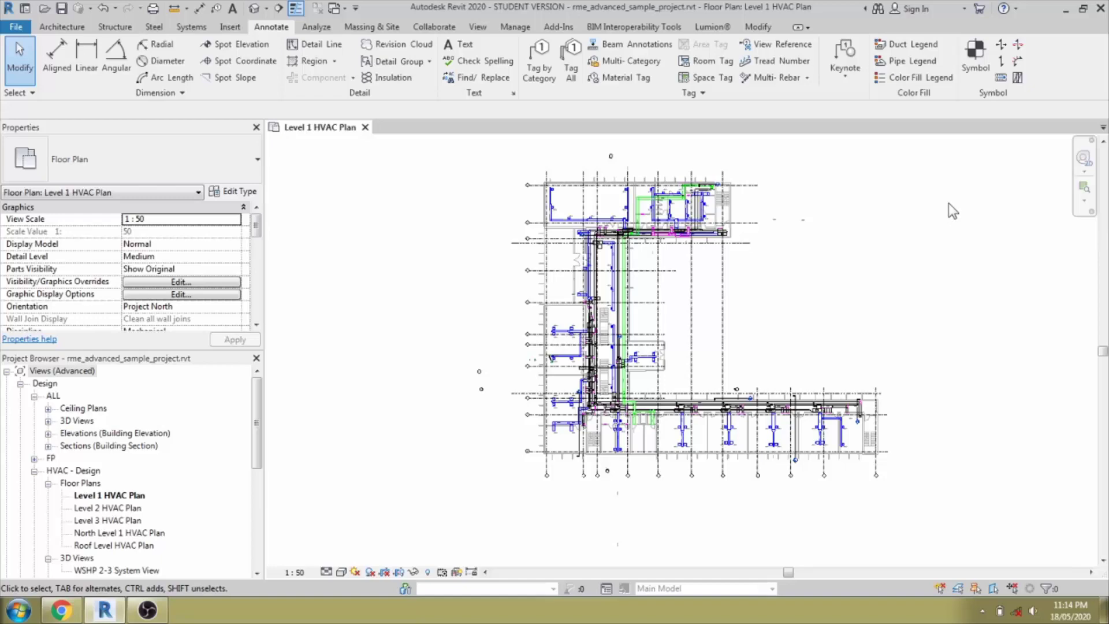
Place horizontal multi-category tags with attached leaders on the northwest room's vertical duct and the sidewall diffuser at its upper end
scroll(592, 202, up, 4)
scroll(593, 202, down, 3)
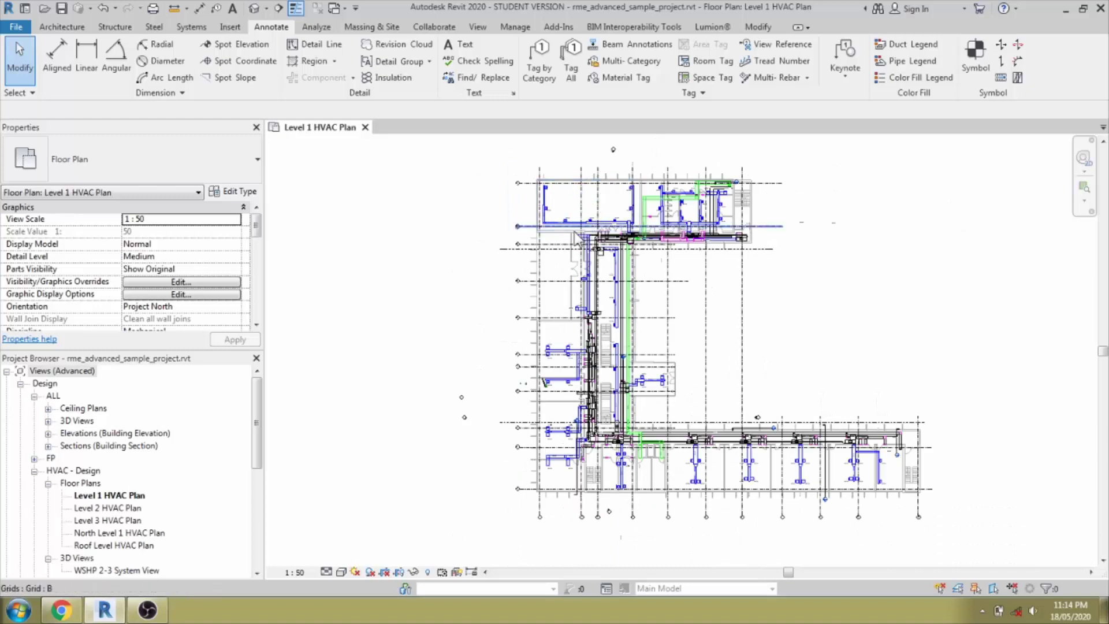
scroll(568, 239, up, 2)
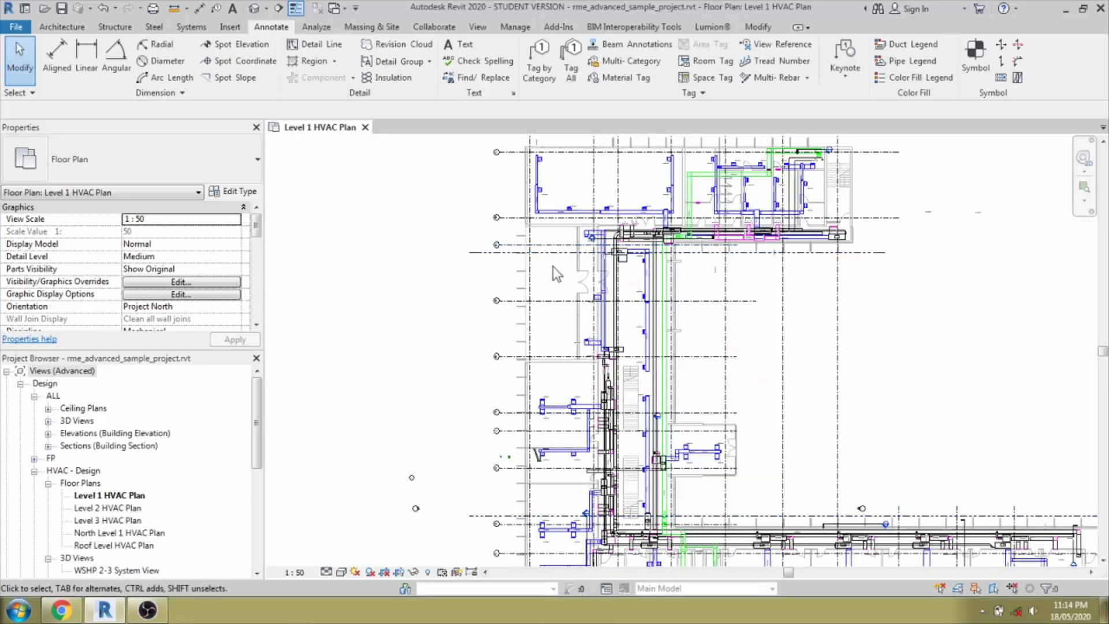
middle_drag(552, 265, 525, 336)
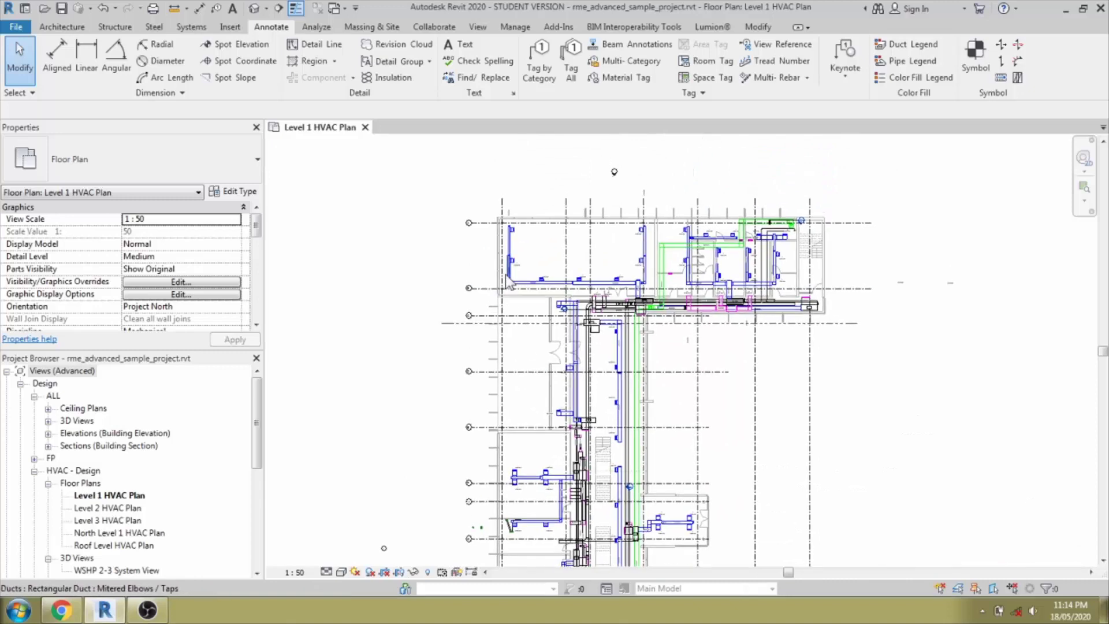
click(646, 62)
scroll(534, 252, up, 3)
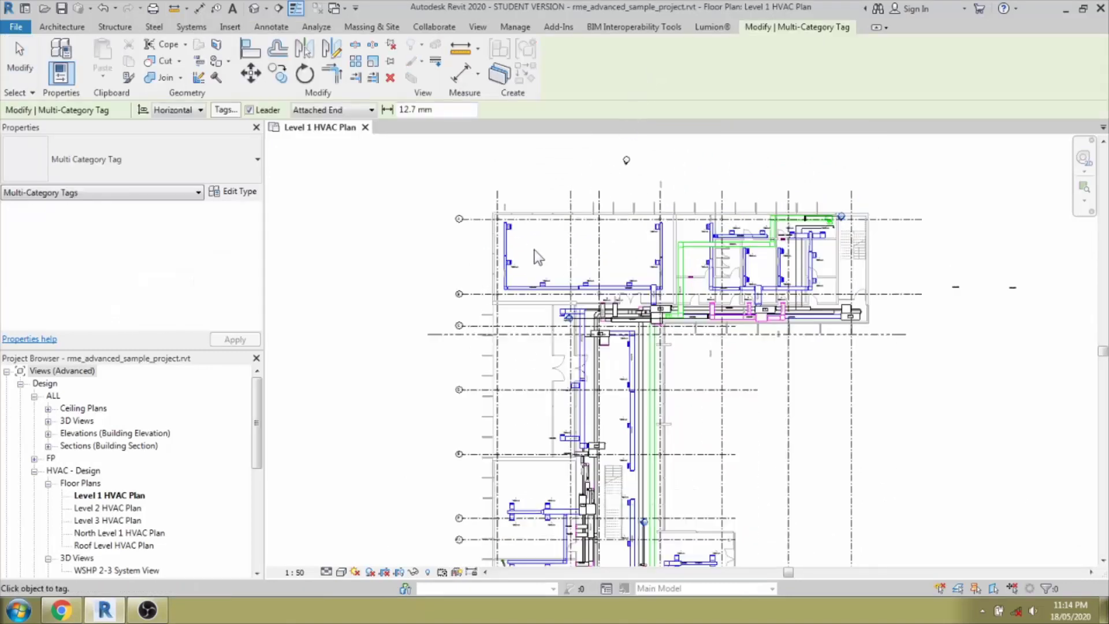
scroll(492, 243, up, 5)
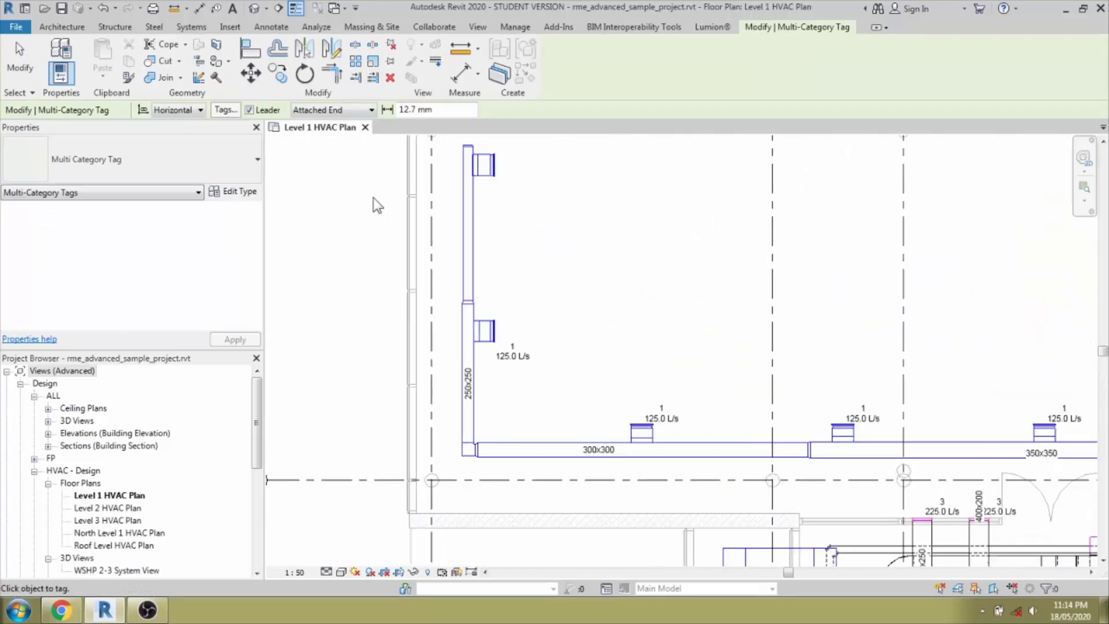
middle_drag(499, 226, 539, 281)
scroll(537, 281, up, 2)
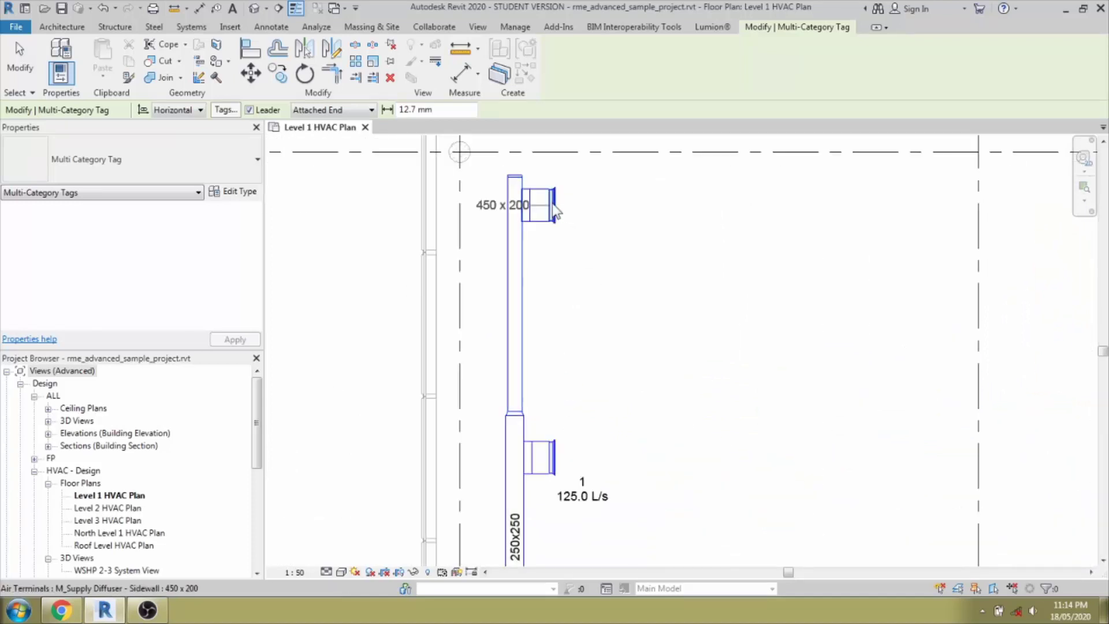
middle_drag(625, 225, 638, 309)
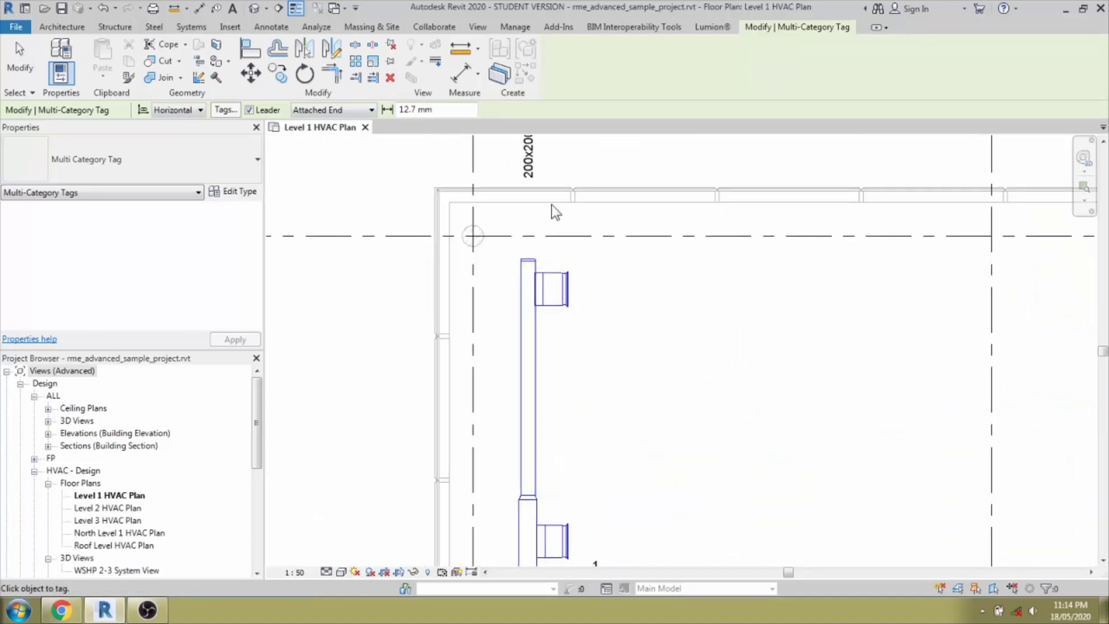
middle_drag(552, 204, 562, 240)
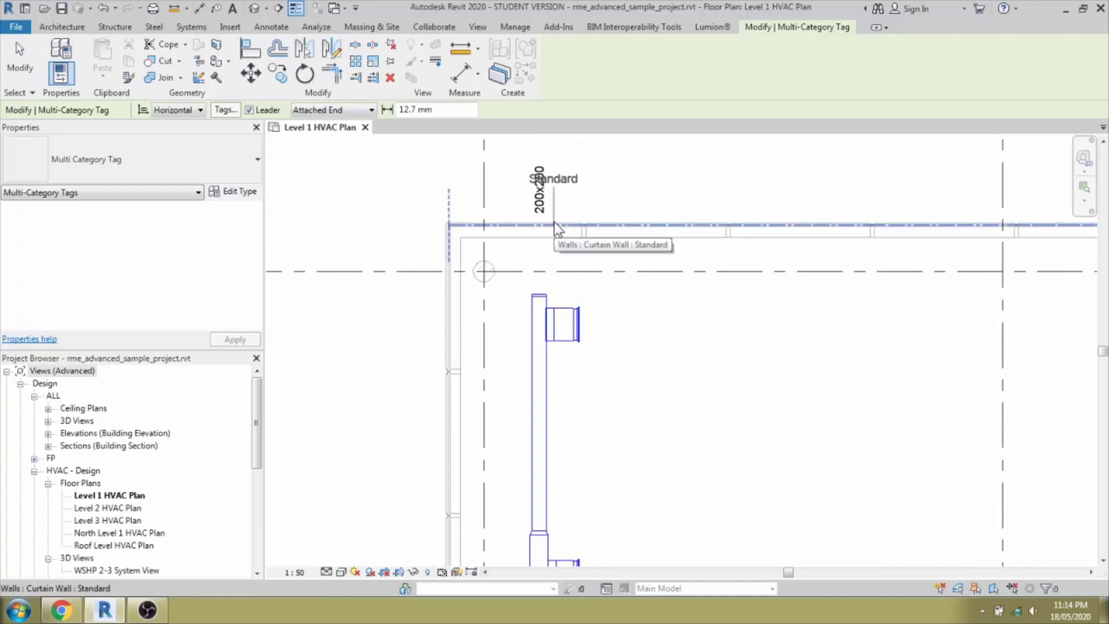
scroll(456, 273, down, 1)
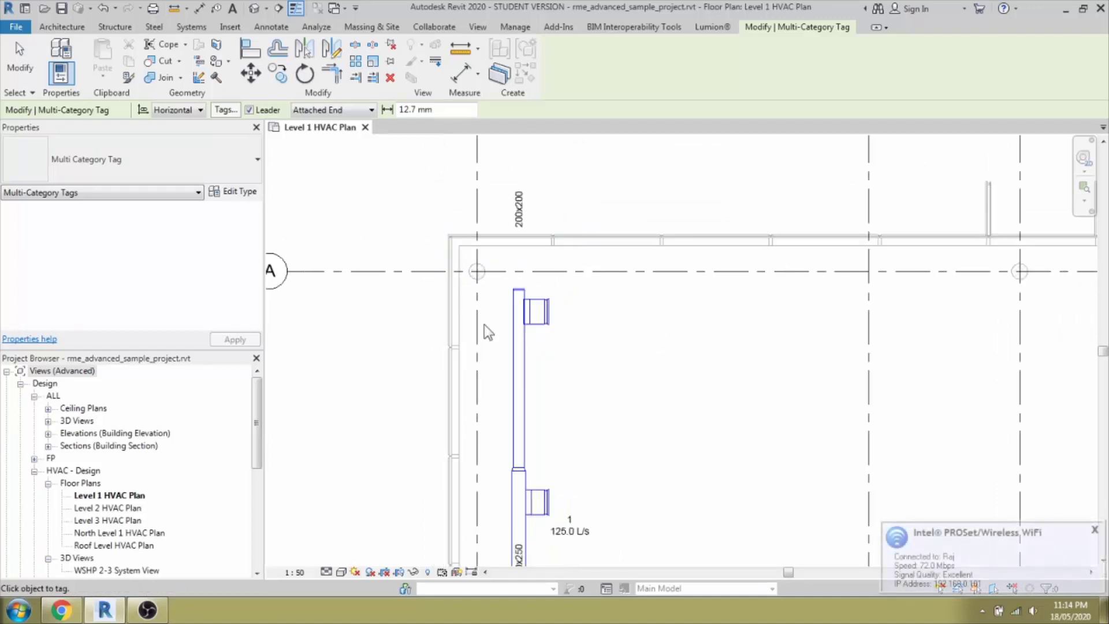
scroll(532, 310, up, 2)
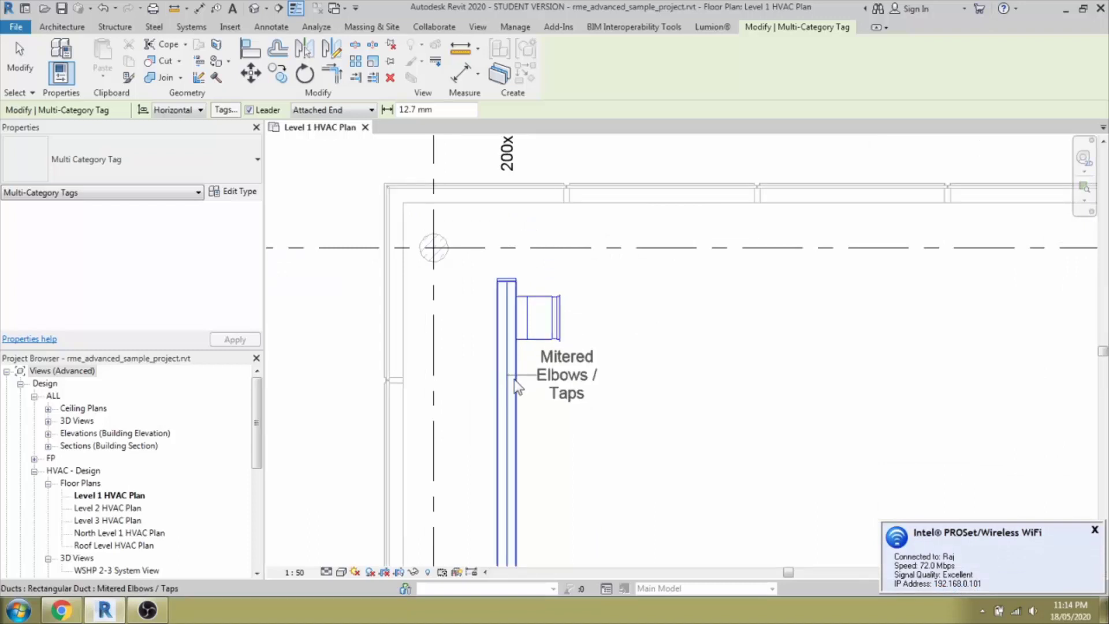
click(517, 410)
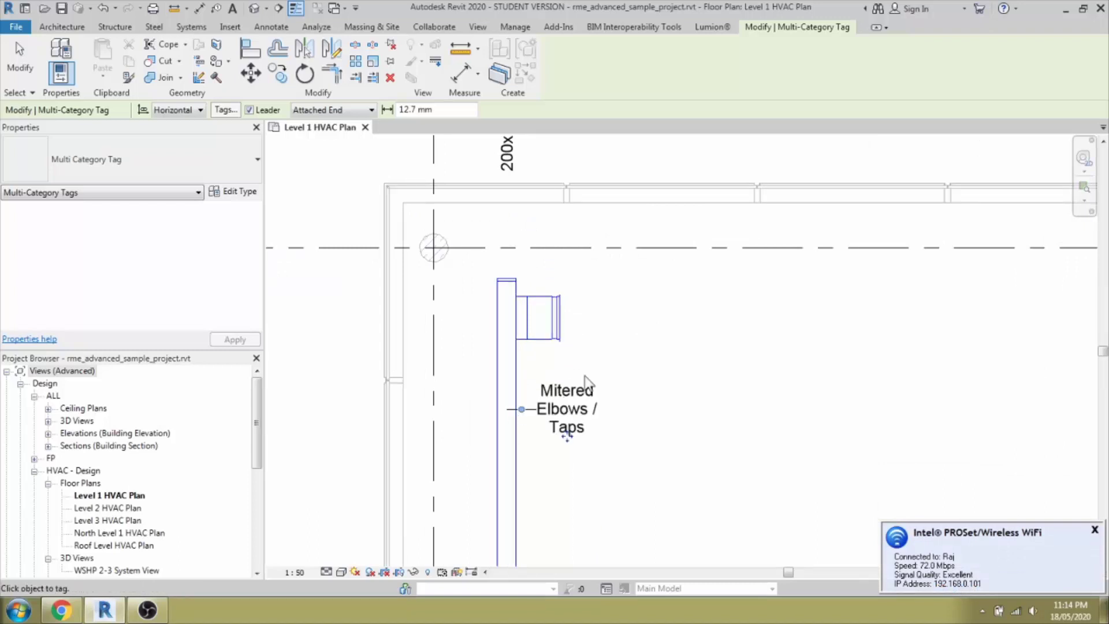
click(563, 317)
key(Escape)
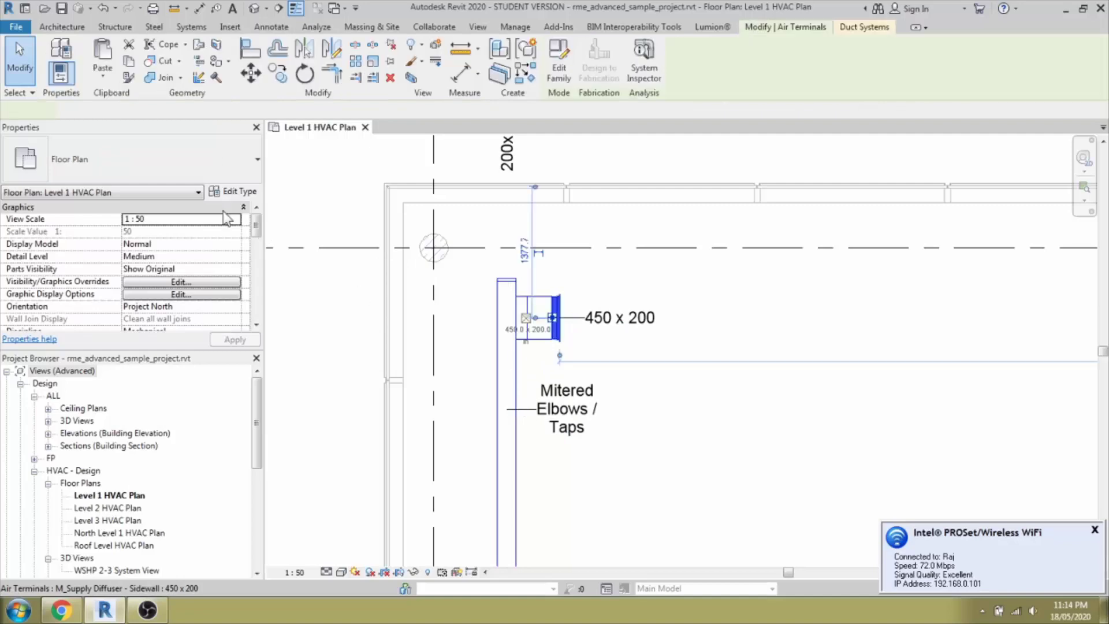
Inspect the type properties and type name of the tagged sidewall supply diffuser, leaving them unedited
click(231, 191)
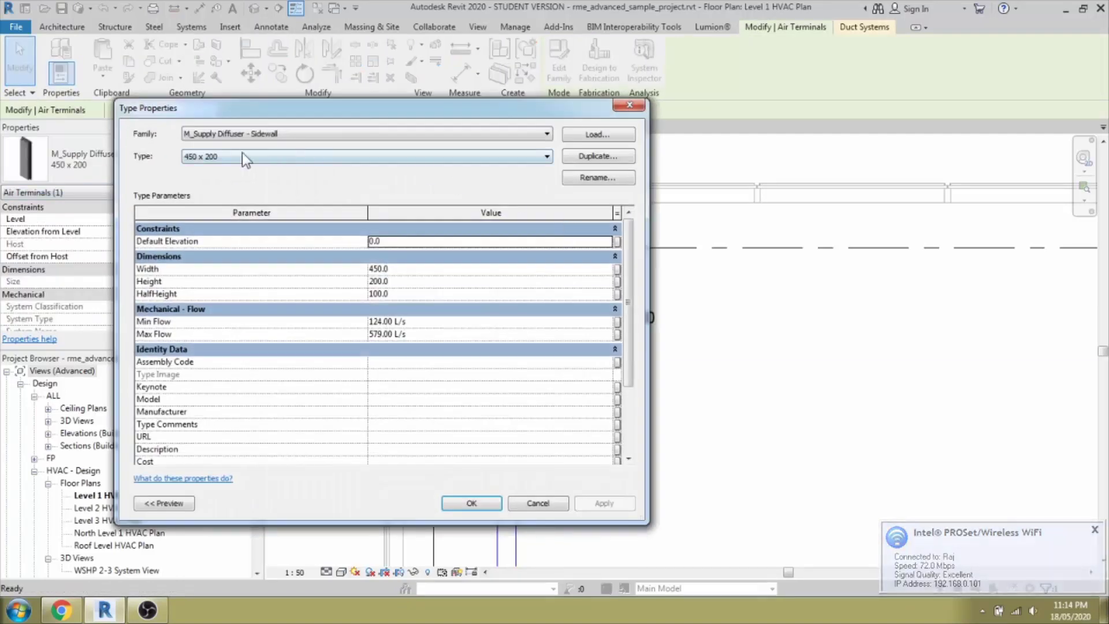
click(240, 157)
click(242, 168)
key(Escape)
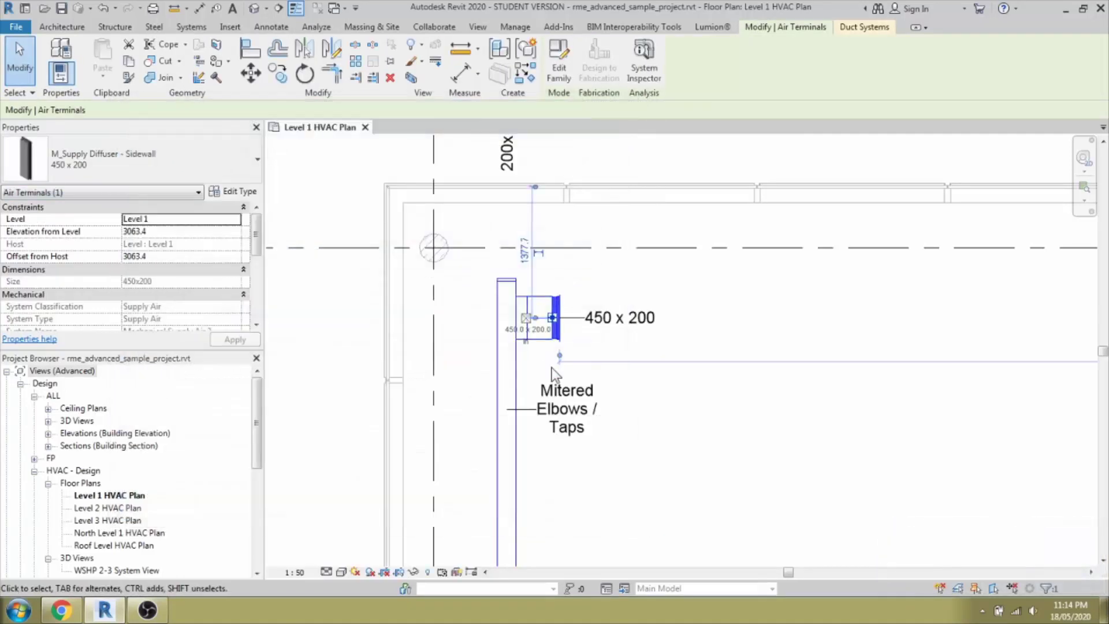
Compare the tagged duct's type name with its multi-category tag by selecting the duct and the tag
click(506, 341)
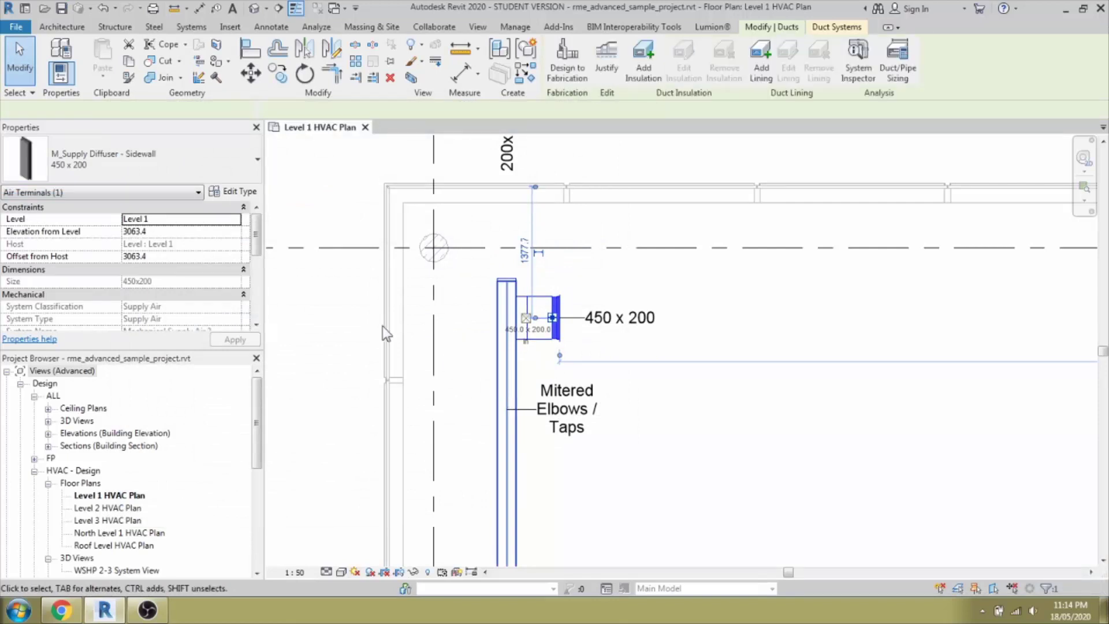
click(155, 161)
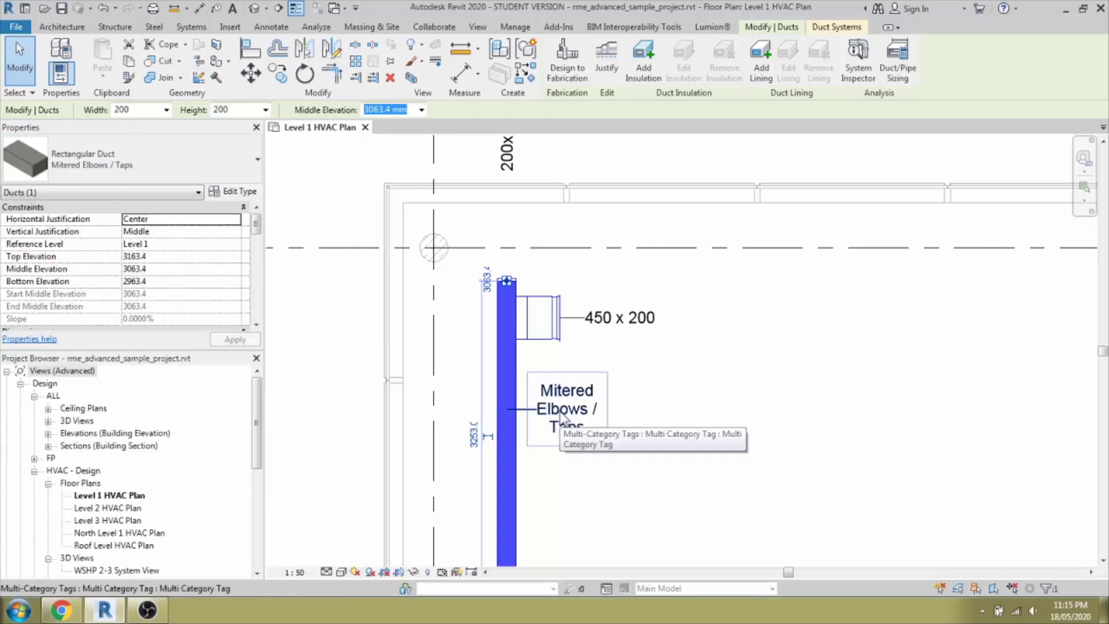
key(Escape)
click(577, 427)
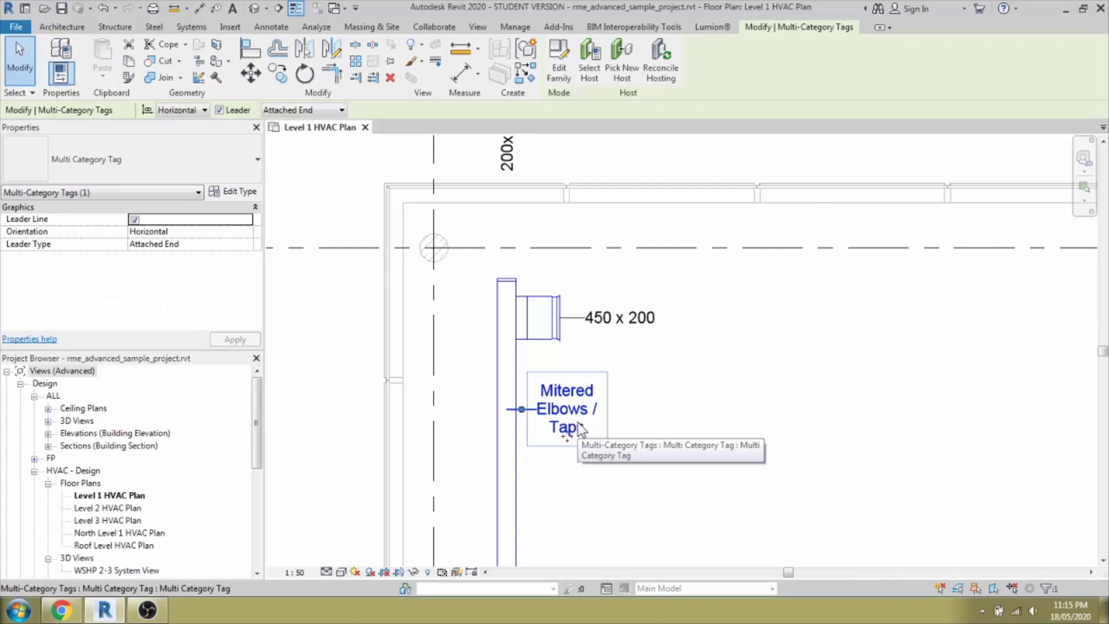
click(696, 405)
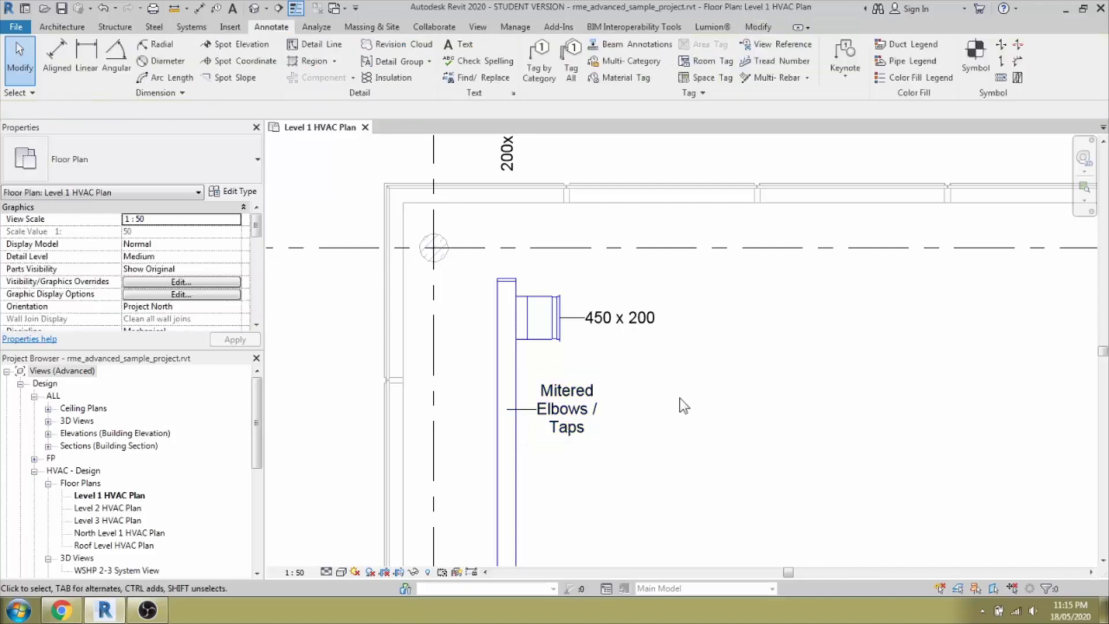
scroll(680, 398, down, 3)
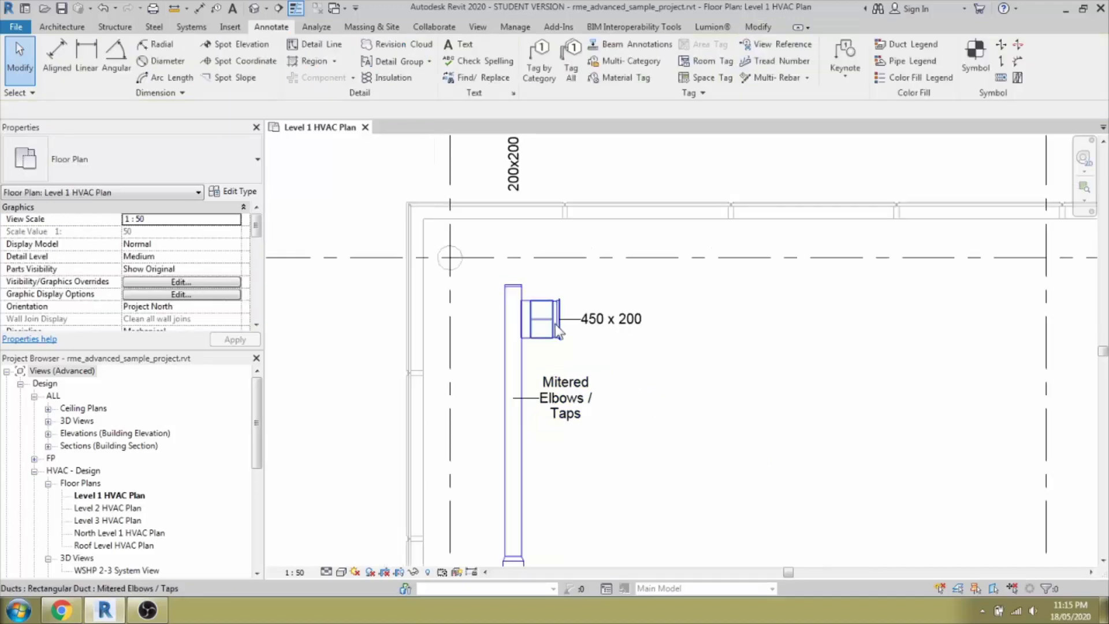
Create a new family from the Metric Multi-Category Tag.rft template in the Annotations folder
click(18, 27)
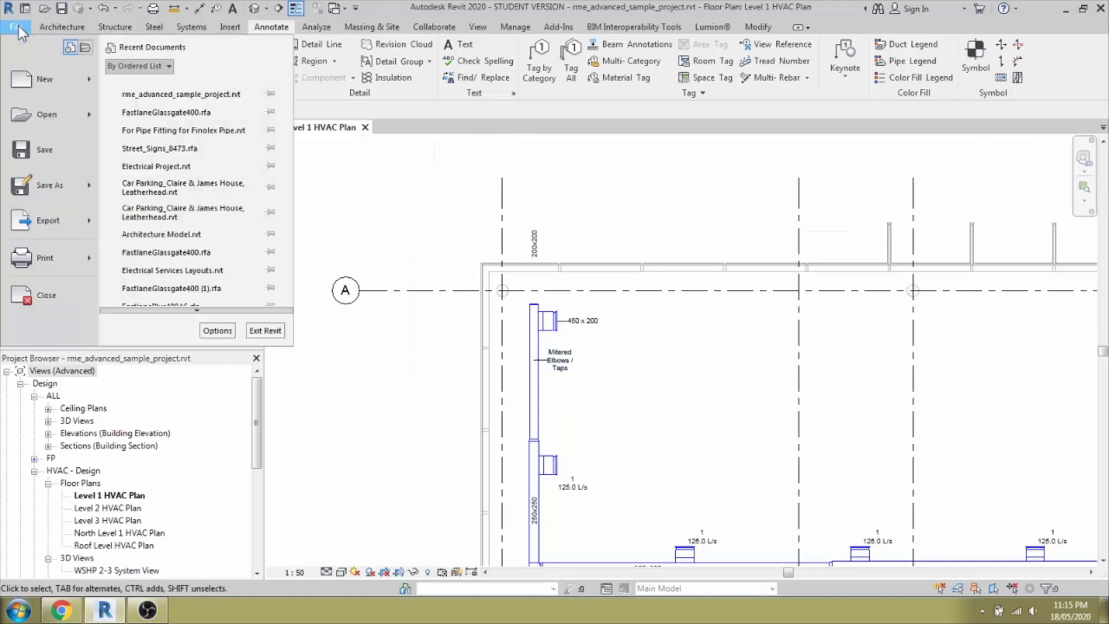
mouse_move(45, 80)
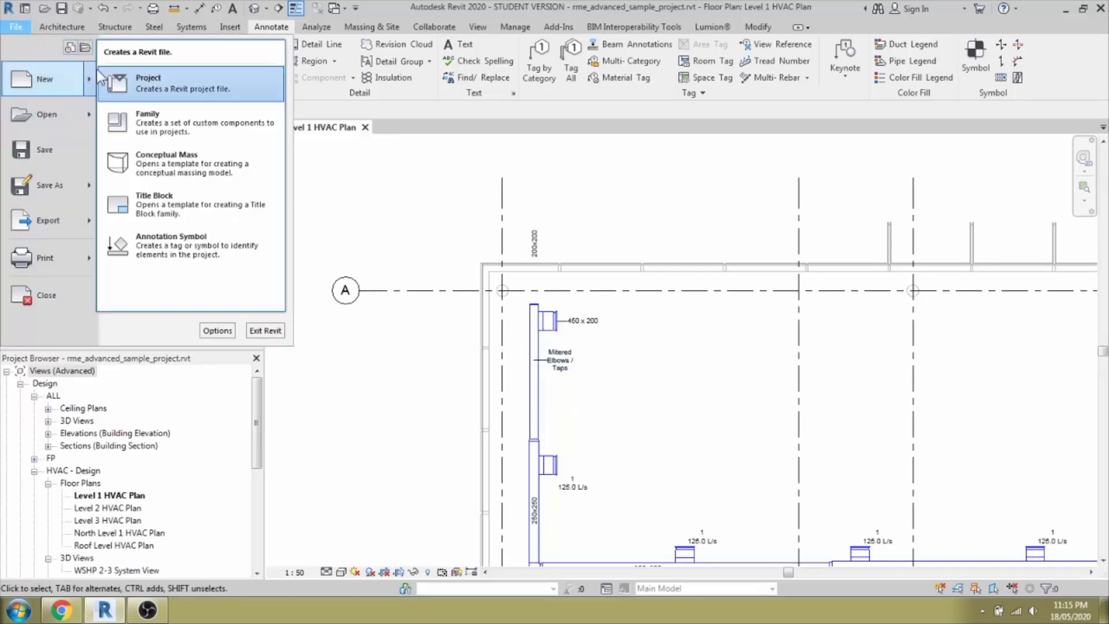
click(153, 122)
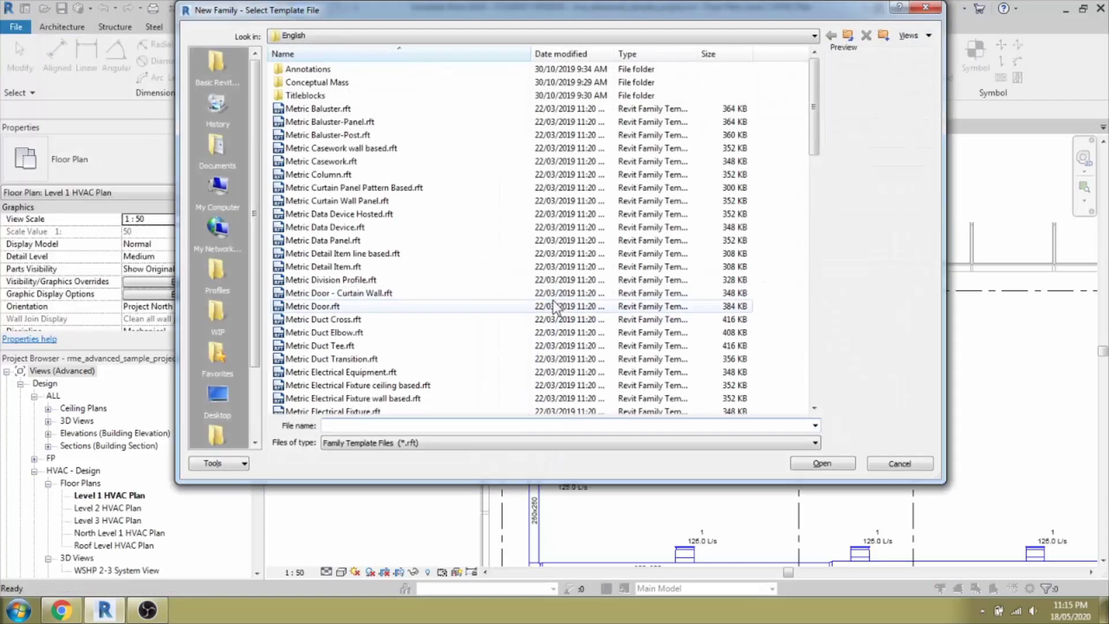
double_click(393, 71)
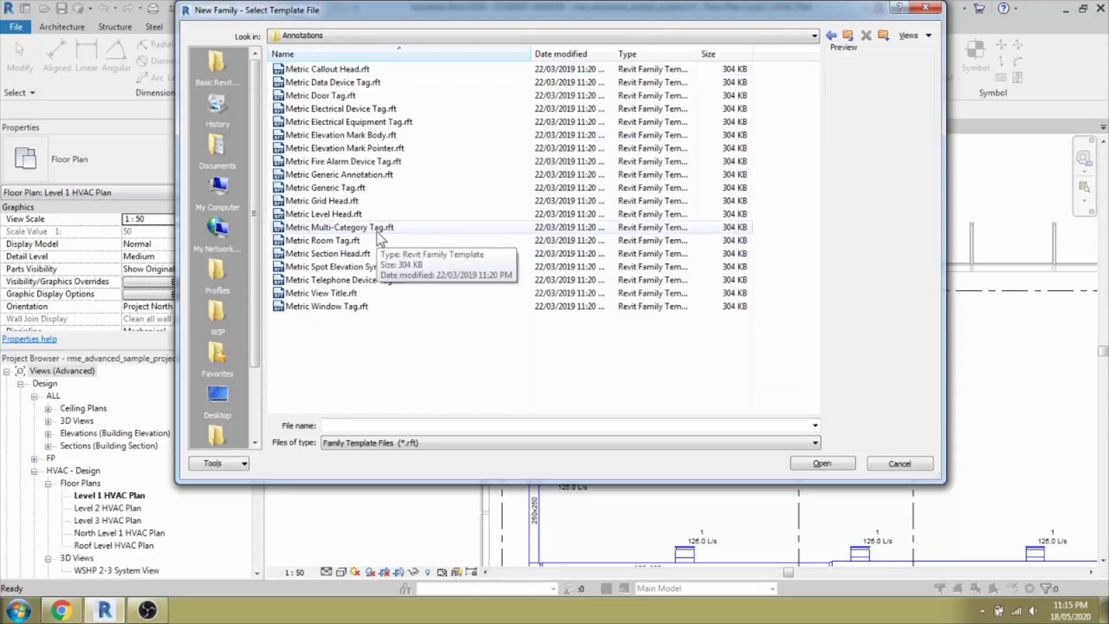
click(395, 231)
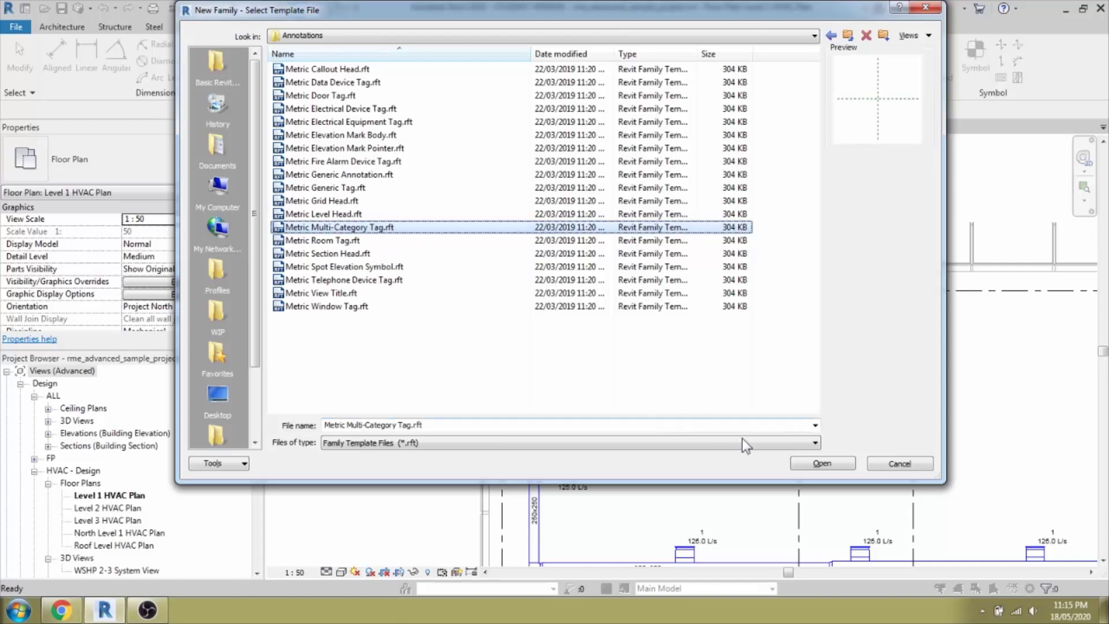
click(806, 464)
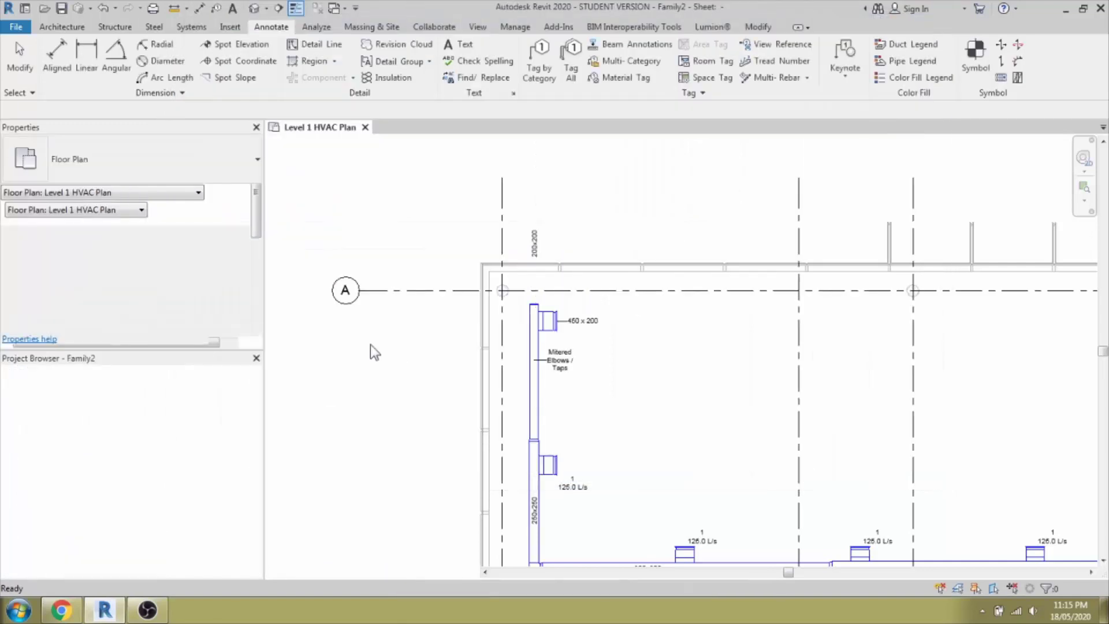
Save the new tag family as Multi Cat Tag_Room Name in the Revit folder, with maximum backups set to 1
key(ctrl+s)
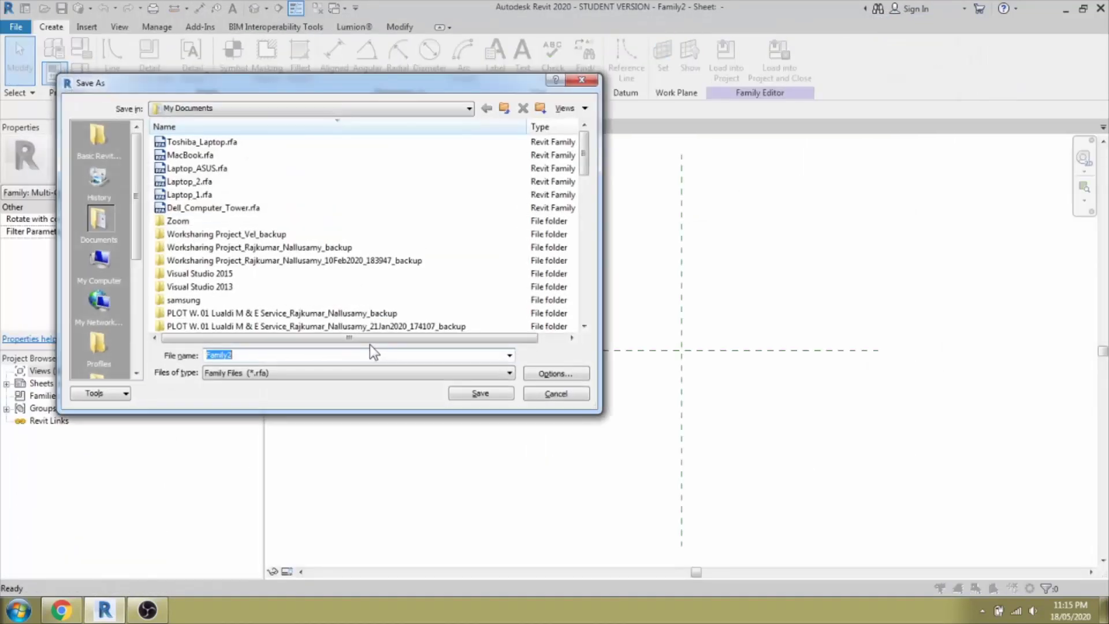
click(109, 151)
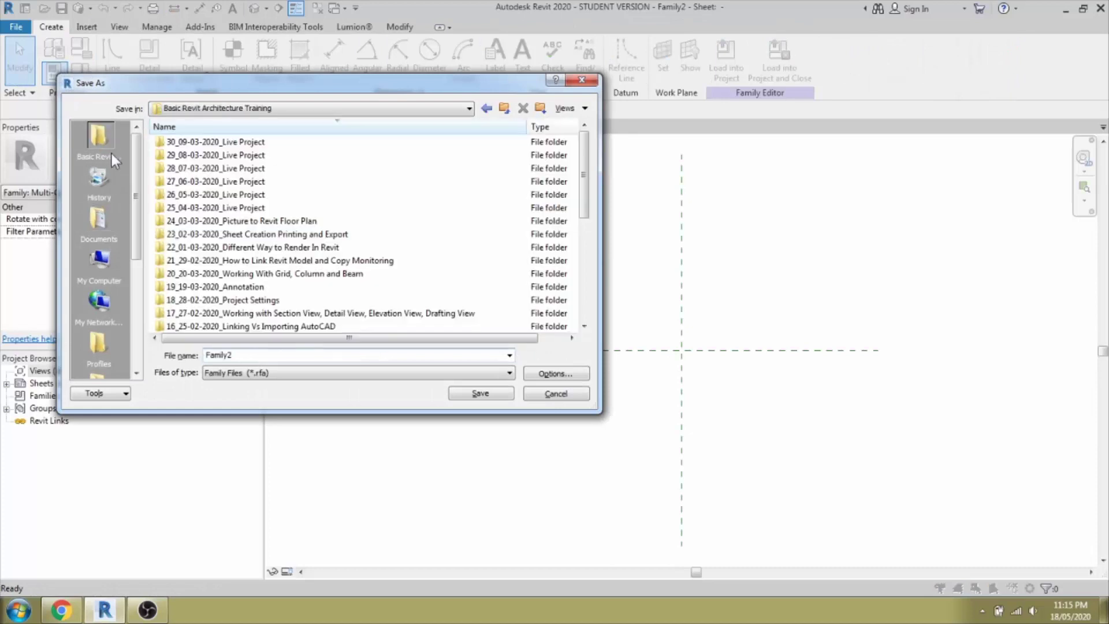
click(504, 108)
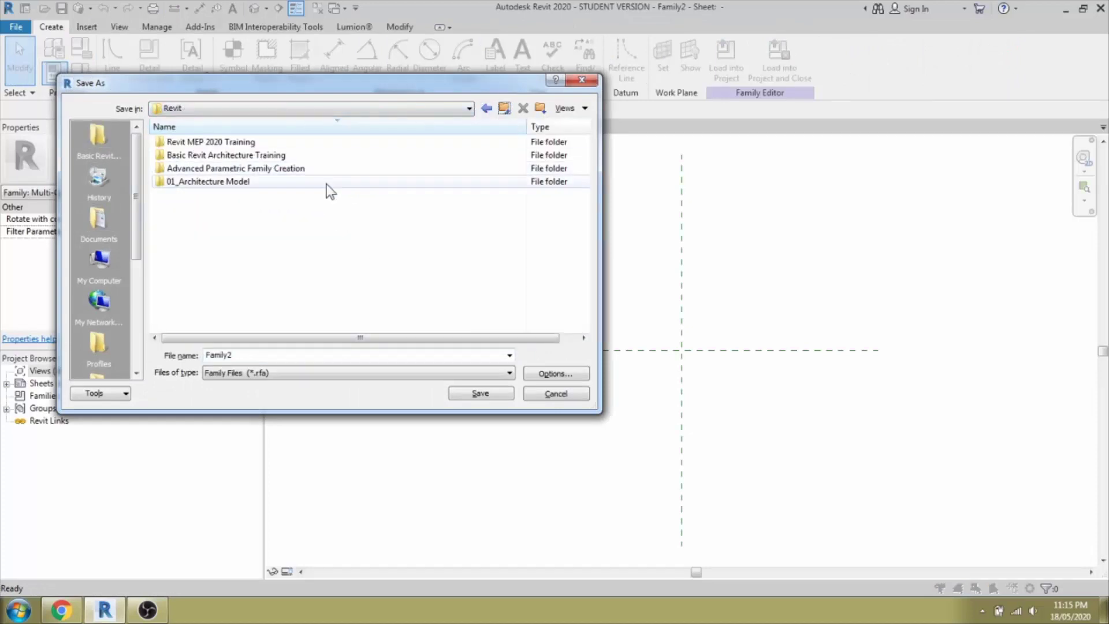
double_click(226, 168)
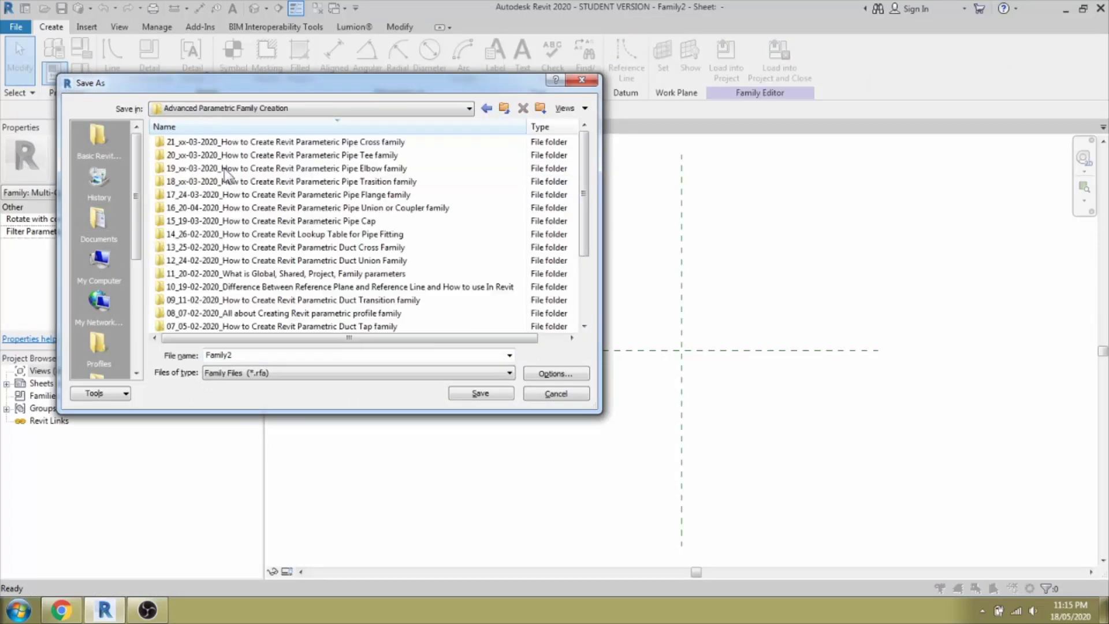
click(504, 108)
double_click(253, 354)
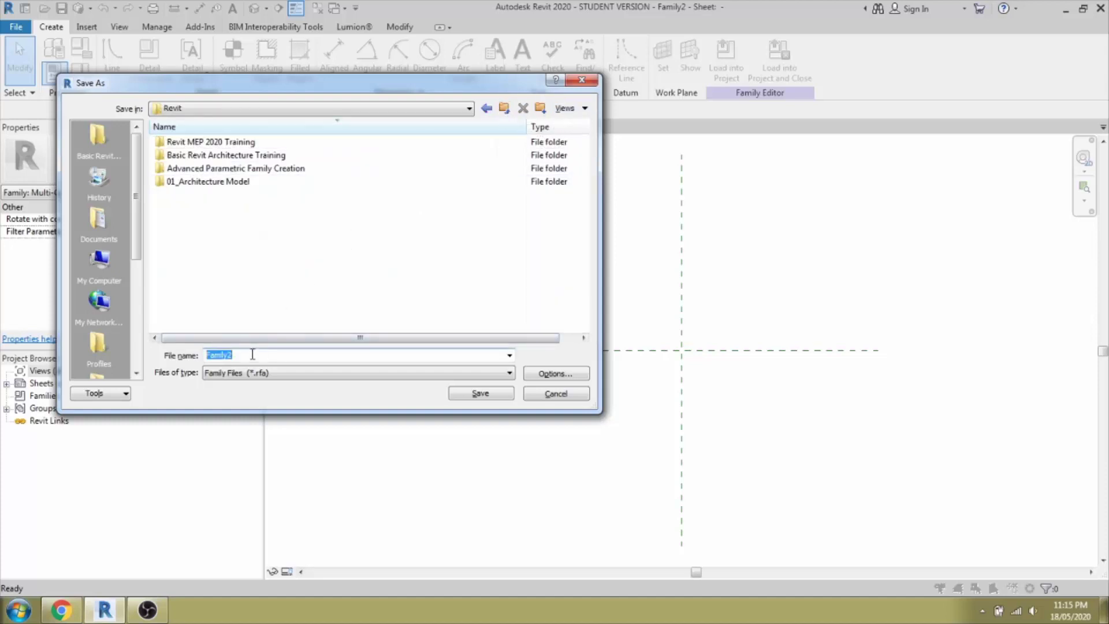
text(Multi Cat Tag_ROom Name)
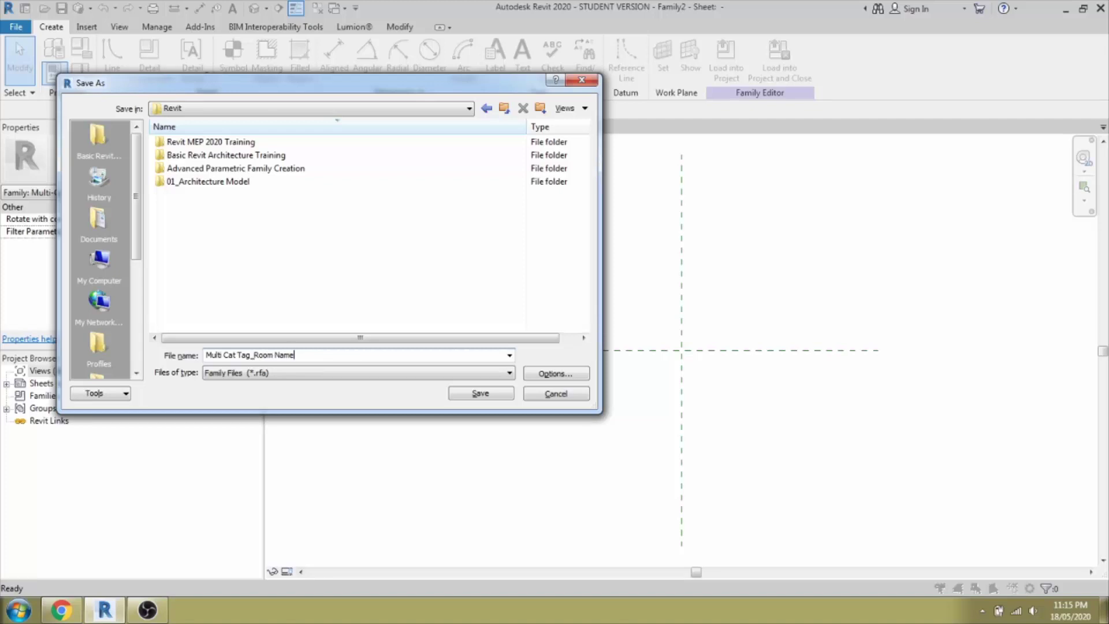
key(alt+p)
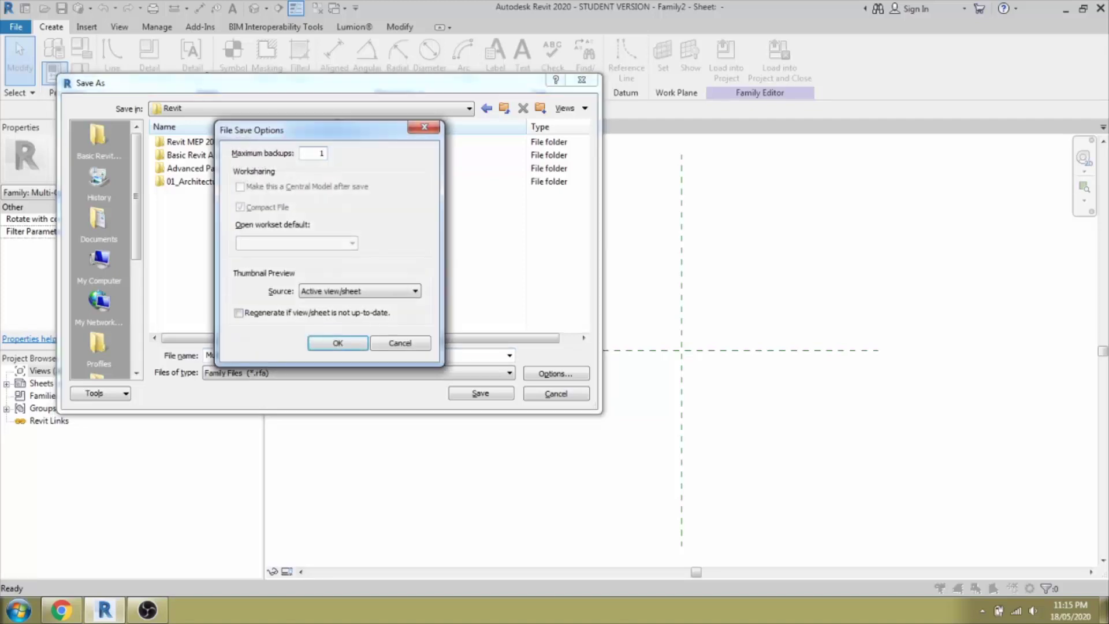
key(Return)
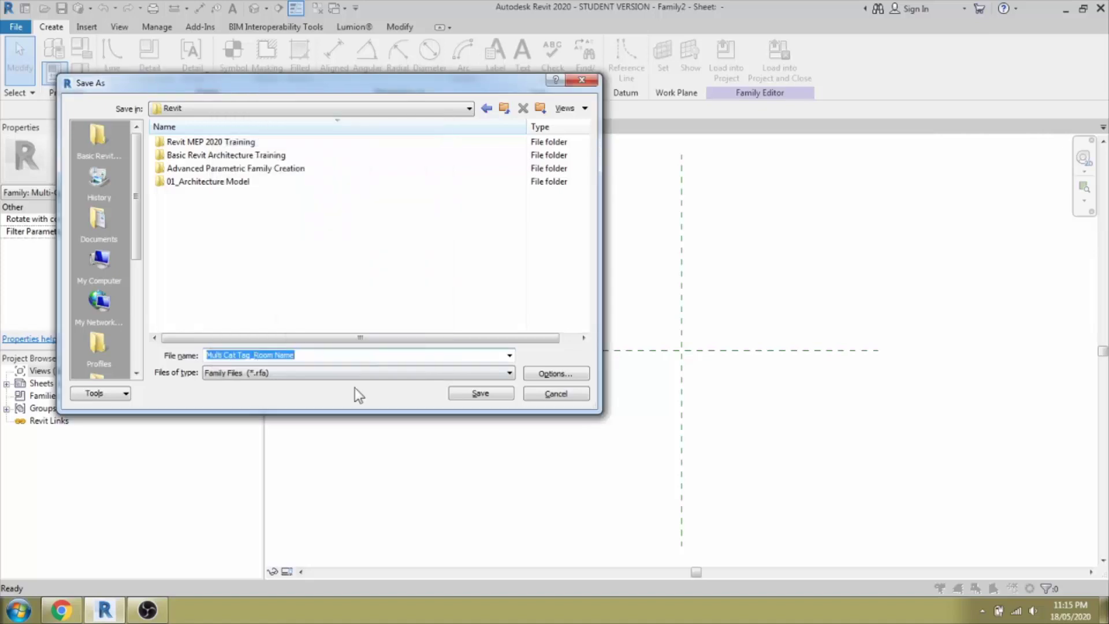
click(479, 393)
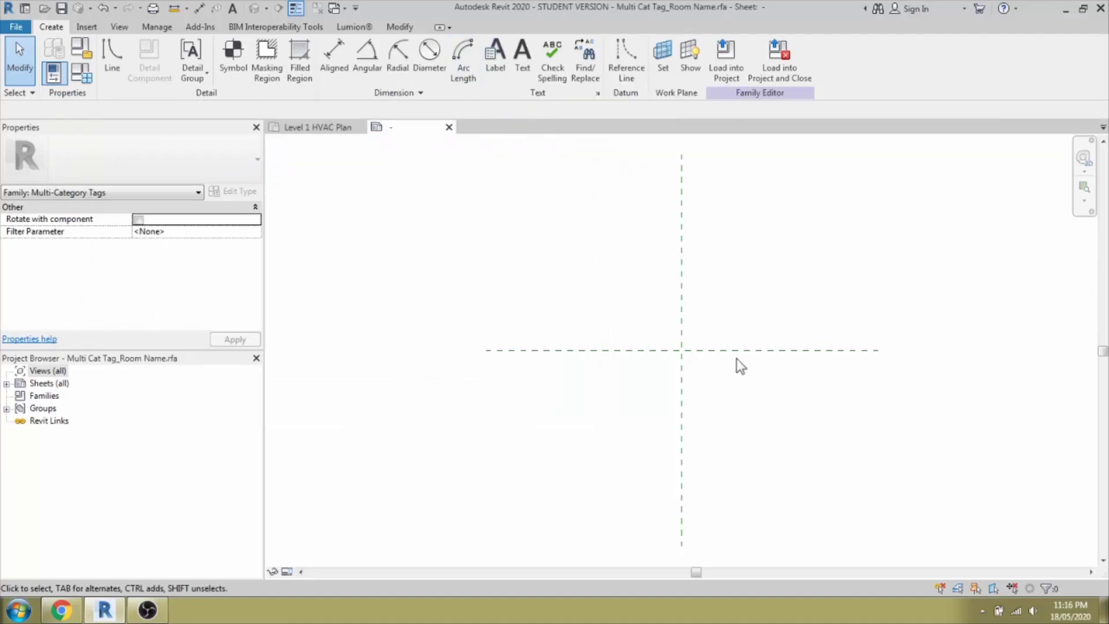
Examine the two reference planes crossing at the tag's origin and their properties, leaving them unedited
drag(730, 384, 626, 310)
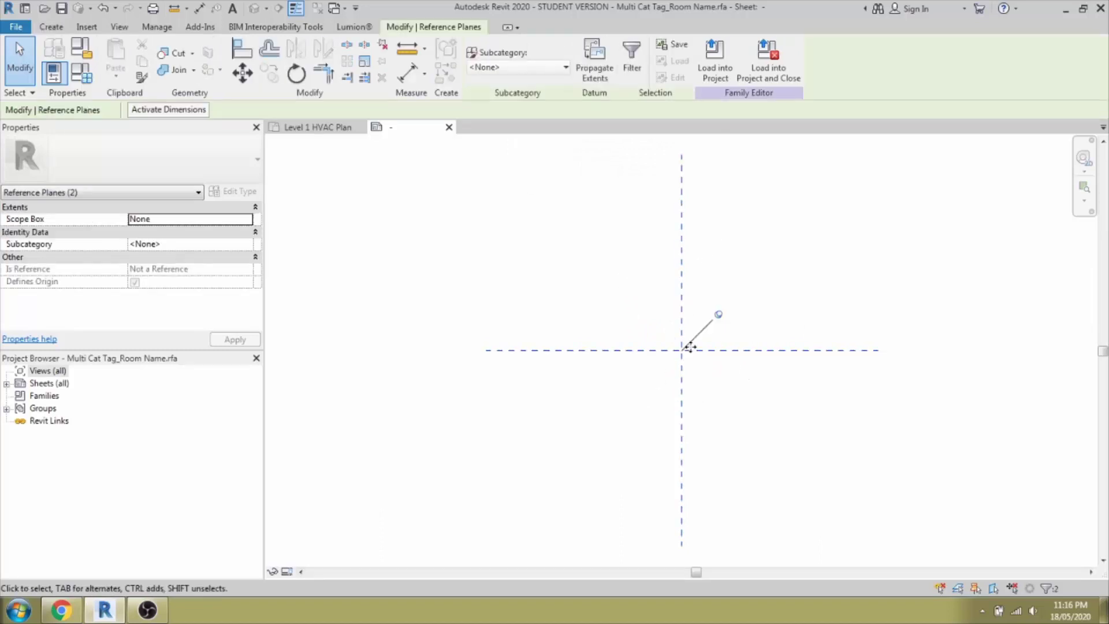
scroll(682, 349, up, 4)
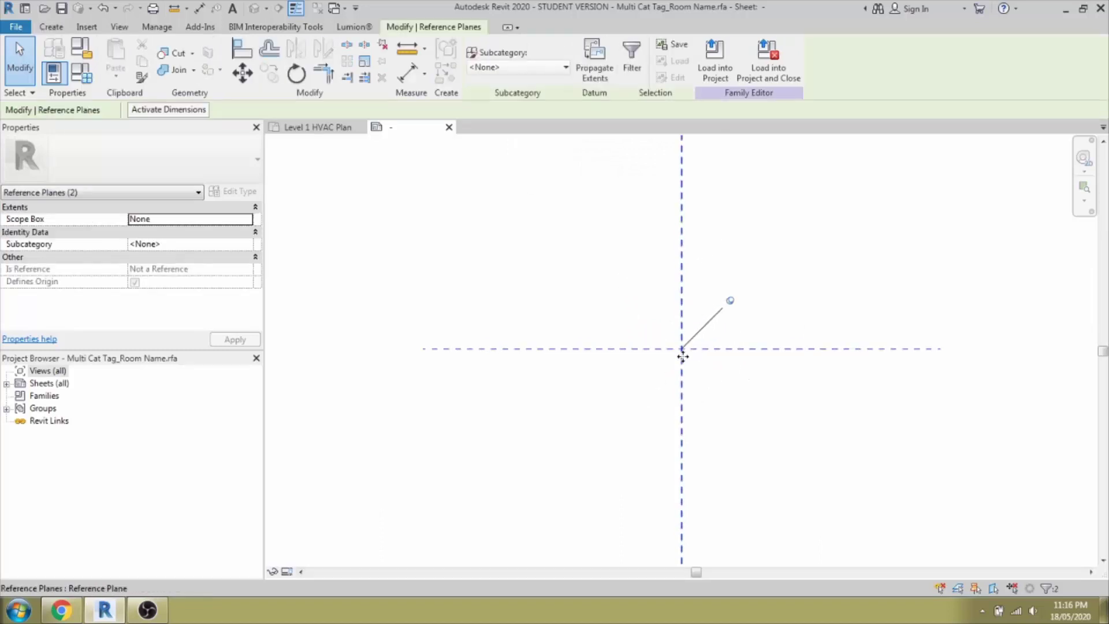
click(716, 373)
drag(733, 376, 652, 315)
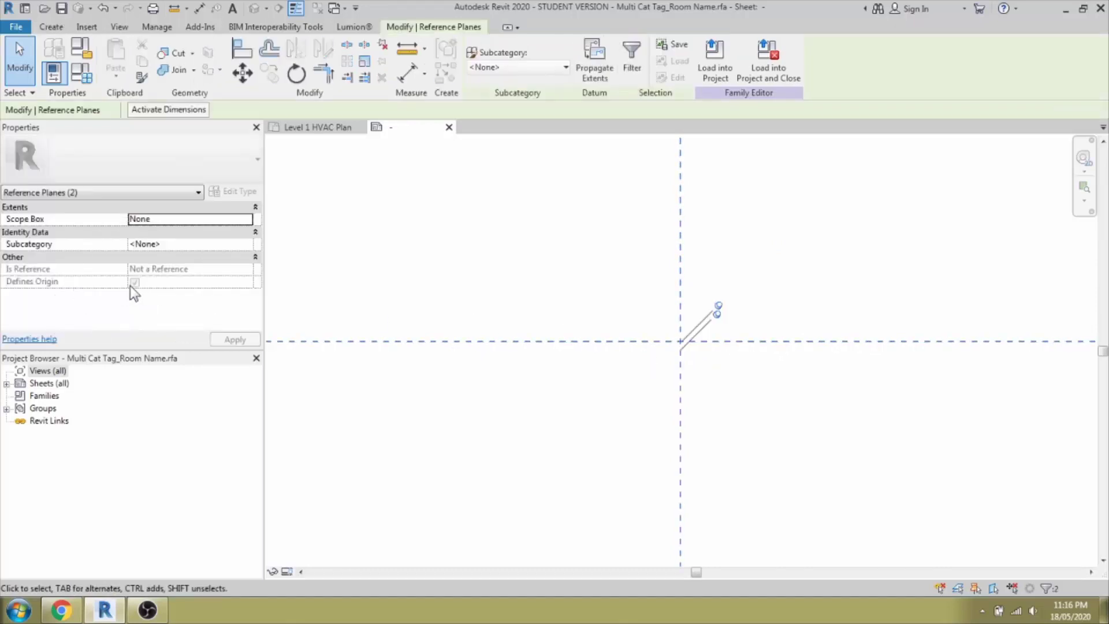
click(567, 349)
click(574, 344)
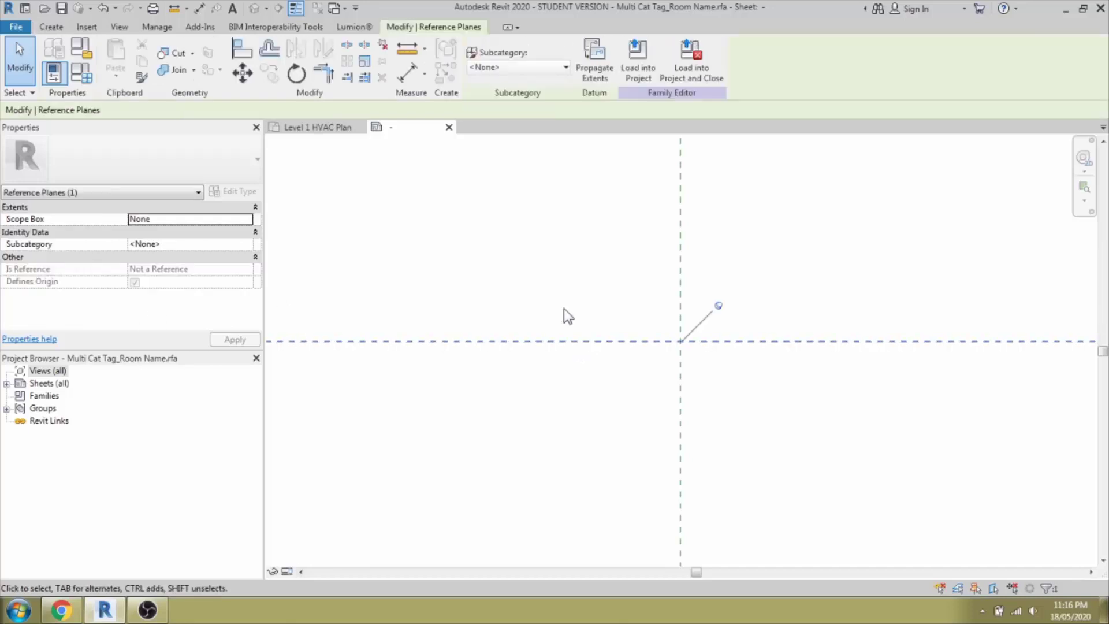
click(566, 312)
click(588, 341)
key(s)
click(51, 26)
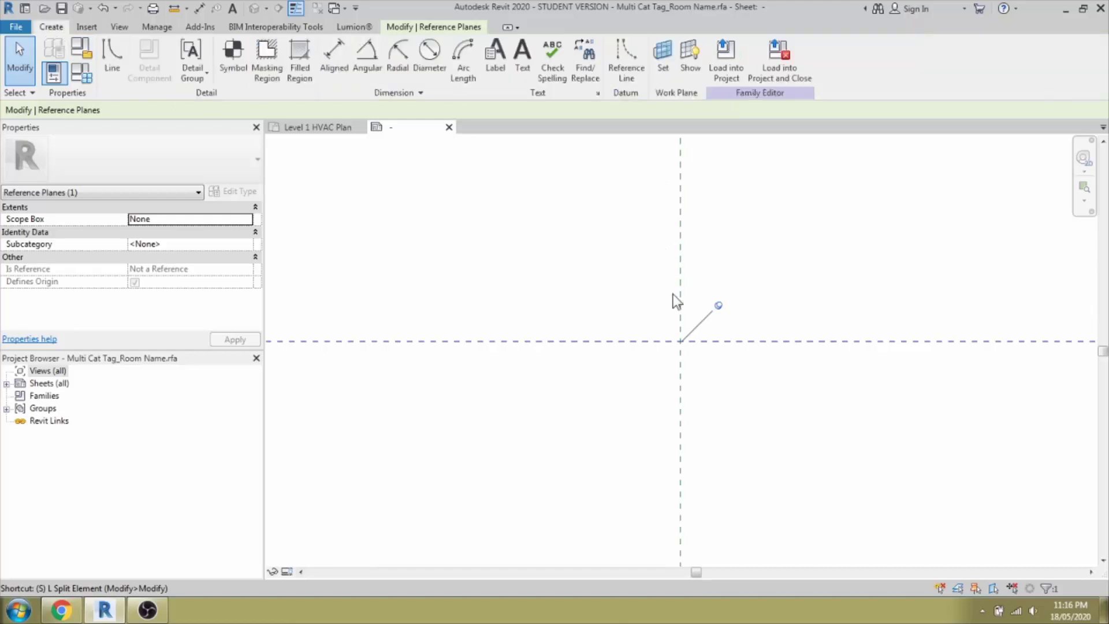
key(Escape)
middle_drag(692, 354, 685, 384)
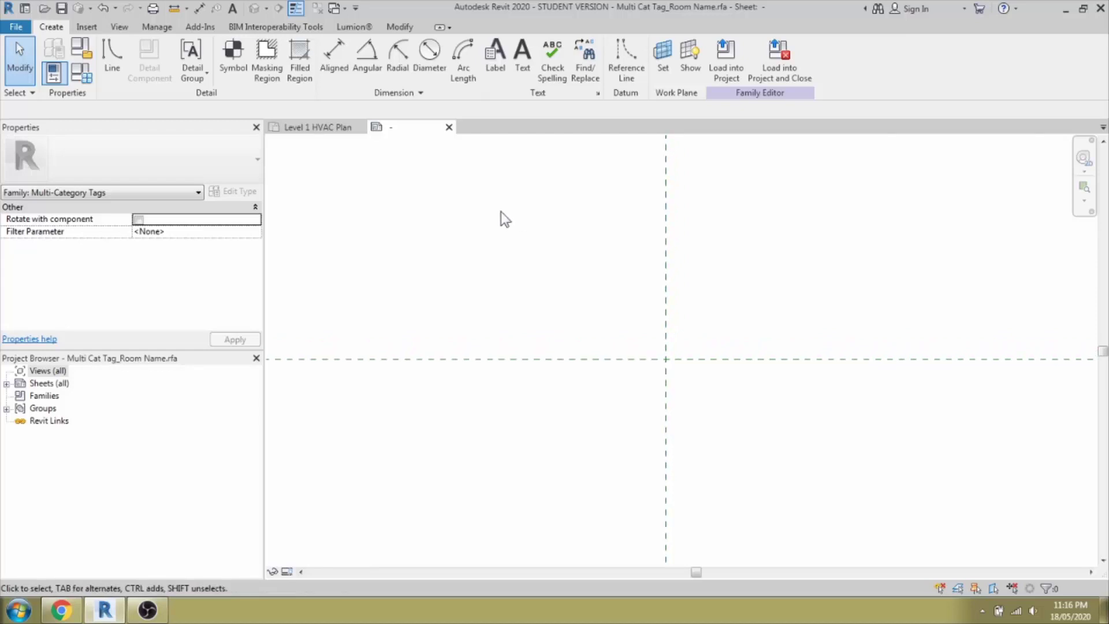
drag(673, 346, 630, 370)
key(Escape)
Place a label at the intersection of the reference planes and review the category parameters available for it
click(495, 63)
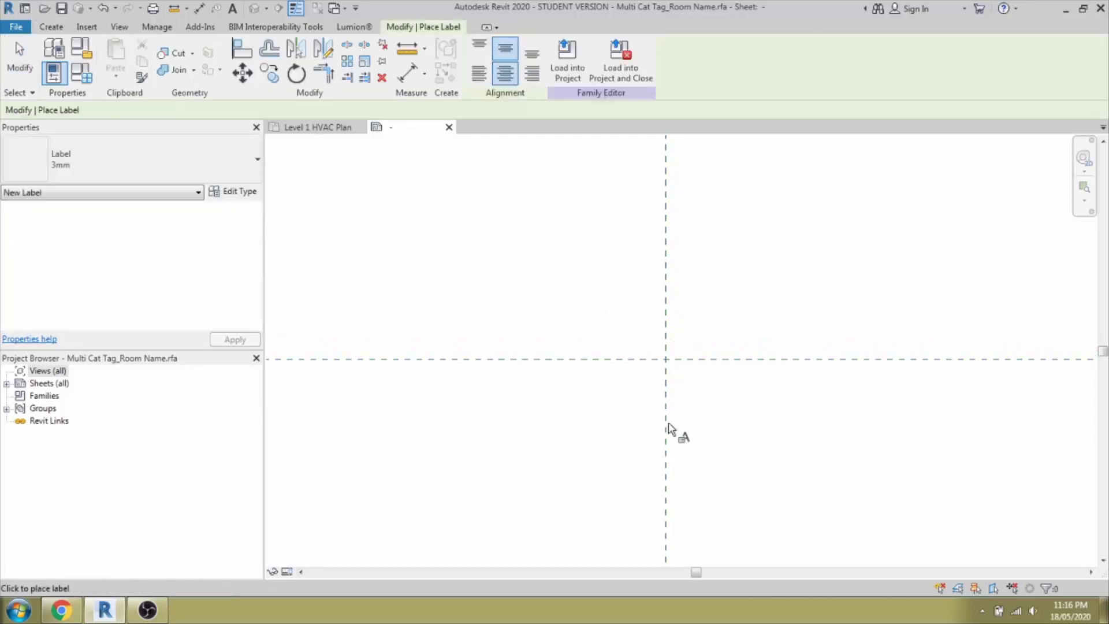
click(665, 359)
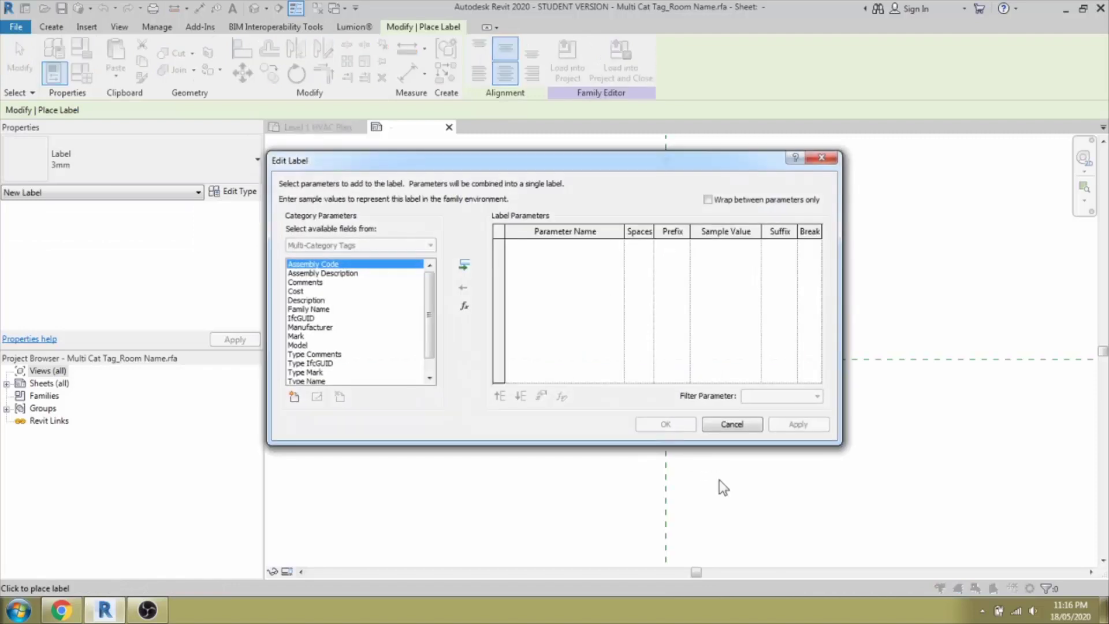
click(361, 327)
scroll(428, 314, down, 1)
scroll(436, 290, up, 1)
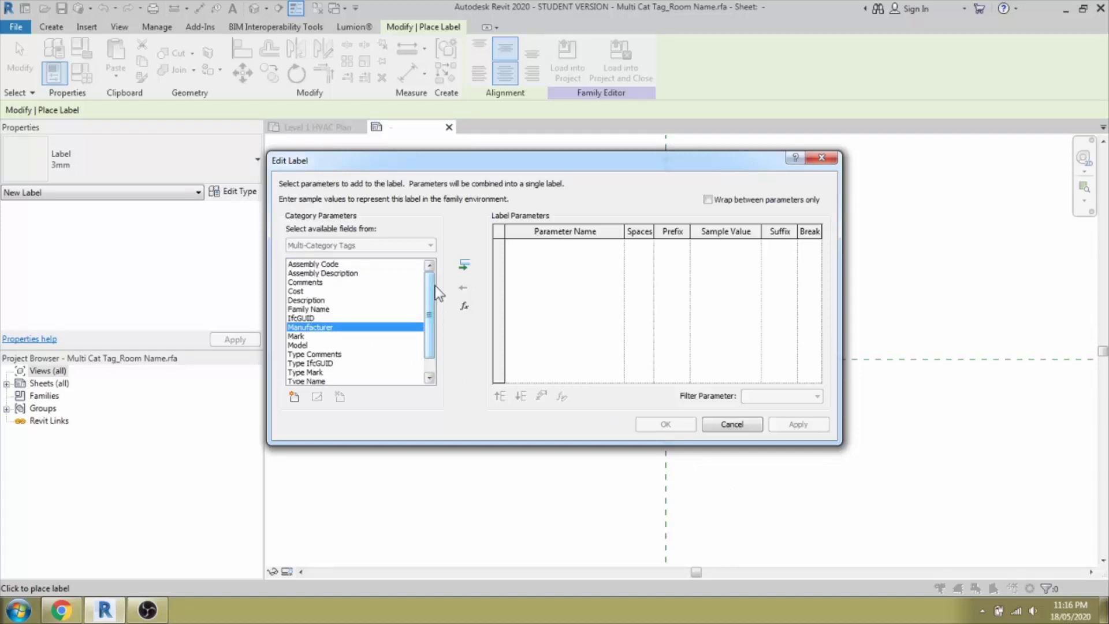
scroll(437, 293, down, 1)
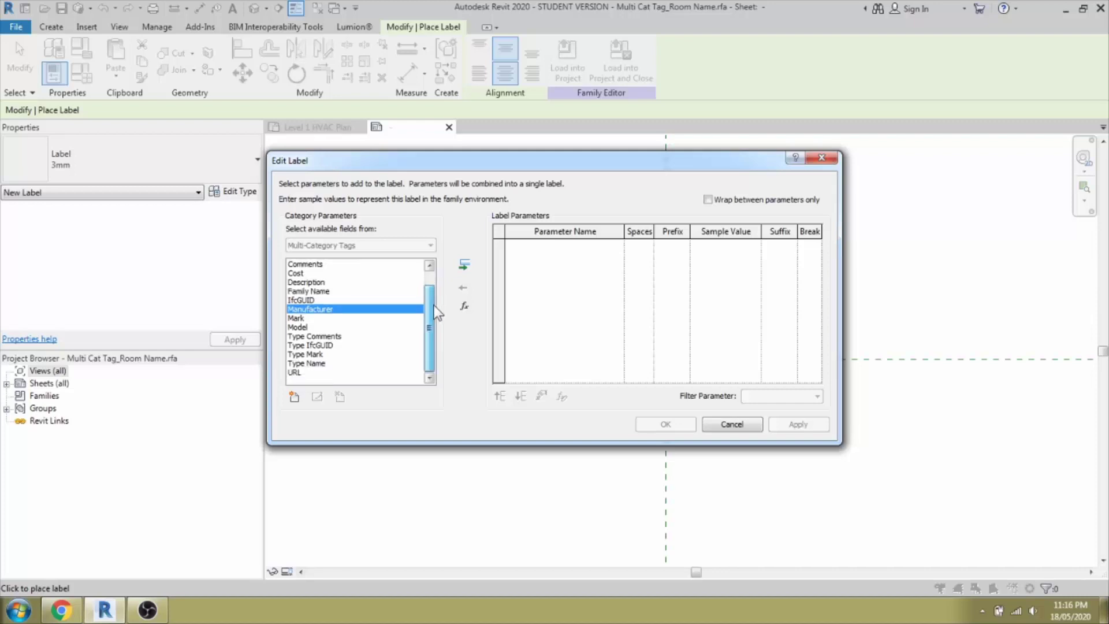
click(318, 292)
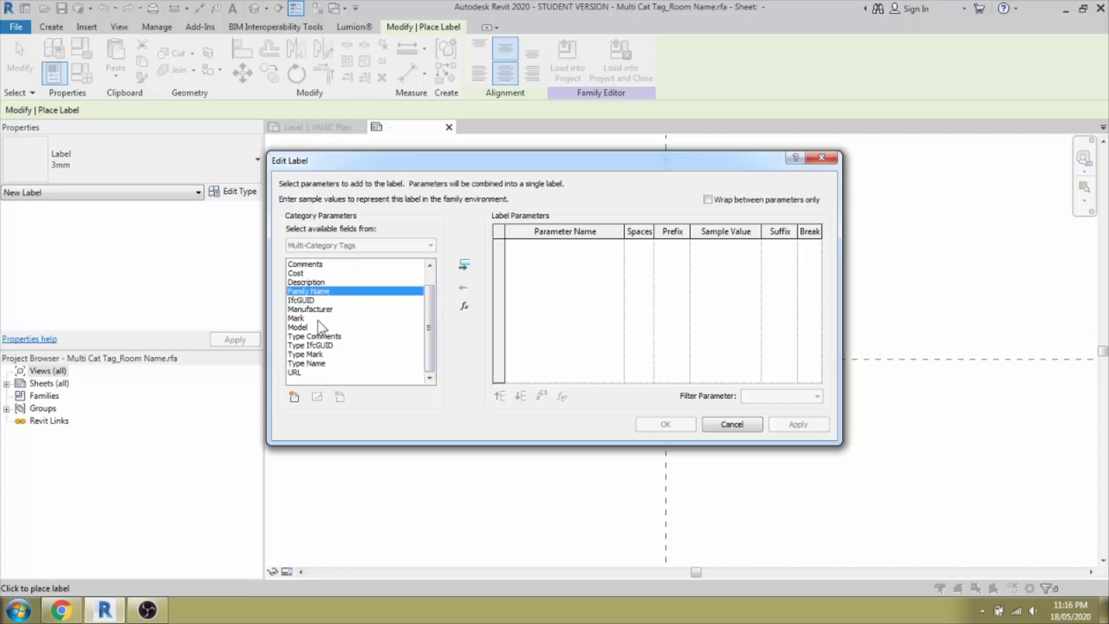
click(323, 337)
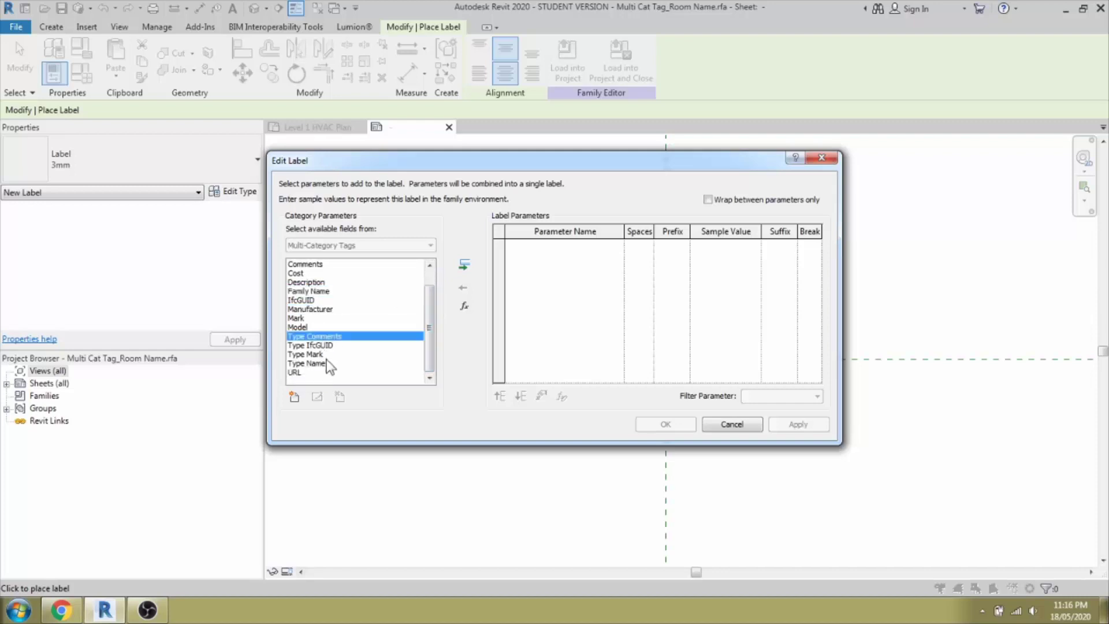
click(330, 364)
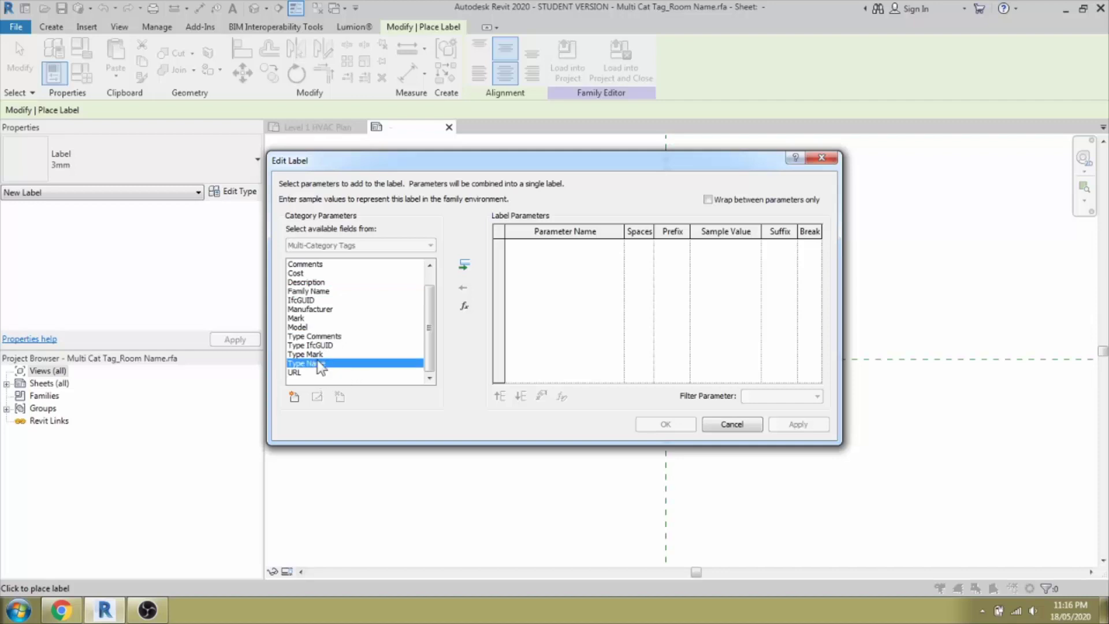
scroll(376, 335, up, 1)
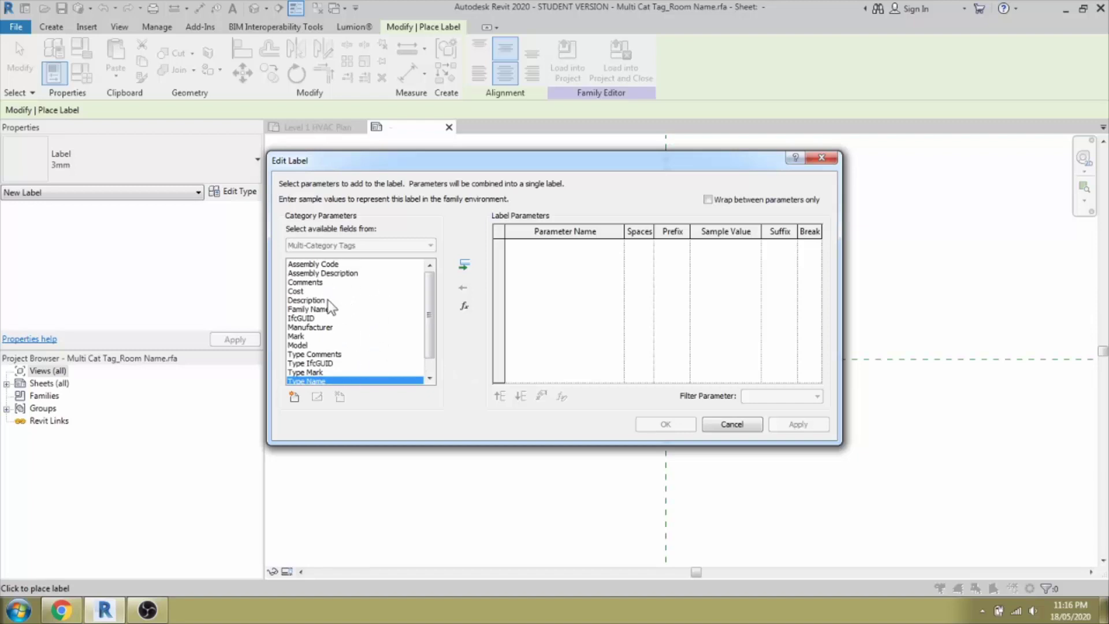
Begin adding a shared parameter to the label and create Shared Parameter File.txt in the Revit folder for it
click(294, 396)
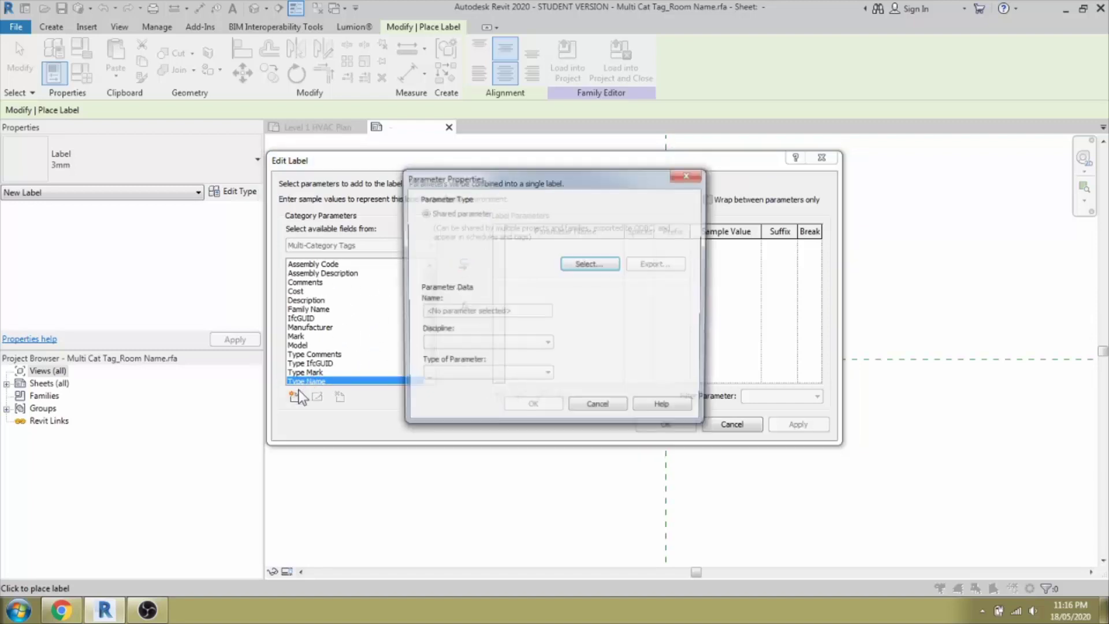
click(590, 267)
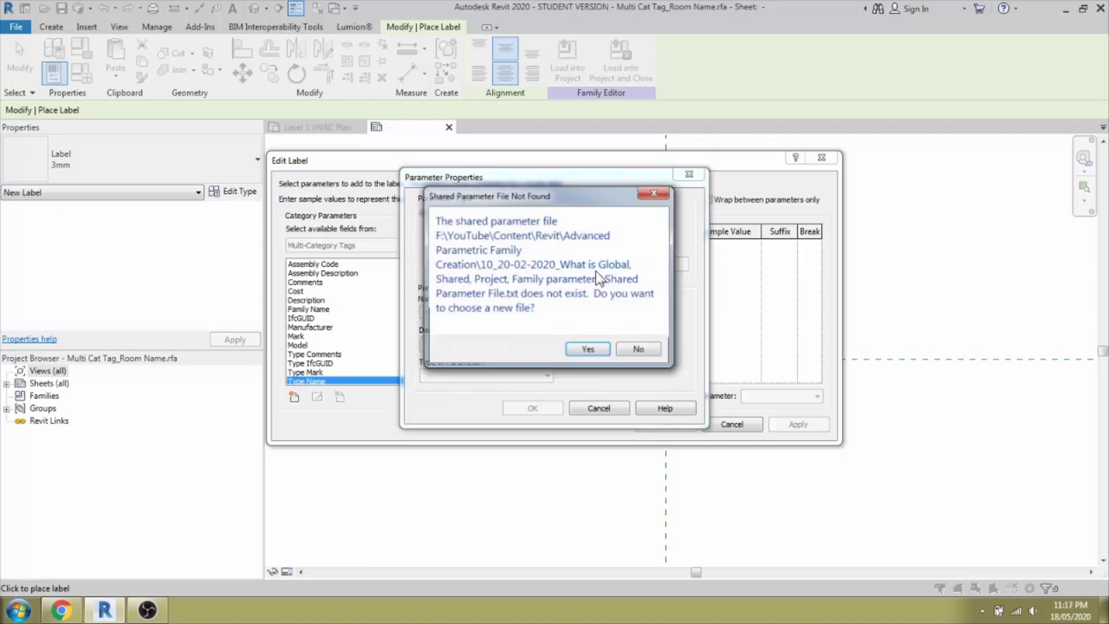
click(587, 349)
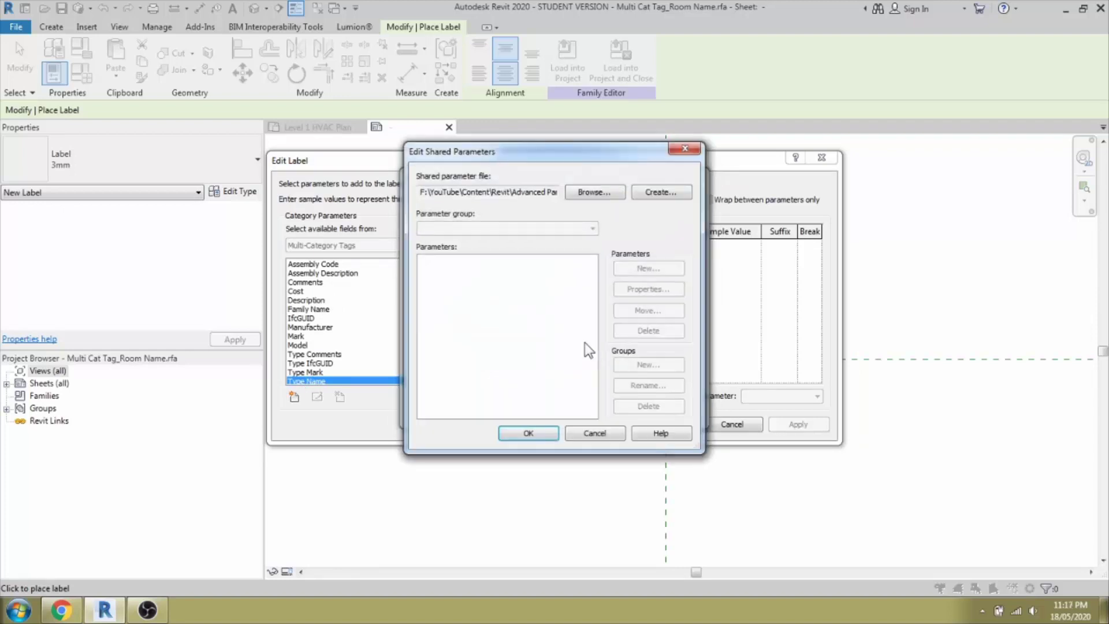
click(652, 194)
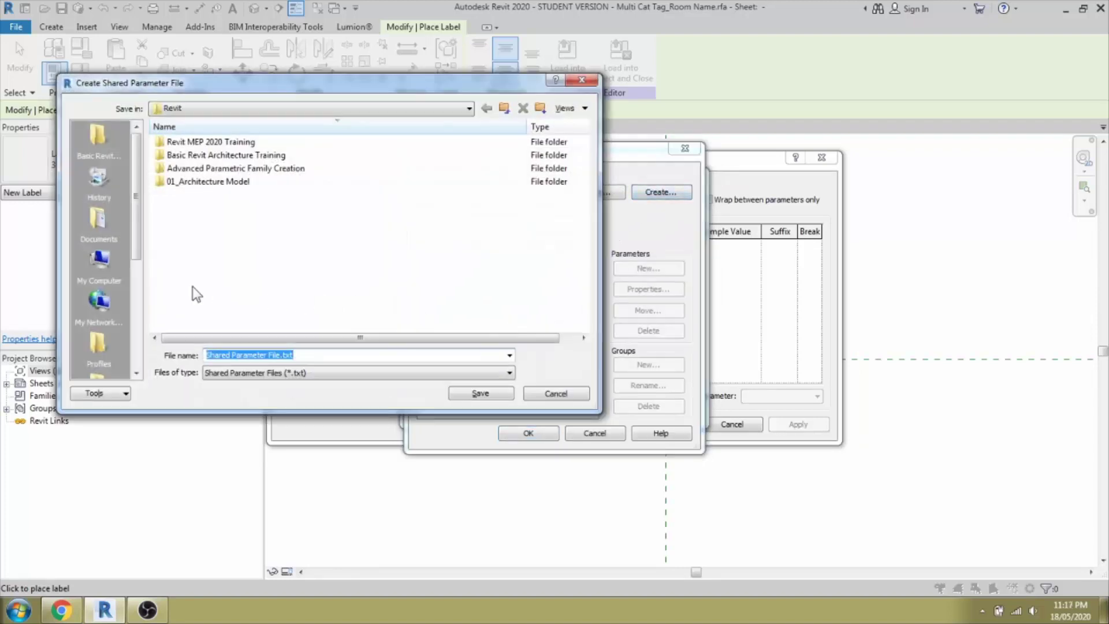
click(250, 355)
click(479, 394)
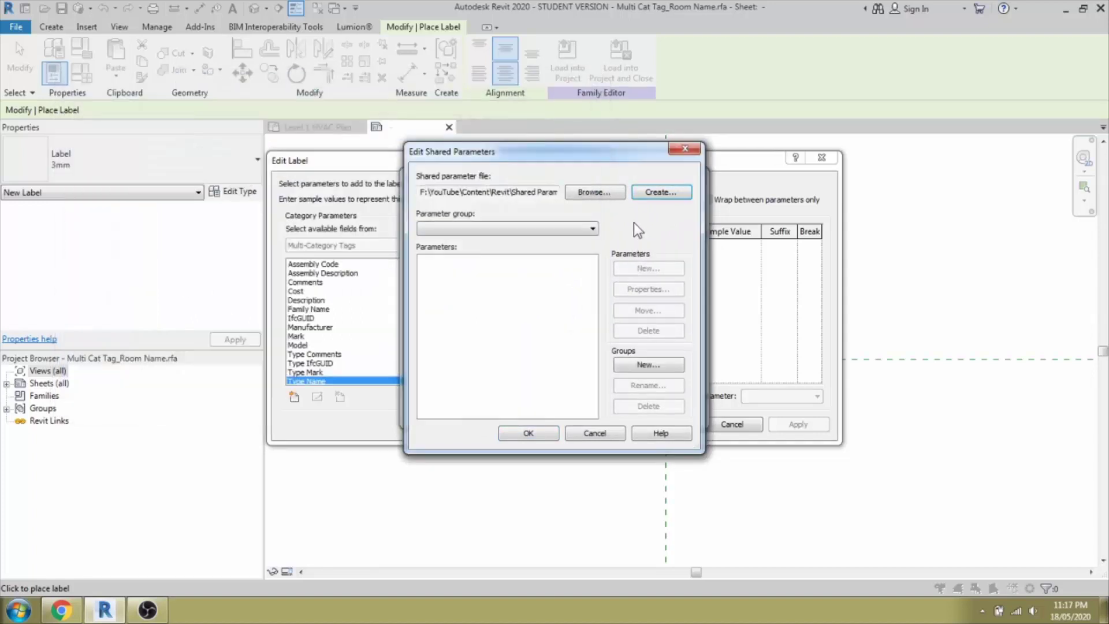
Create a parameter group named Tagging in the shared parameter file
click(631, 365)
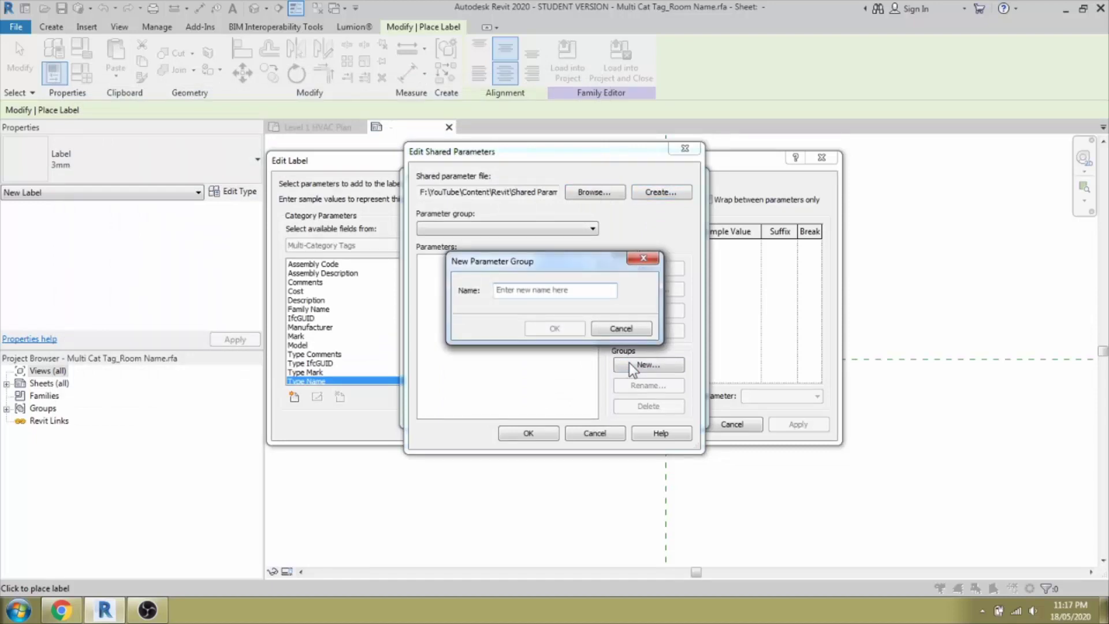
text(Tagging)
key(Return)
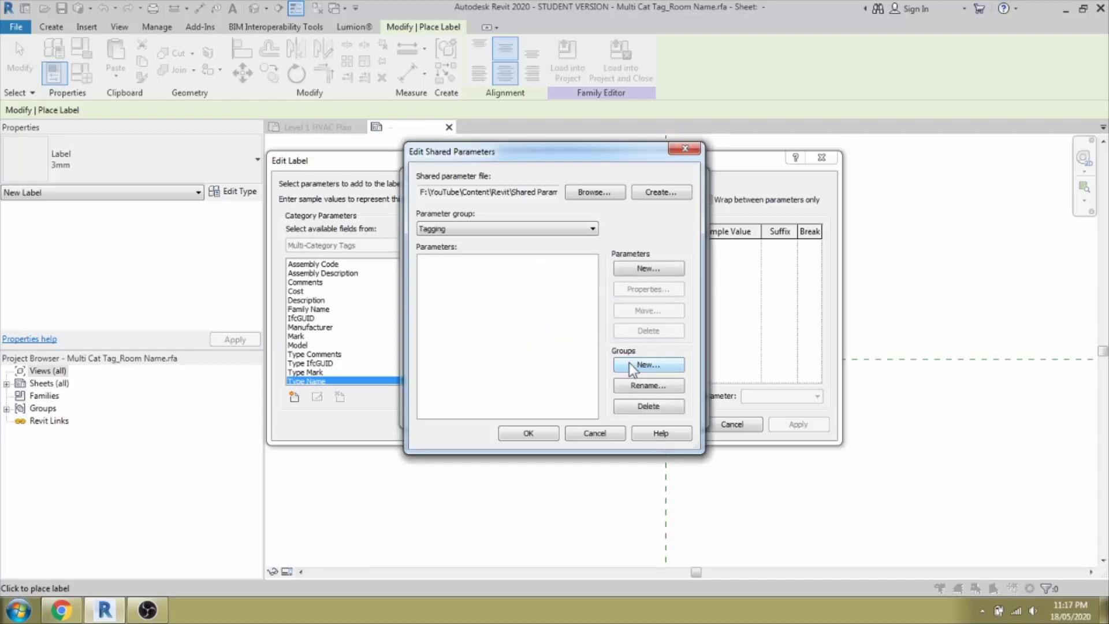
Add a shared parameter named Element Room Name to the Tagging group, with discipline Common and type Text
click(648, 269)
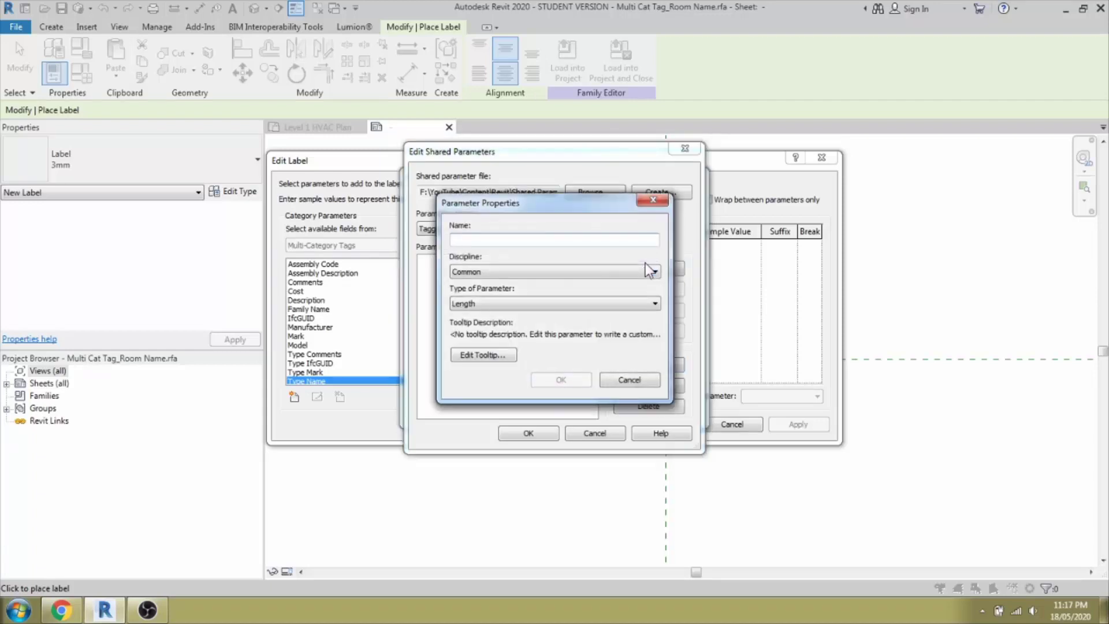
text(Room)
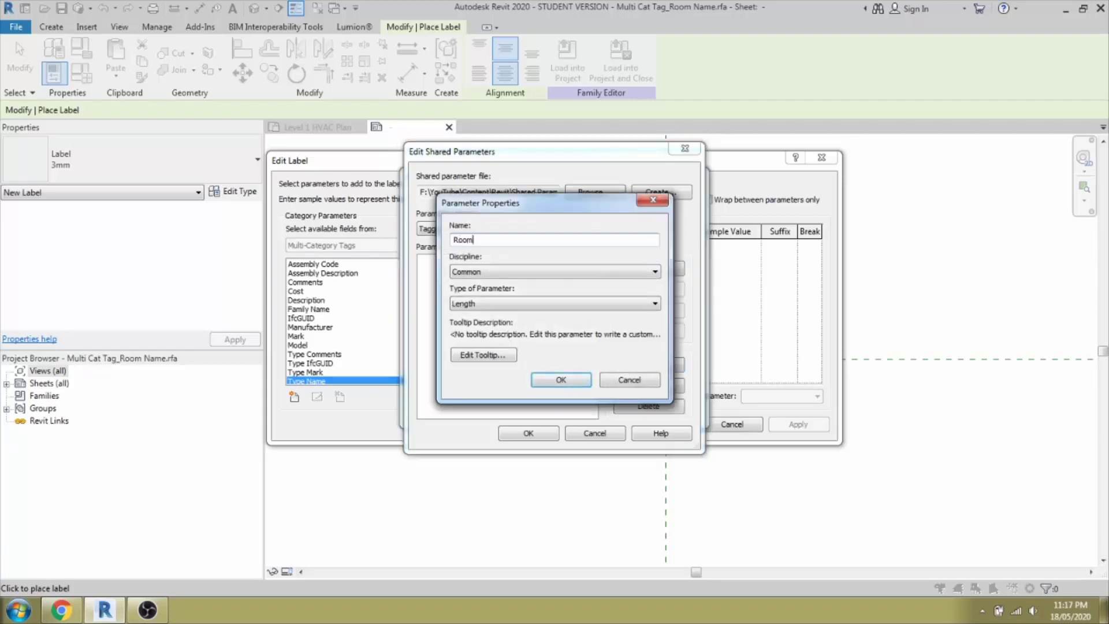
text( Name)
text(Element)
click(631, 269)
click(632, 269)
click(605, 303)
click(605, 316)
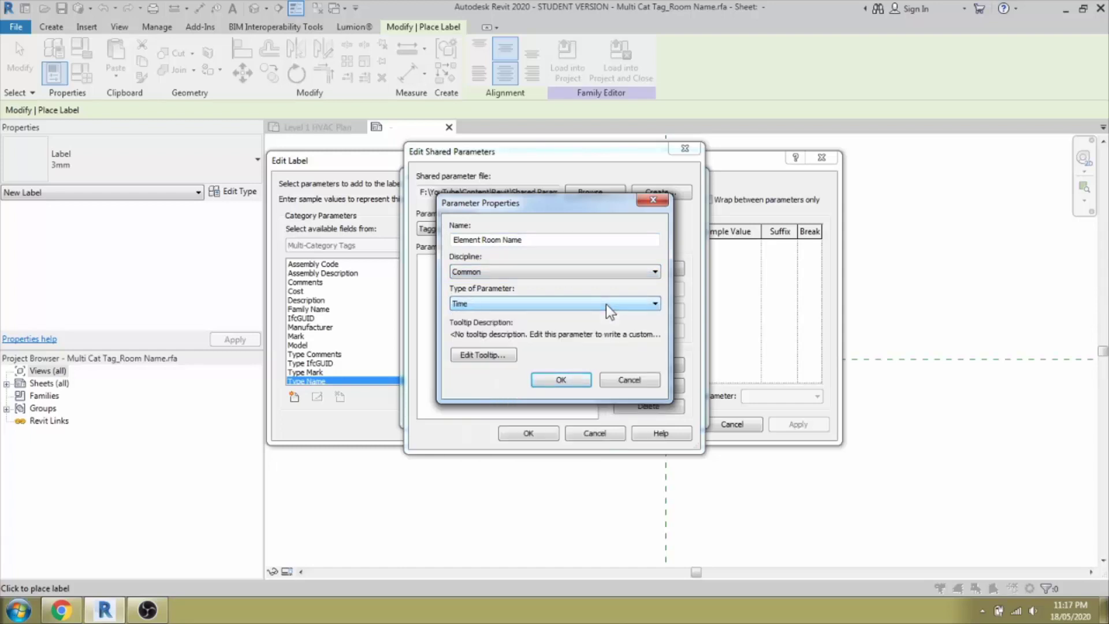
click(561, 379)
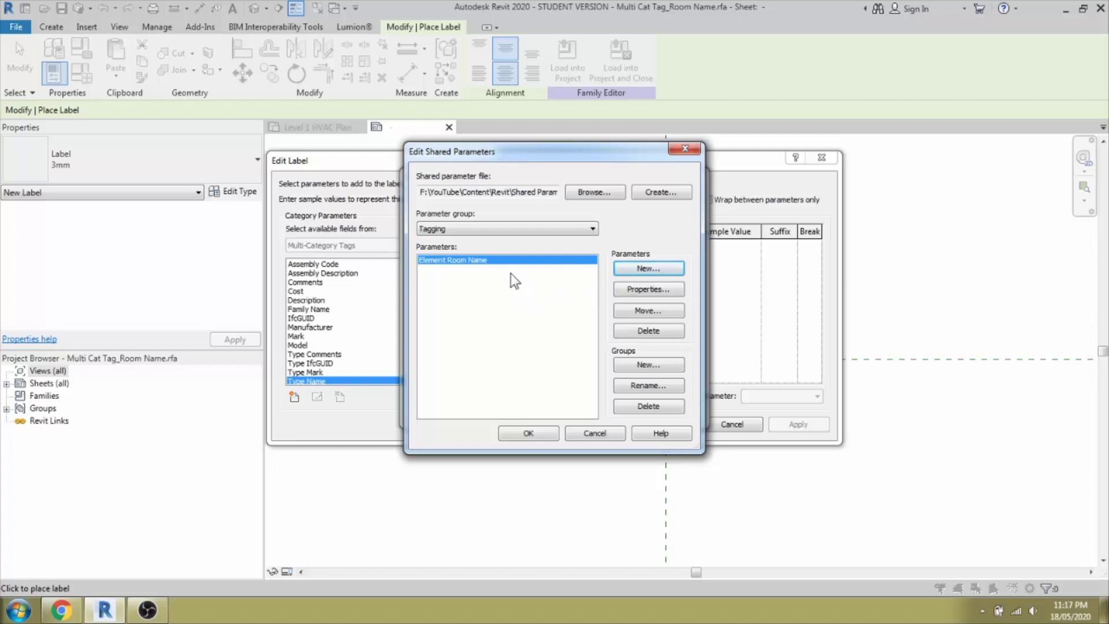
Choose Element Room Name as the tag's shared parameter and add it to the label parameters
click(538, 428)
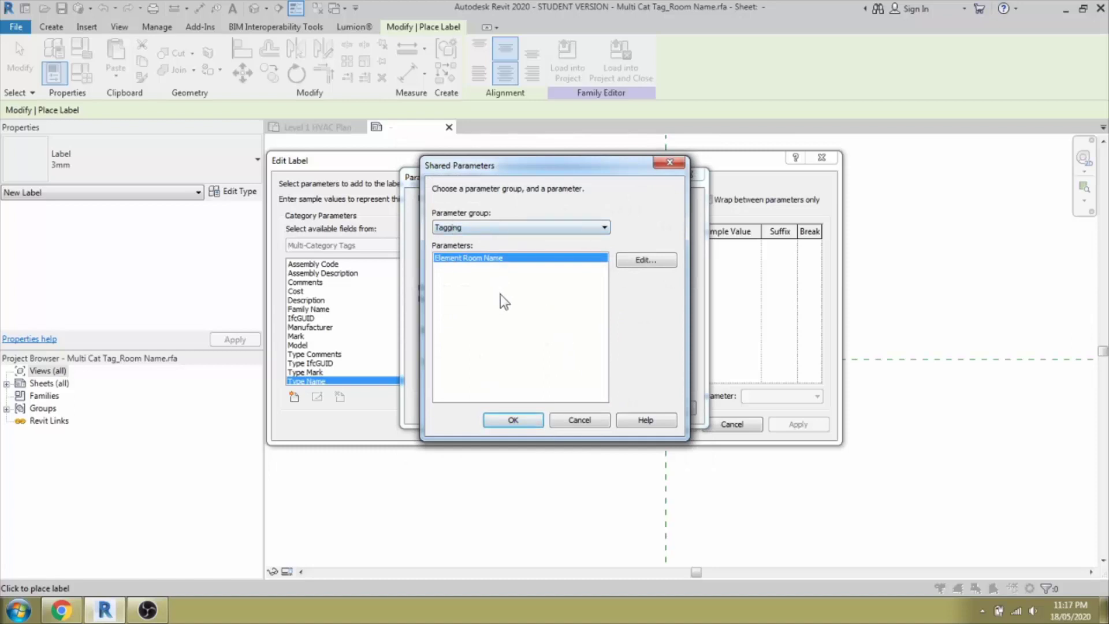
click(513, 420)
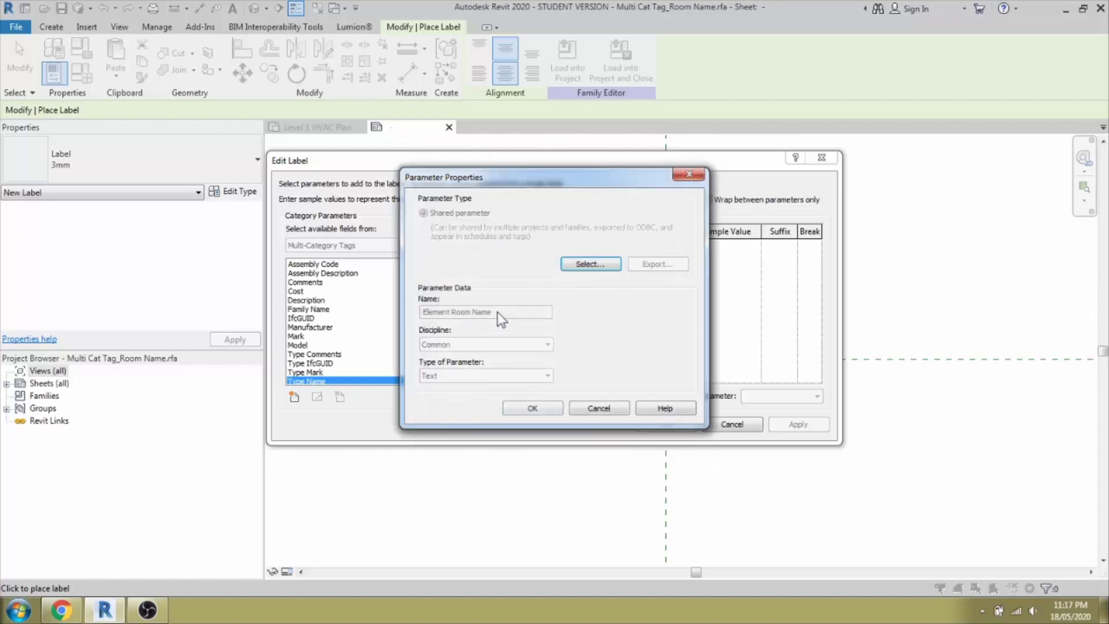
click(520, 410)
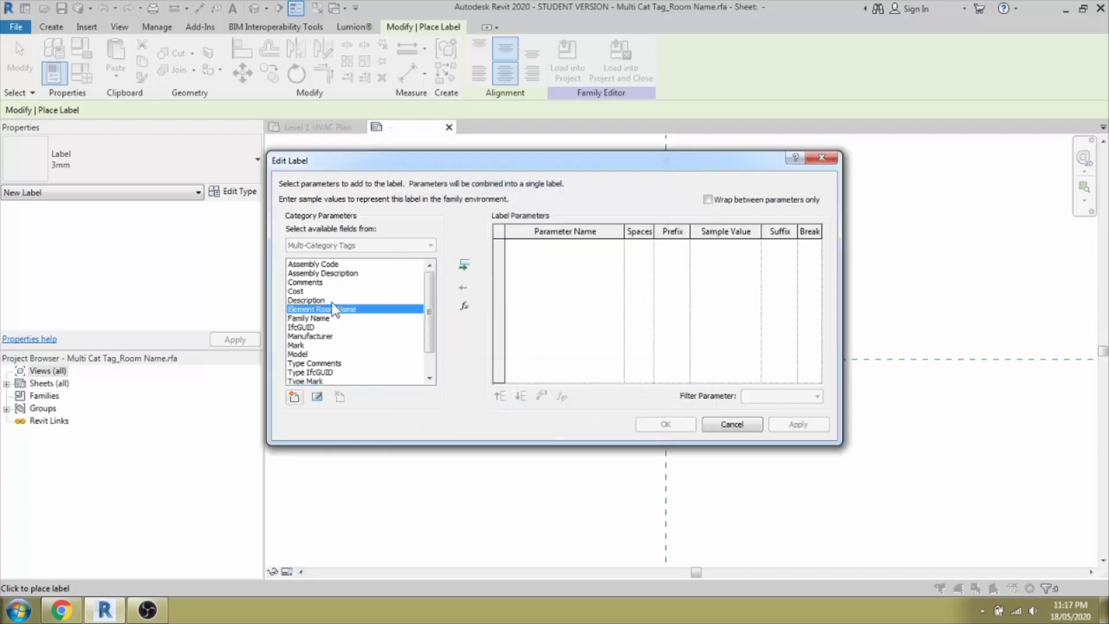
click(463, 264)
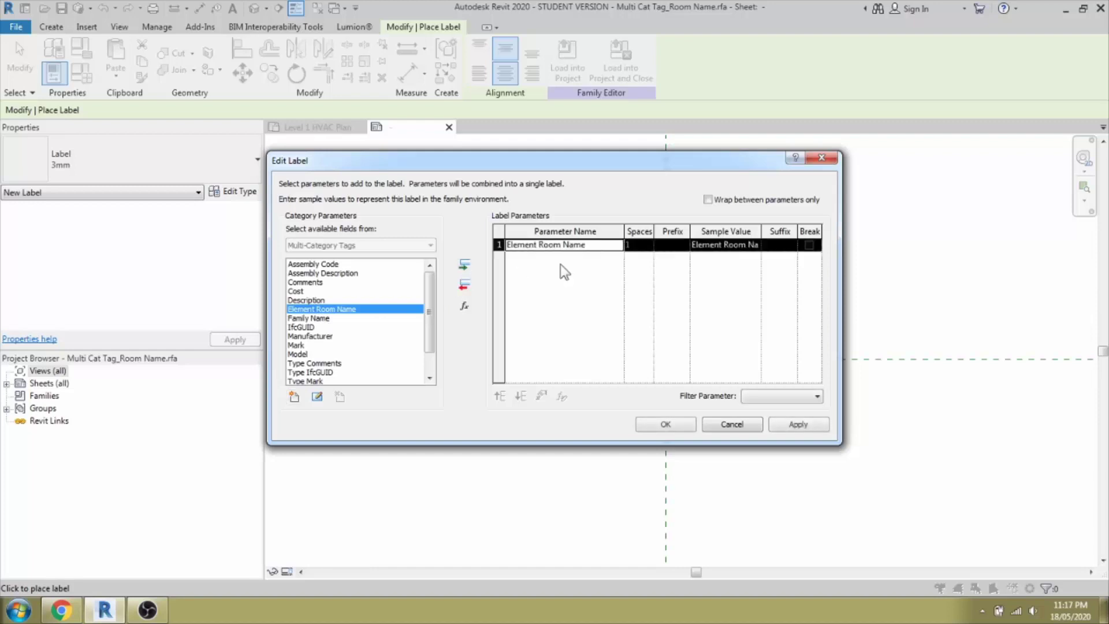
Set the label parameter's sample value to Room Name and its prefix to "Room Name:", and finish placing the label
click(728, 247)
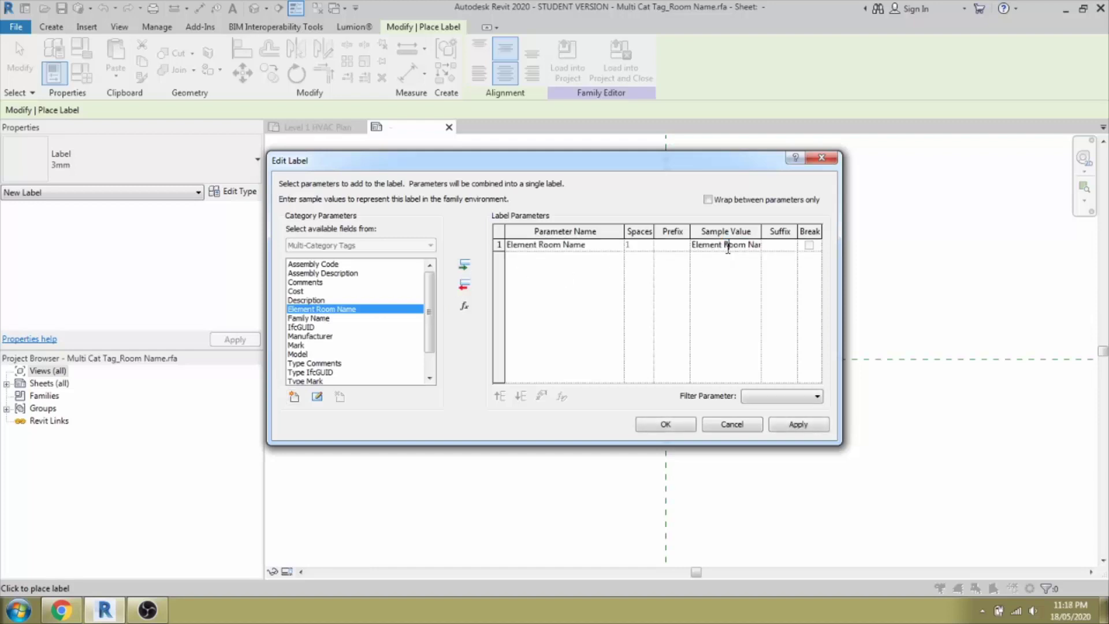
double_click(711, 247)
key(BackSpace)
click(713, 246)
click(677, 247)
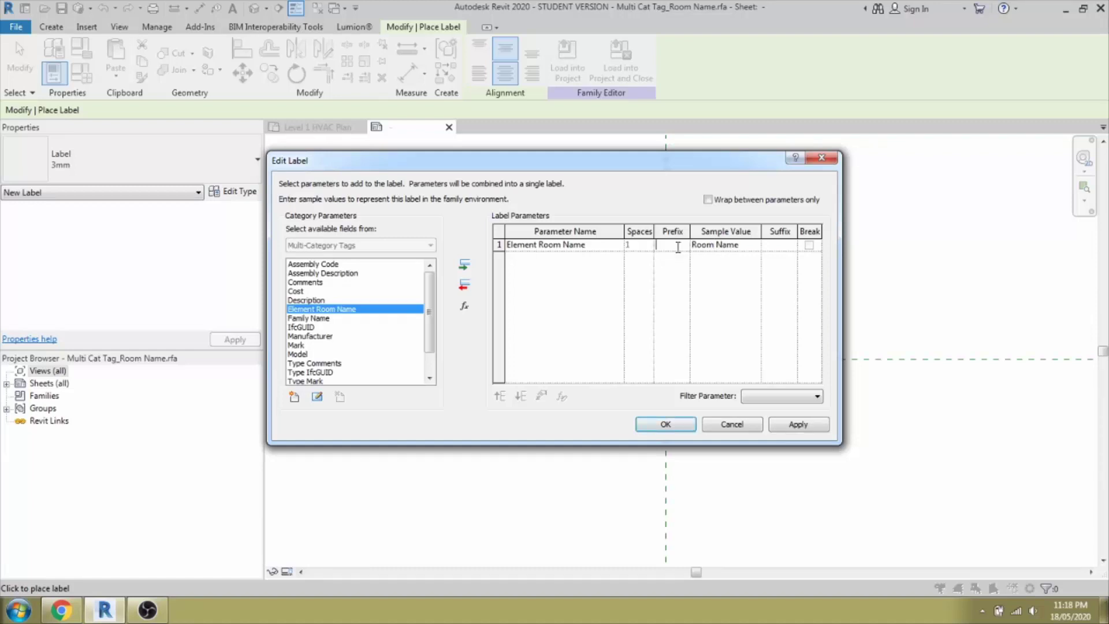
text(Room Name:)
click(664, 424)
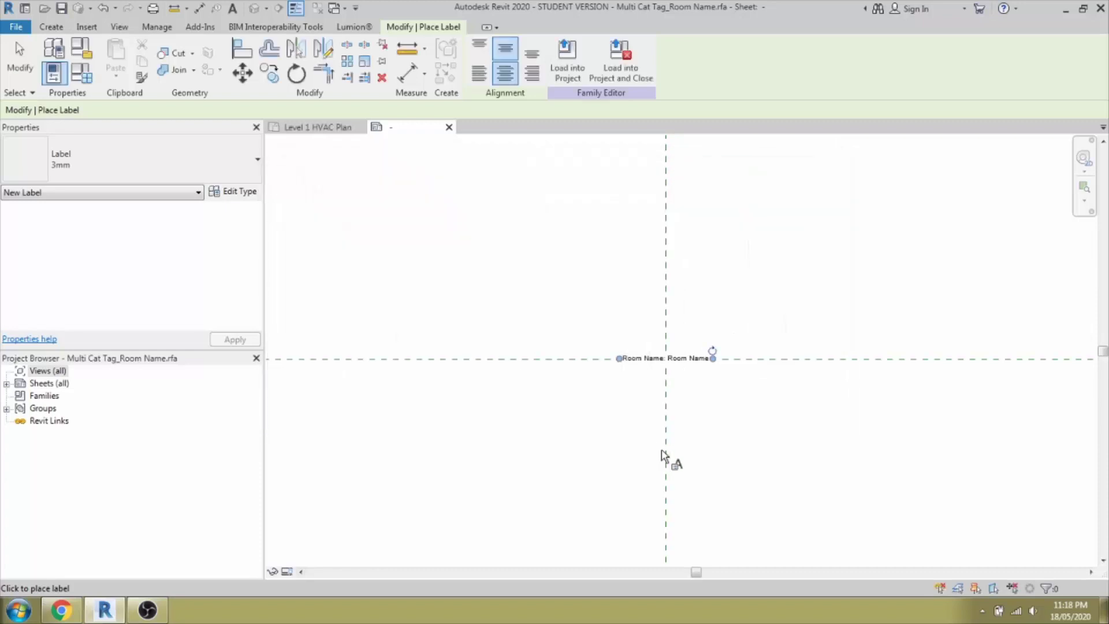
scroll(664, 349, up, 1)
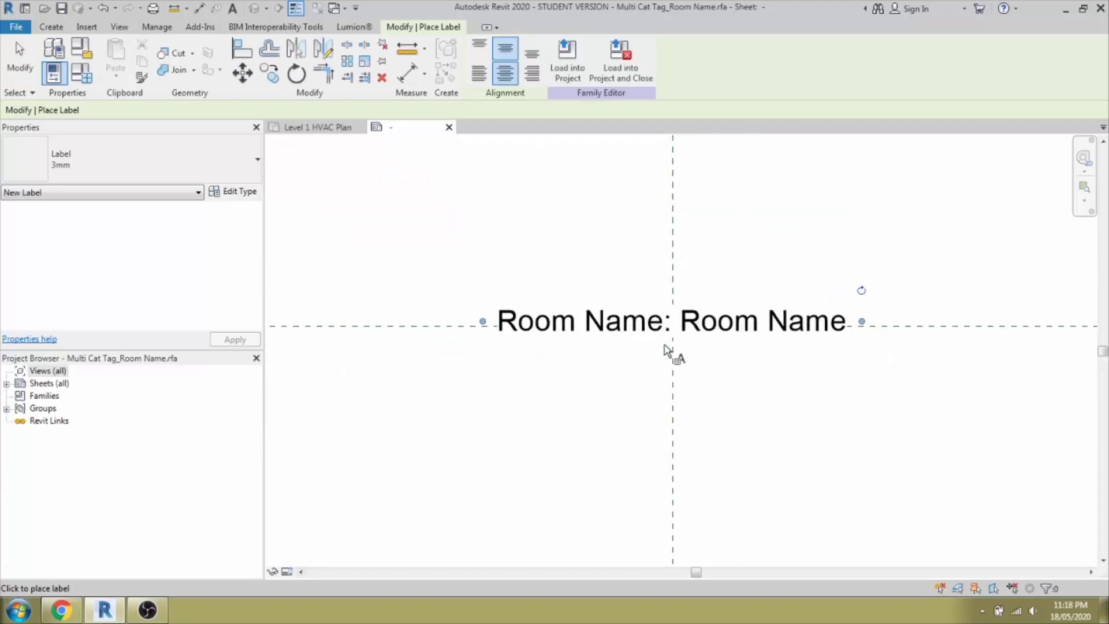
key(Escape)
Finish placing the label, select it, and review the type properties of its 3mm label type
click(726, 335)
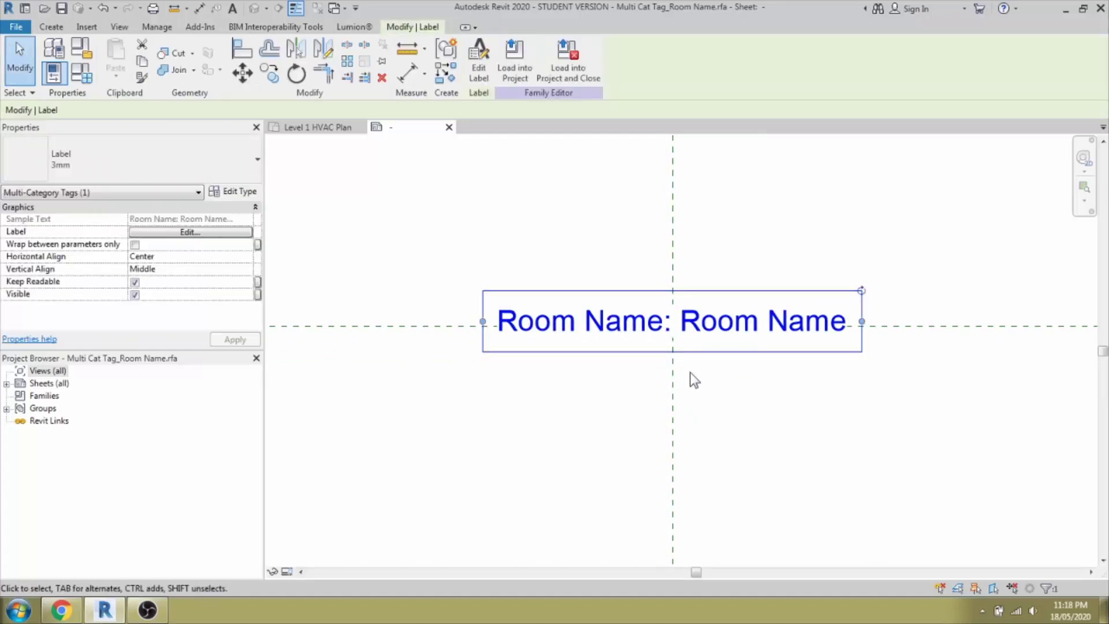
click(123, 166)
click(123, 167)
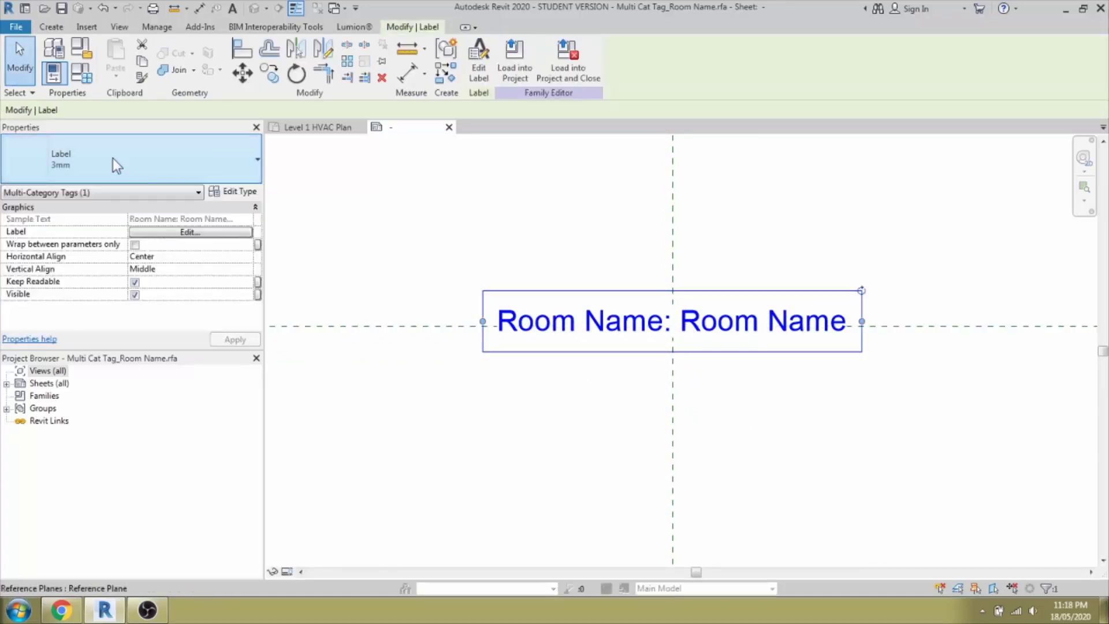
click(234, 191)
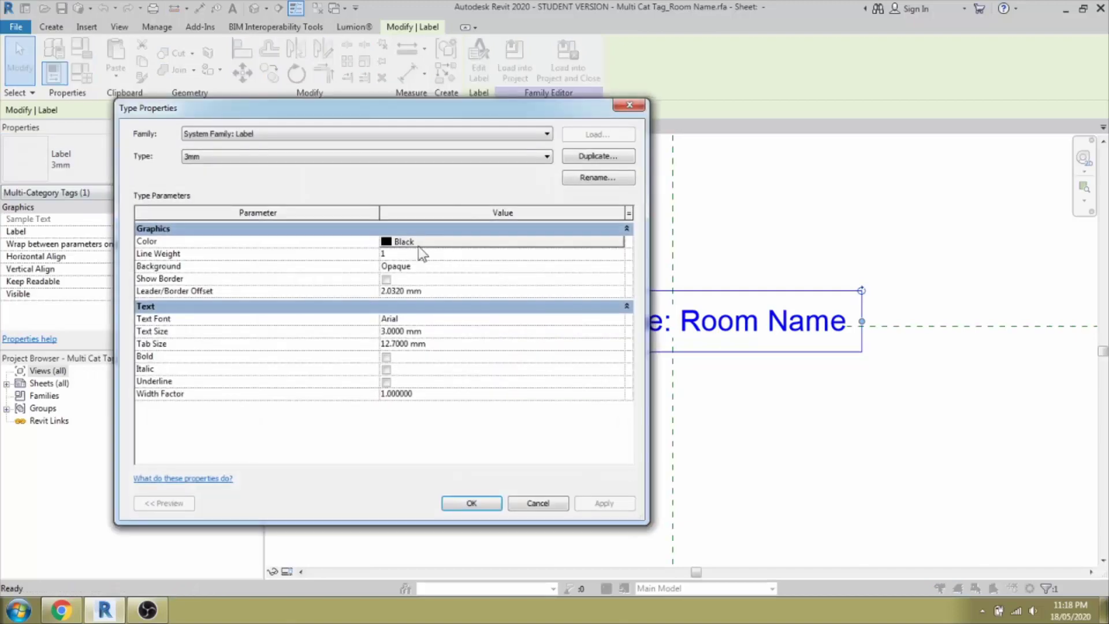
key(Return)
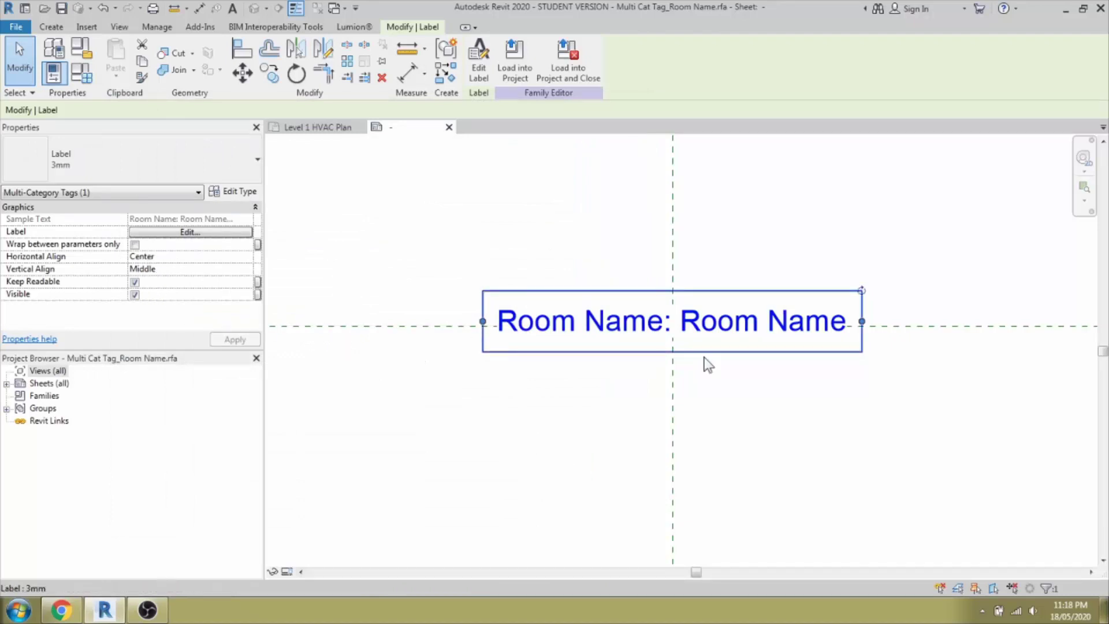
Deselect the label and load the room name tag family into the HVAC sample project
scroll(529, 373, down, 3)
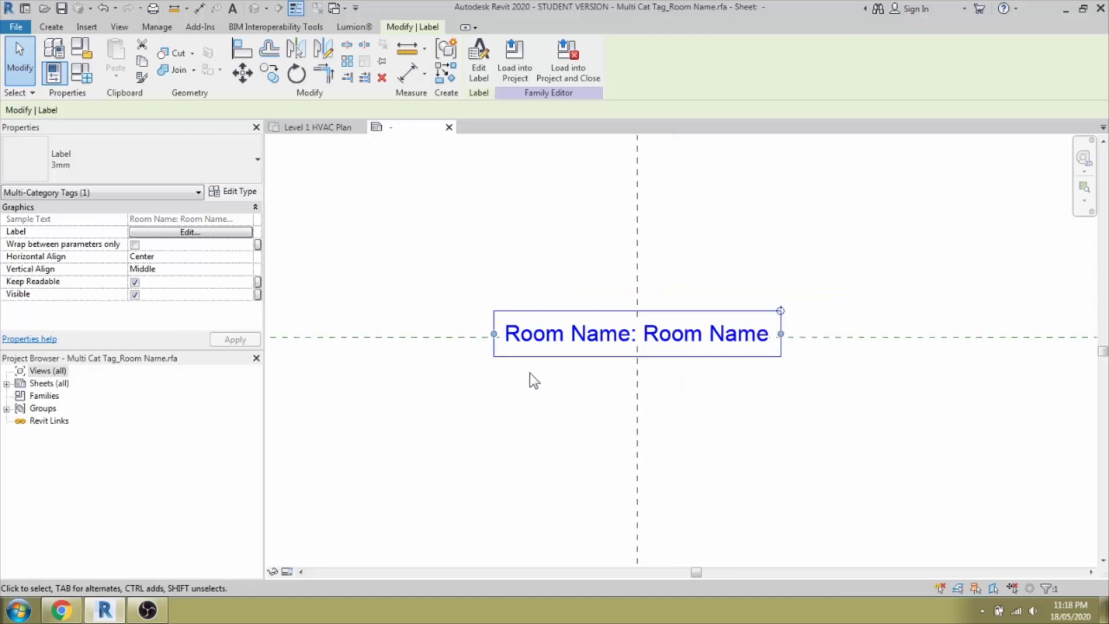
scroll(528, 373, up, 1)
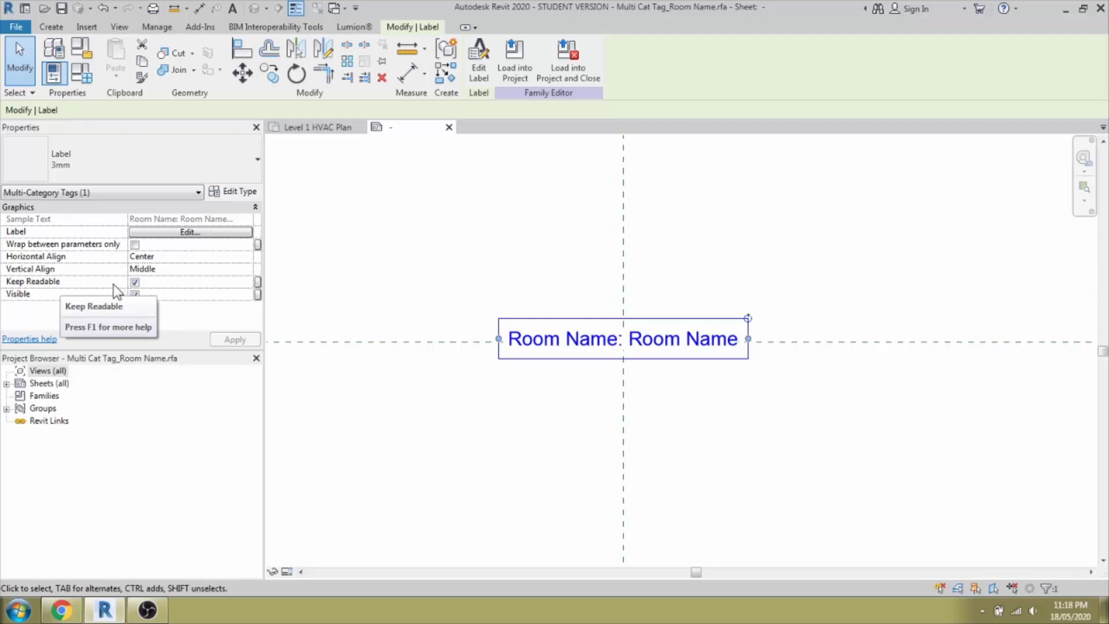
middle_drag(529, 374, 552, 383)
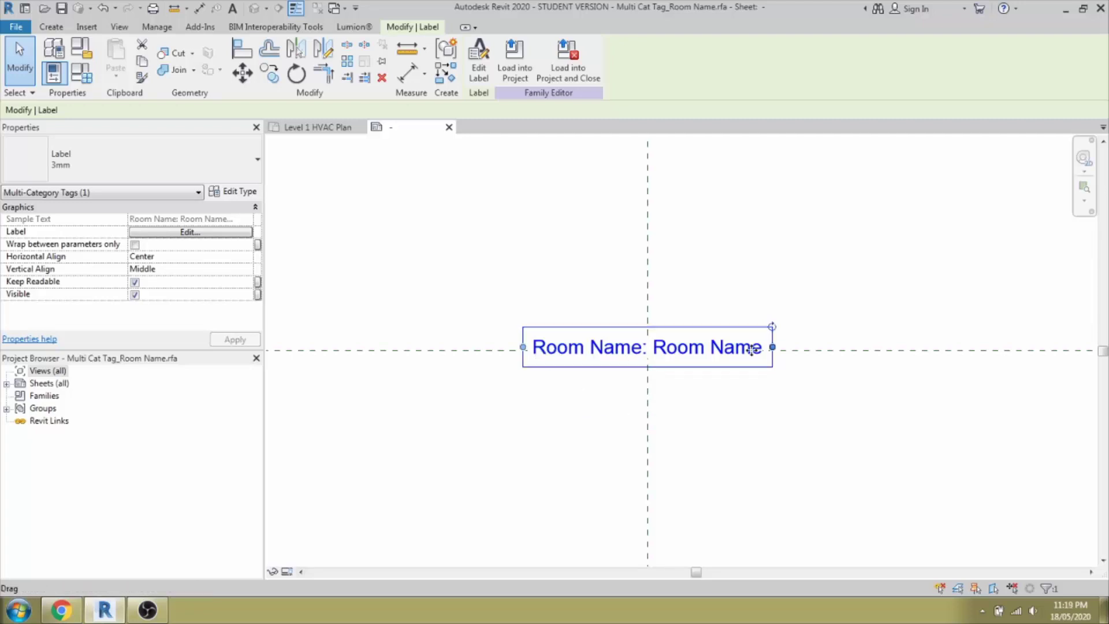
mouse_move(771, 327)
mouse_down()
mouse_move(746, 276)
mouse_move(542, 207)
mouse_move(369, 309)
mouse_move(413, 214)
mouse_move(532, 171)
mouse_move(615, 181)
mouse_move(778, 258)
mouse_move(826, 345)
mouse_move(819, 263)
mouse_move(686, 191)
mouse_move(619, 187)
mouse_move(667, 206)
mouse_move(790, 357)
mouse_move(831, 382)
mouse_move(746, 195)
mouse_move(625, 185)
mouse_move(670, 195)
mouse_move(785, 313)
mouse_up()
click(785, 314)
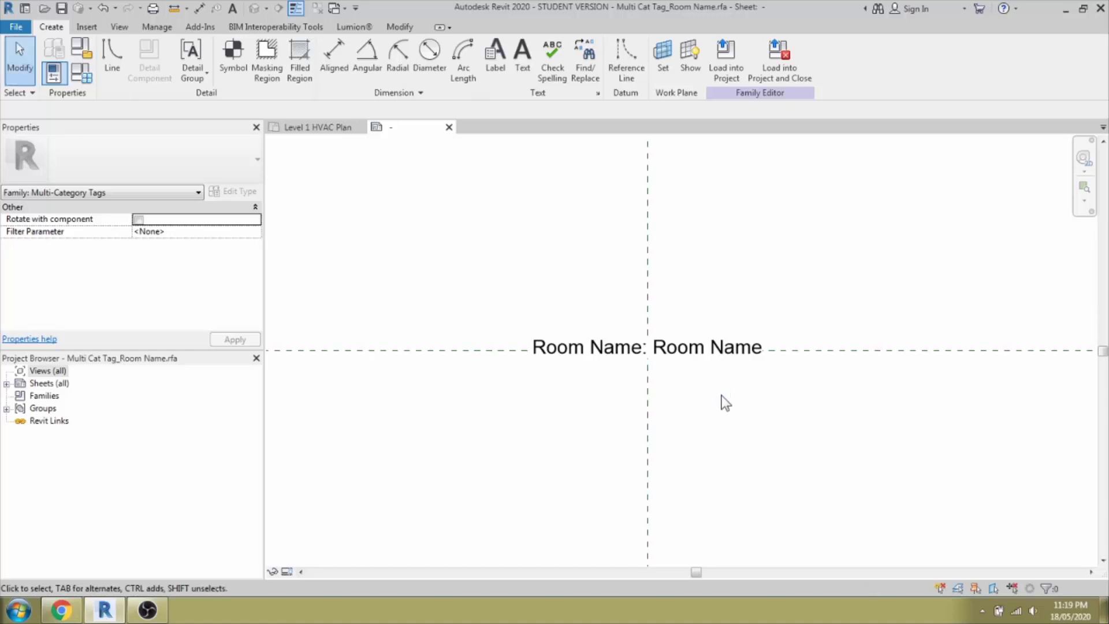
click(735, 67)
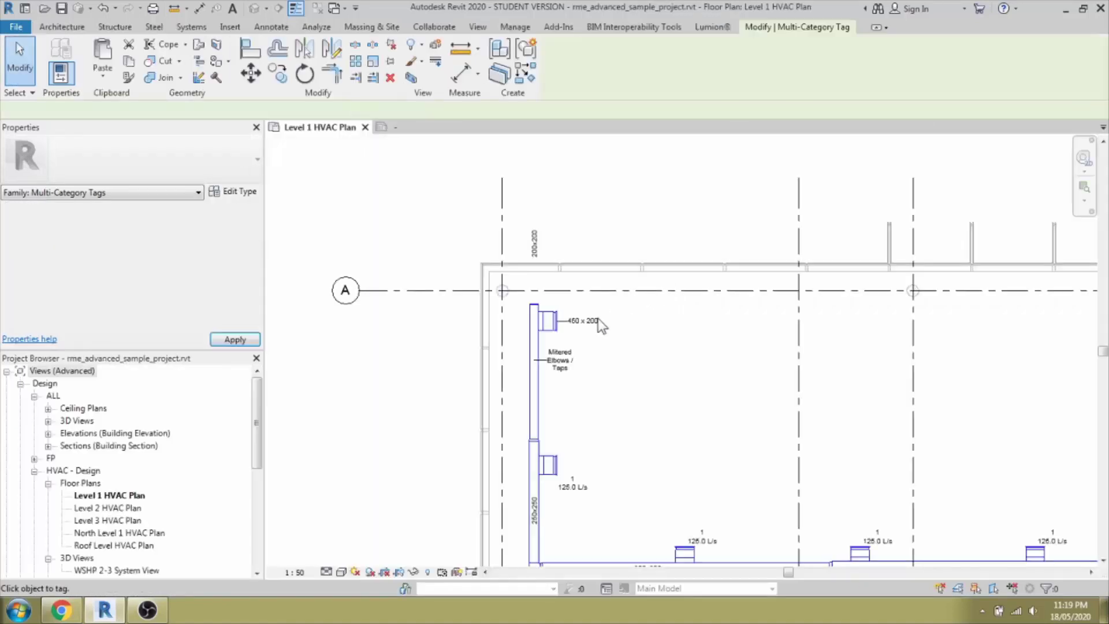
Place a horizontal Multi Cat Tag_Room Name tag with an attached leader on the upper vertical duct, below the Mitered Elbows / Taps tag
scroll(542, 398, up, 3)
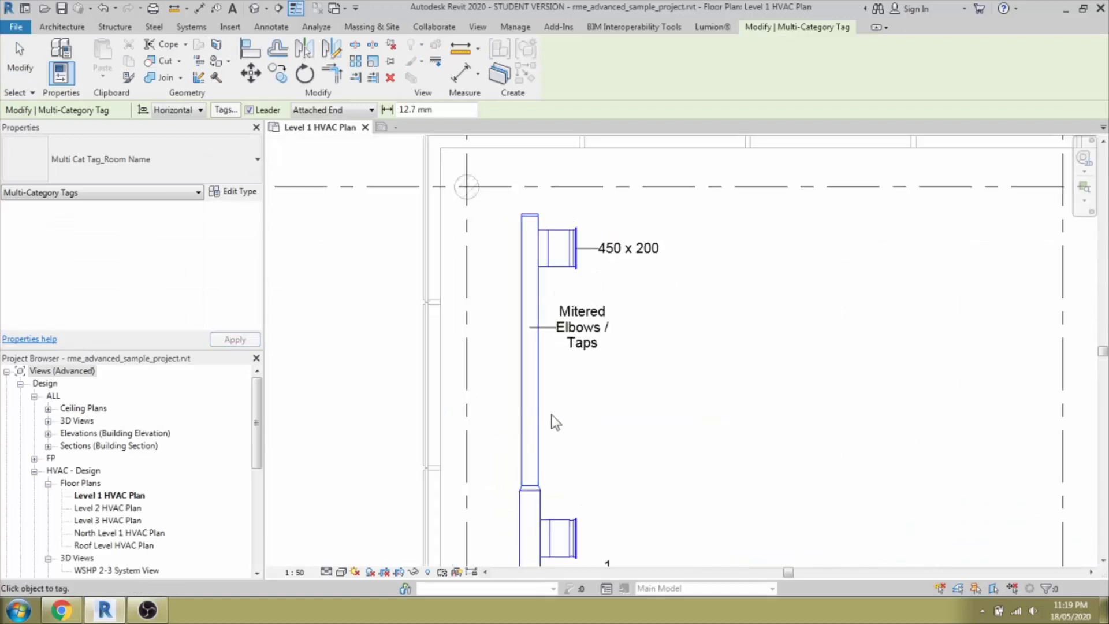
scroll(552, 414, down, 3)
scroll(538, 434, up, 2)
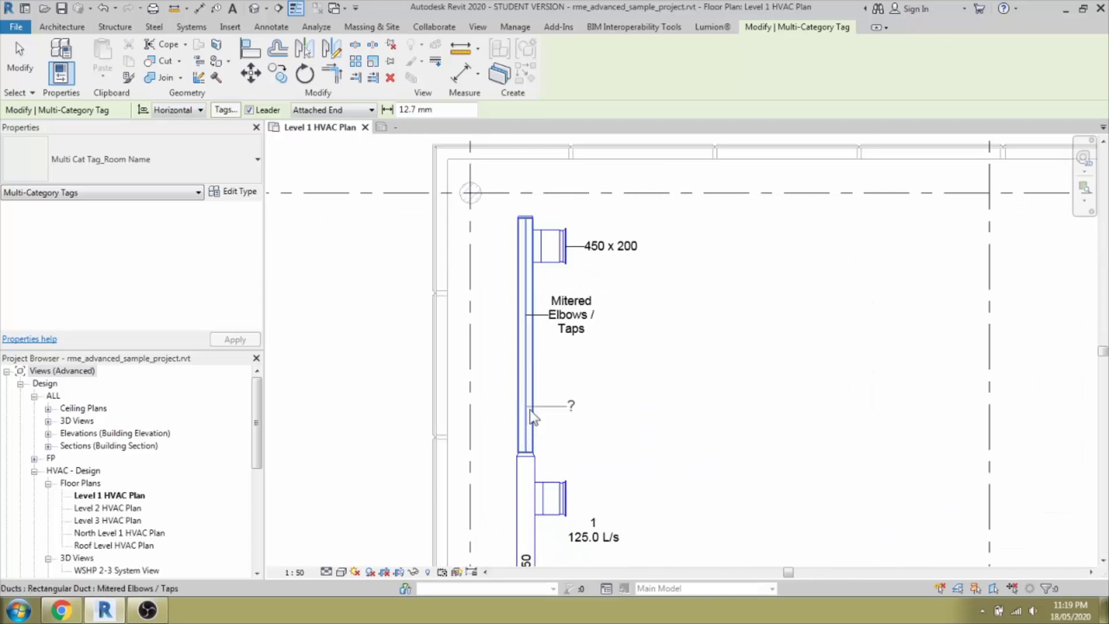
scroll(530, 410, down, 2)
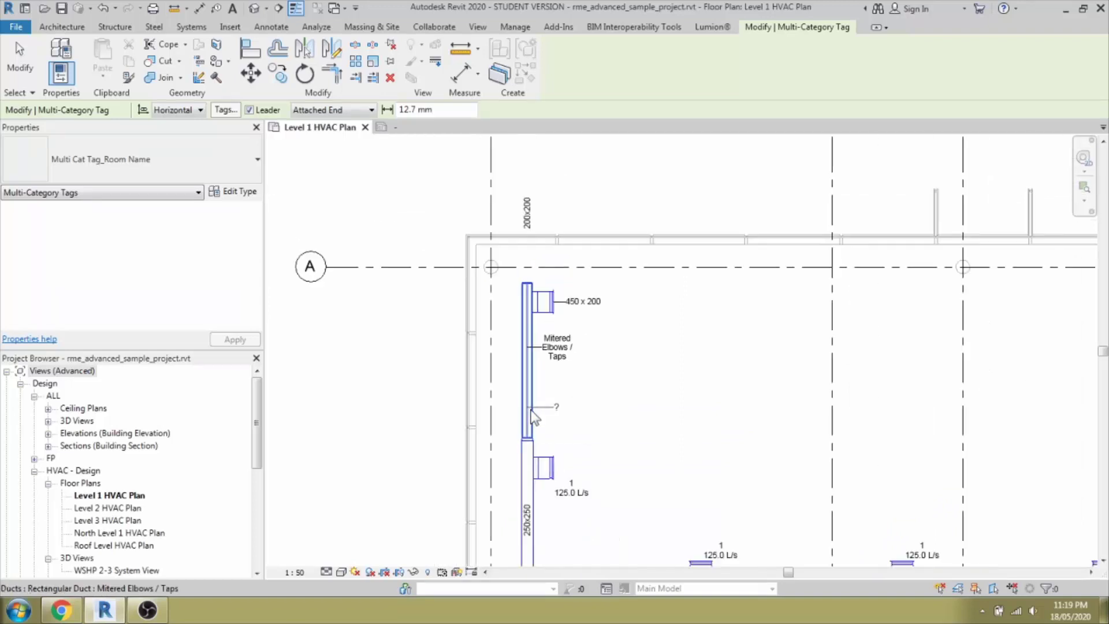
scroll(546, 408, up, 2)
scroll(550, 404, up, 1)
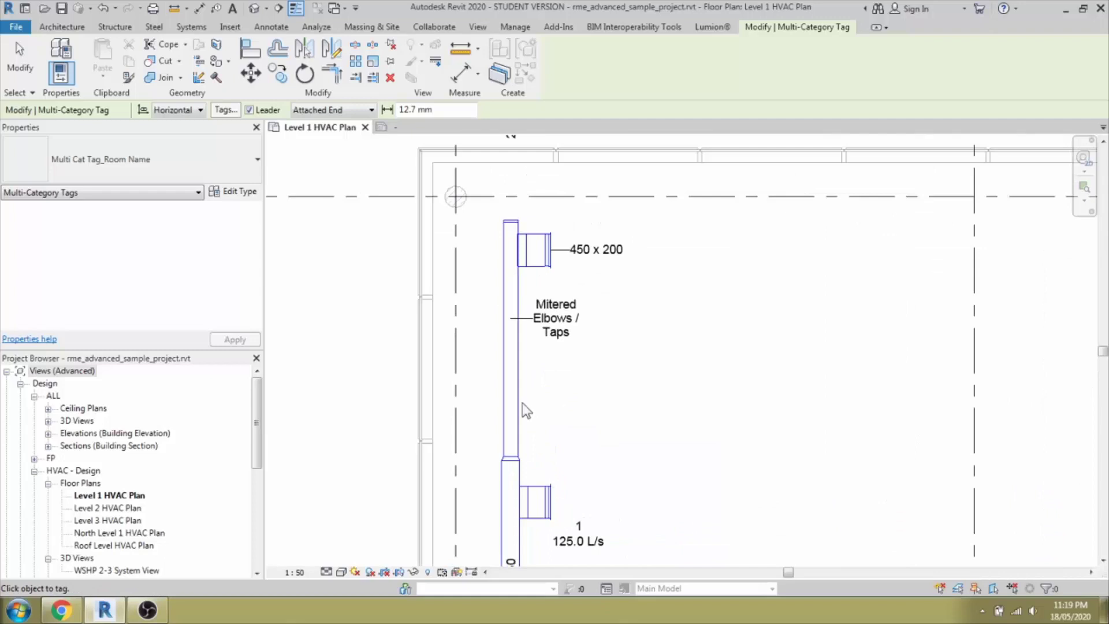
click(551, 406)
key(Escape)
key(Escape)
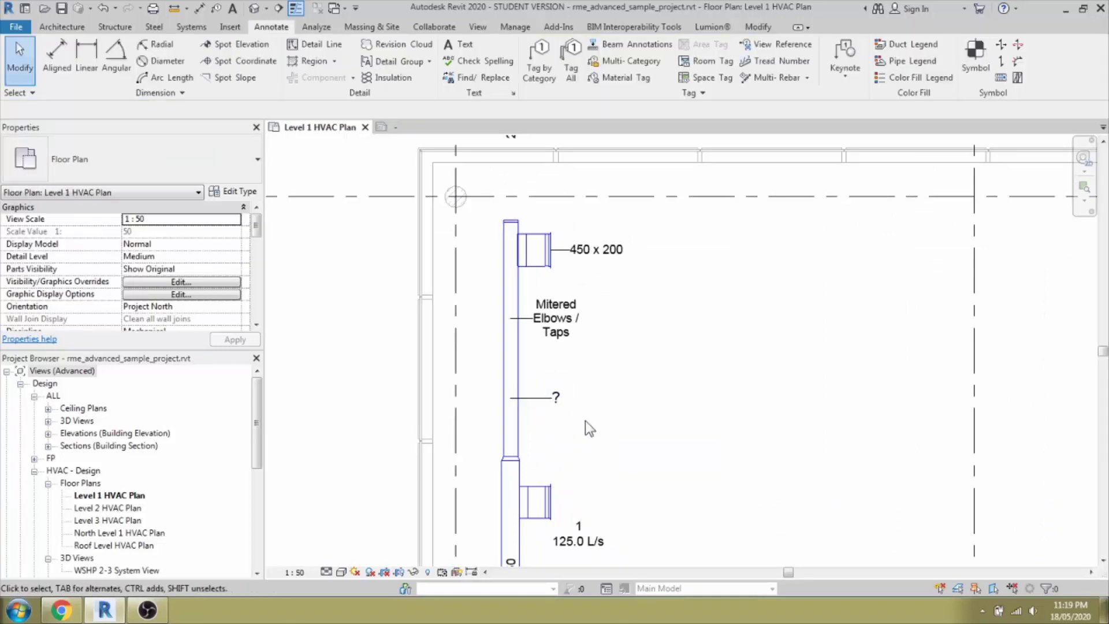
Inspect the placed room name tag and check the Element Room Name entry in the shared parameter file's Tagging group
click(558, 404)
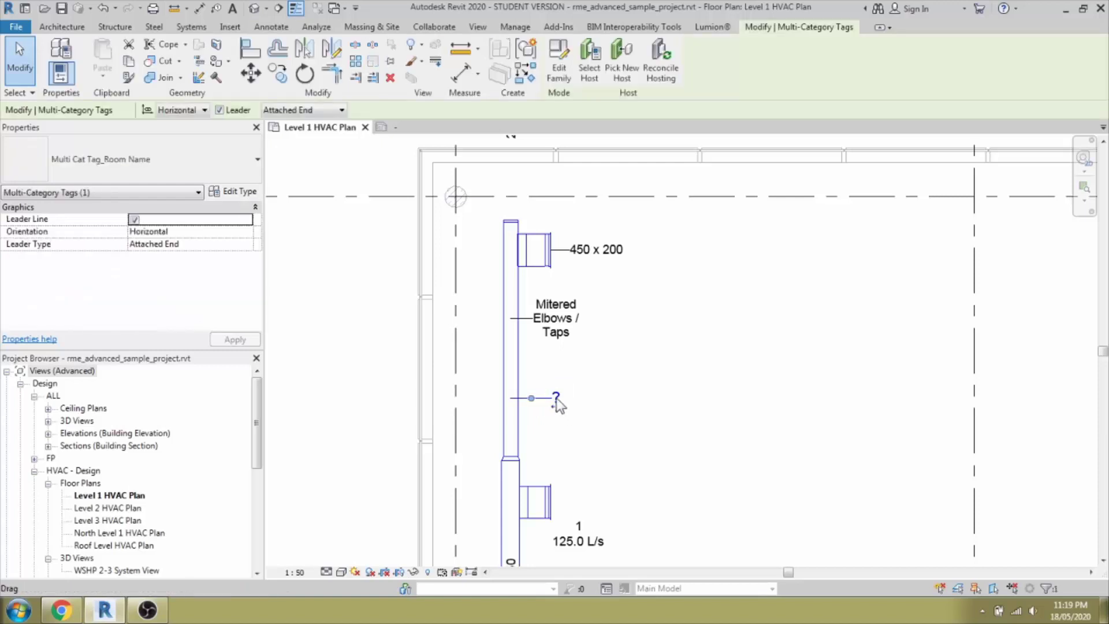
click(580, 406)
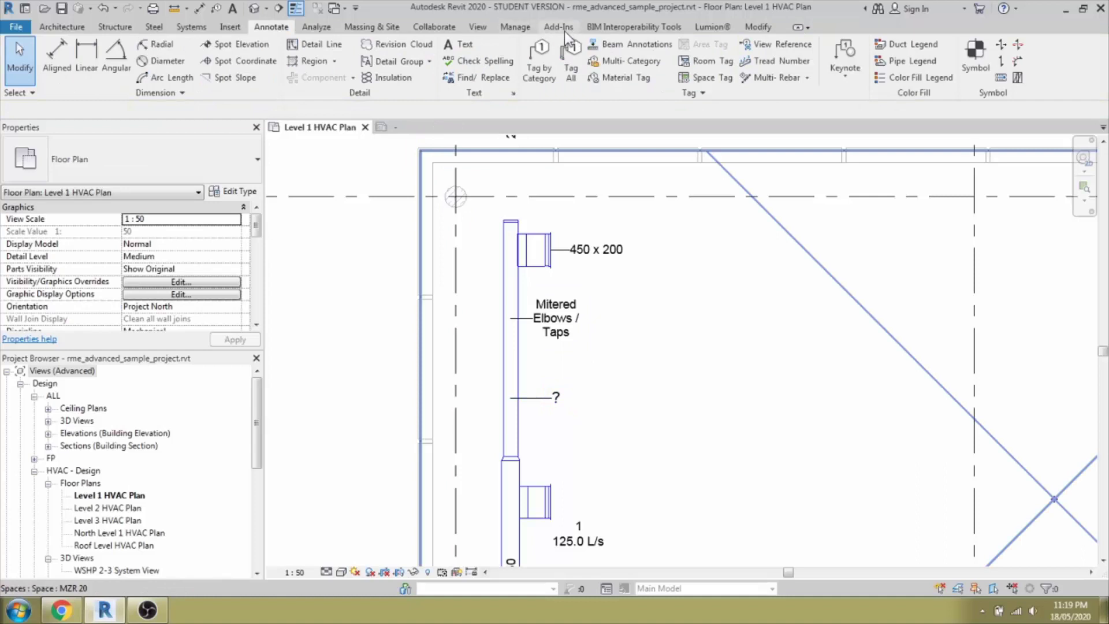
click(515, 28)
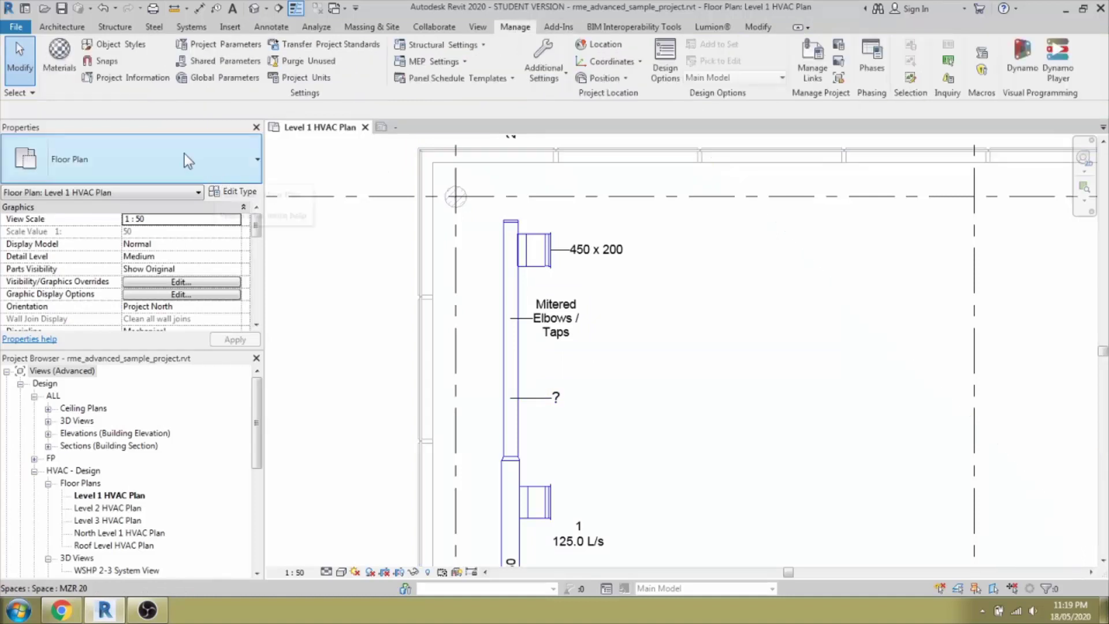
click(218, 62)
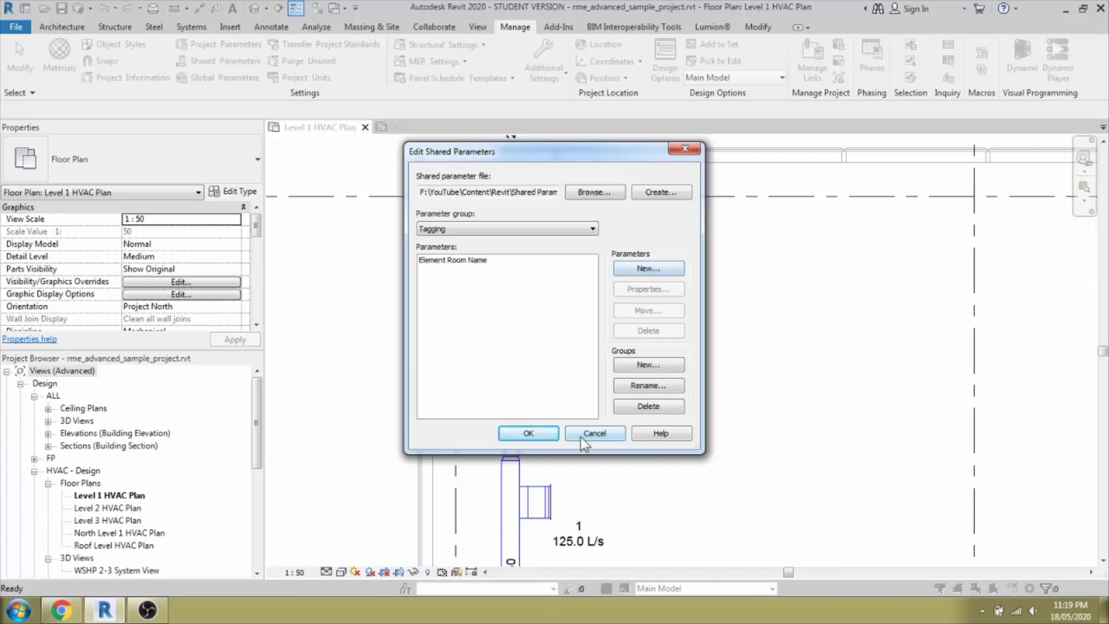
click(470, 260)
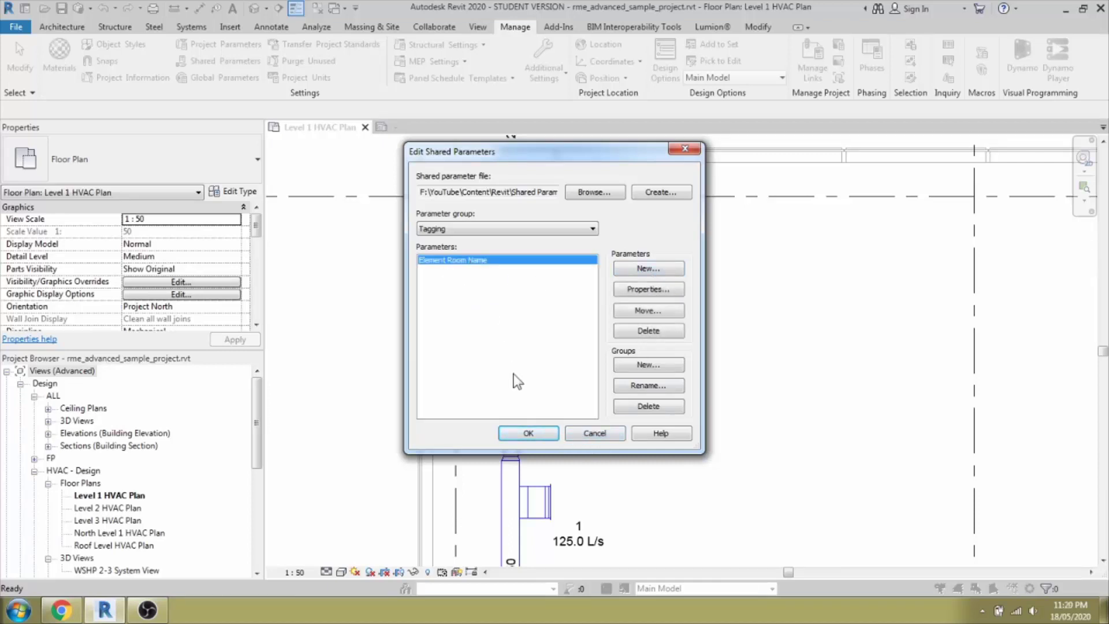
click(527, 434)
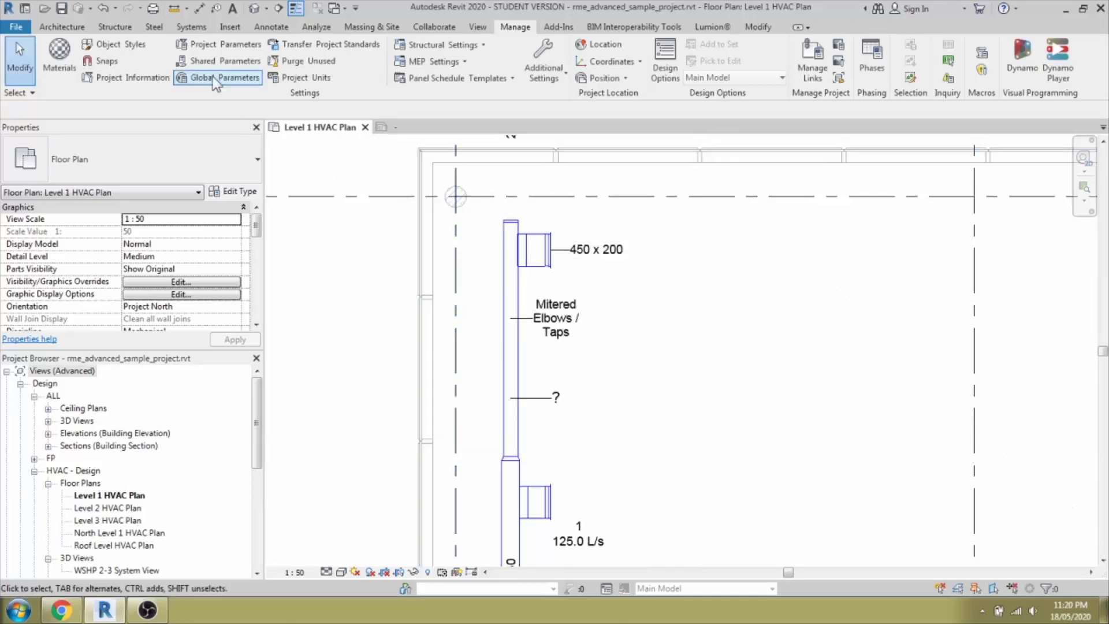
Add a project parameter based on the shared parameter Element Room Name from the Tagging group
click(206, 49)
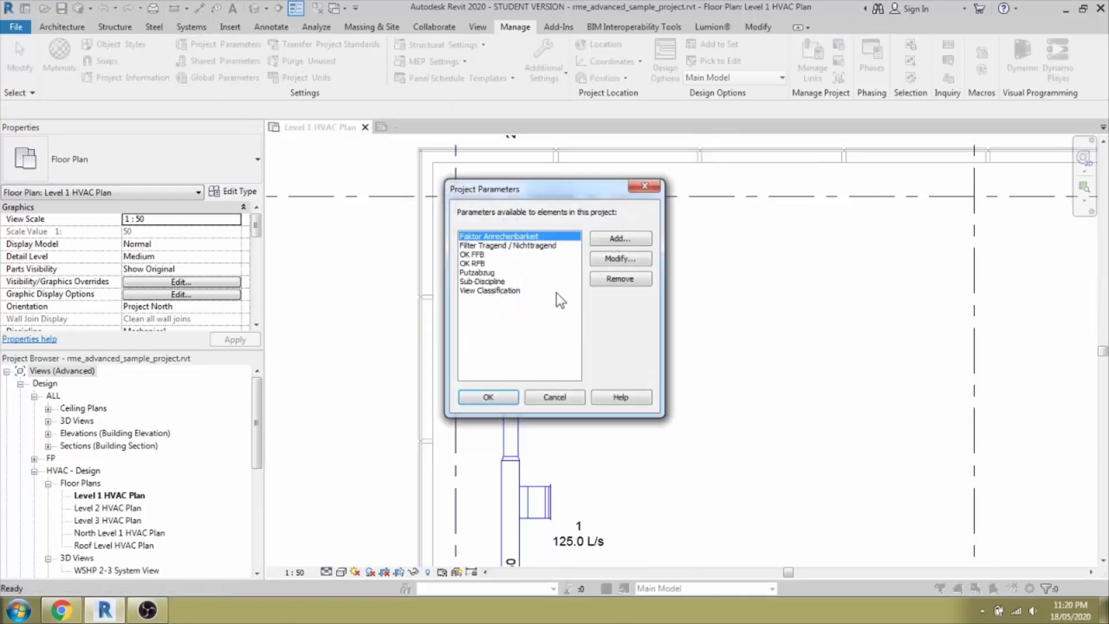
click(614, 241)
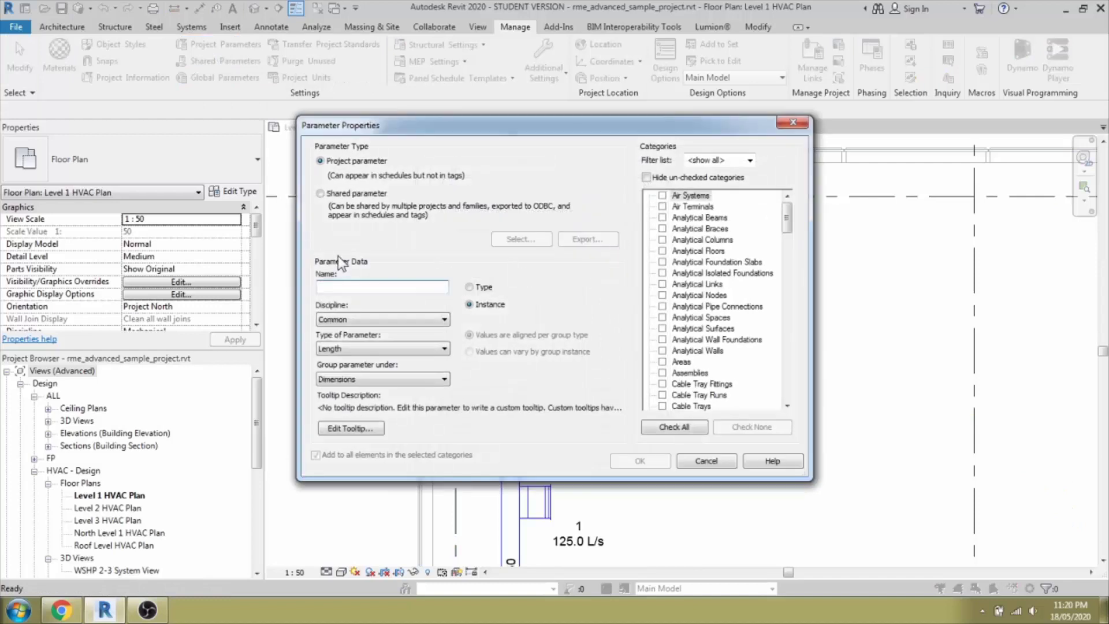
click(342, 199)
click(521, 245)
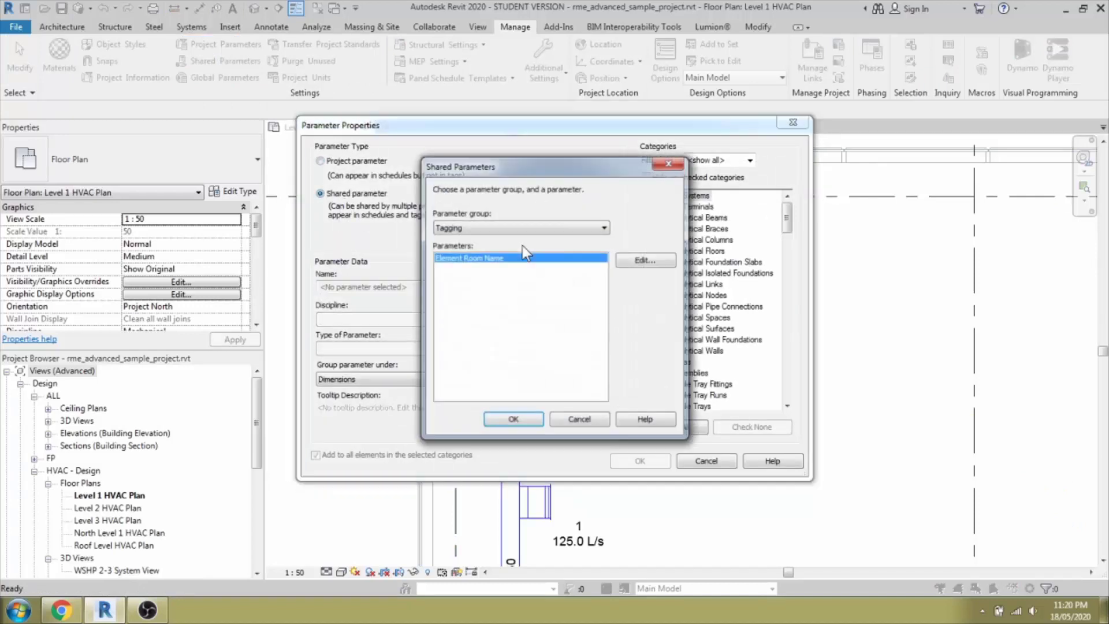
click(513, 420)
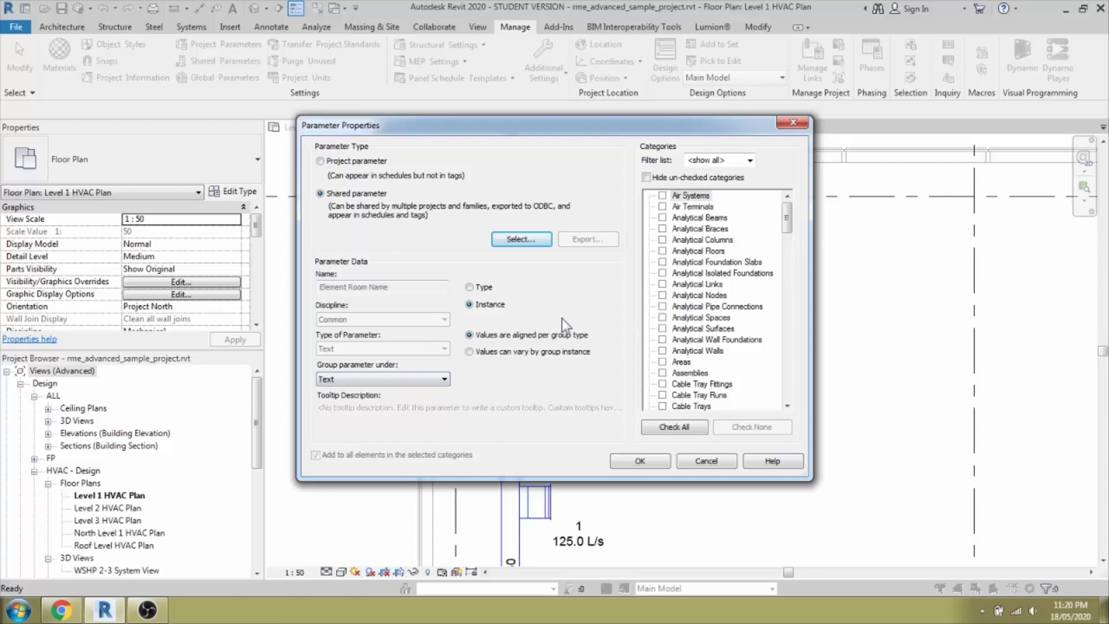
Group the Element Room Name instance parameter under Identity Data
click(689, 373)
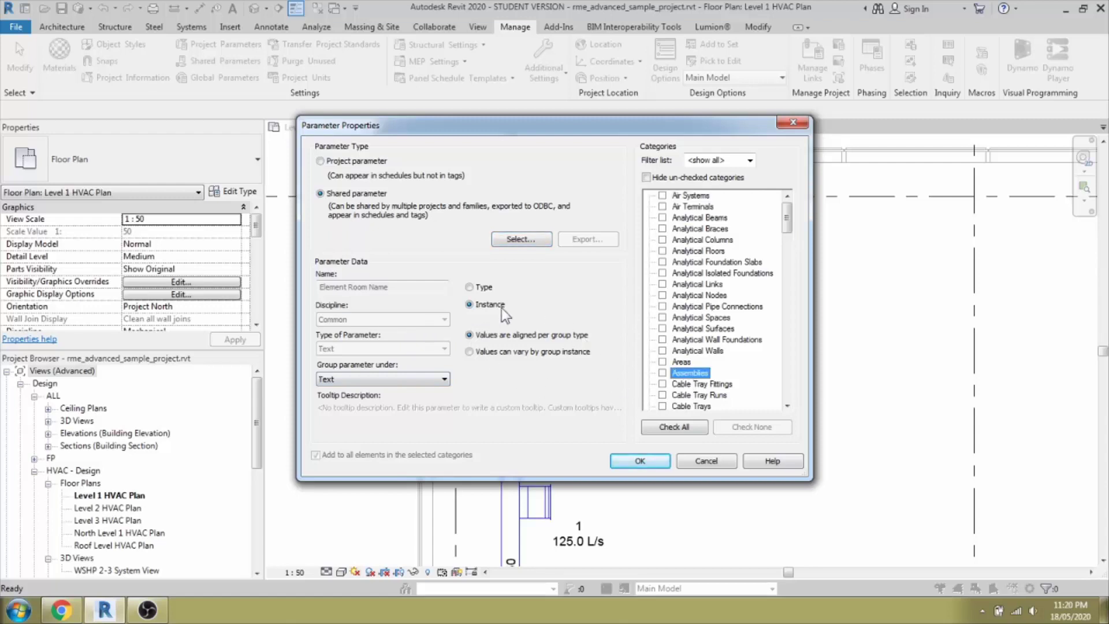
click(437, 374)
click(403, 377)
key(i)
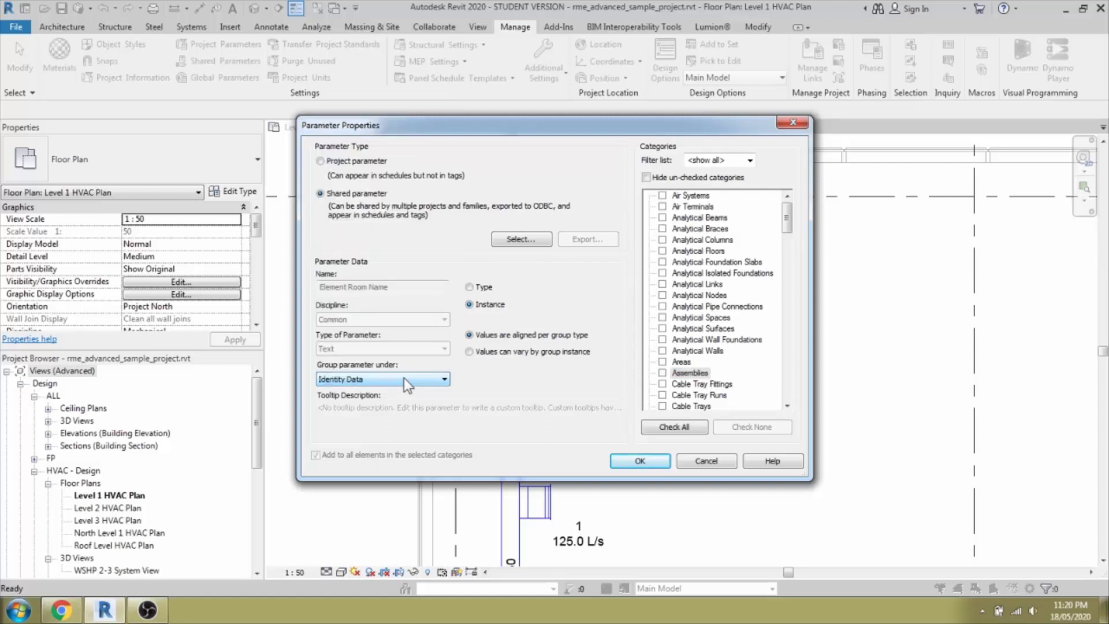
Filter out the Architecture and Structure categories, assign the parameter to all remaining categories, and confirm the project parameters
click(711, 306)
scroll(698, 324, down, 1)
scroll(698, 328, down, 1)
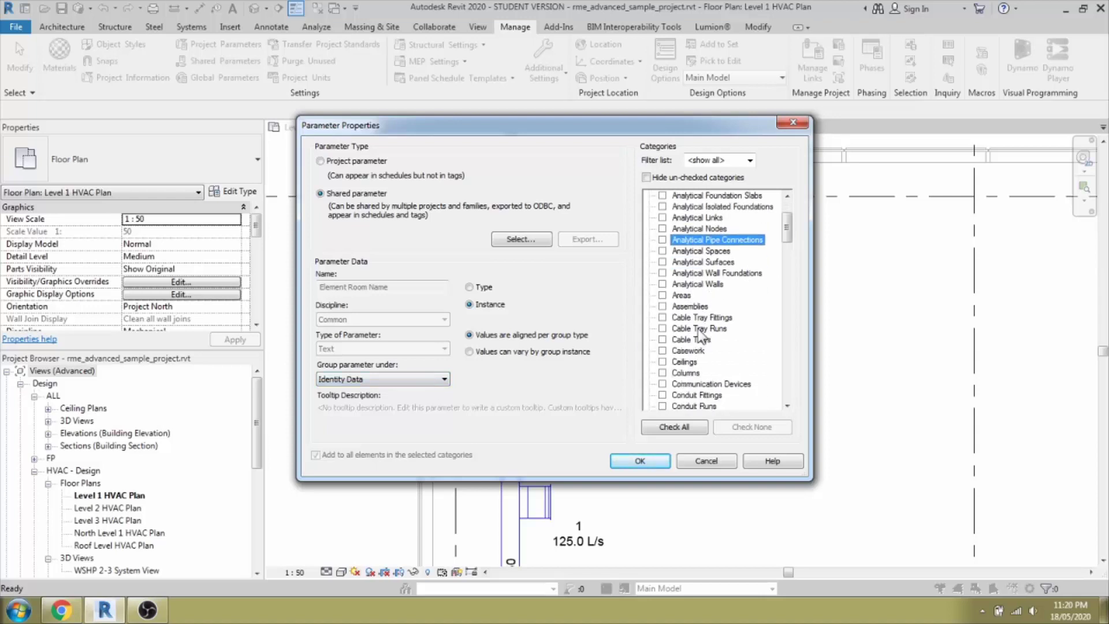
click(697, 328)
click(722, 161)
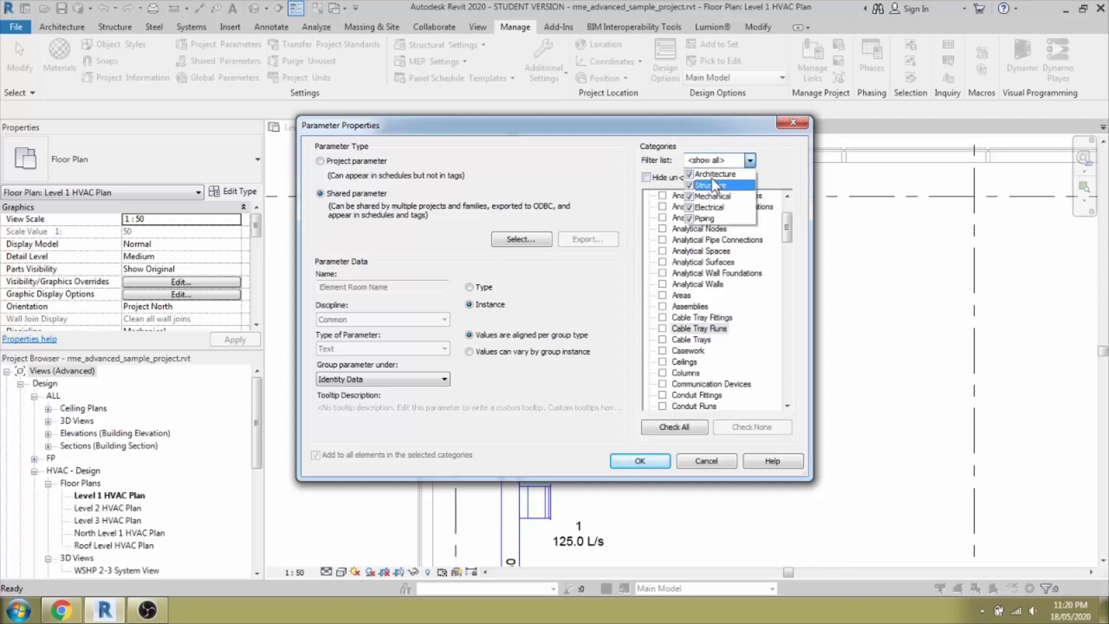
click(689, 184)
click(690, 175)
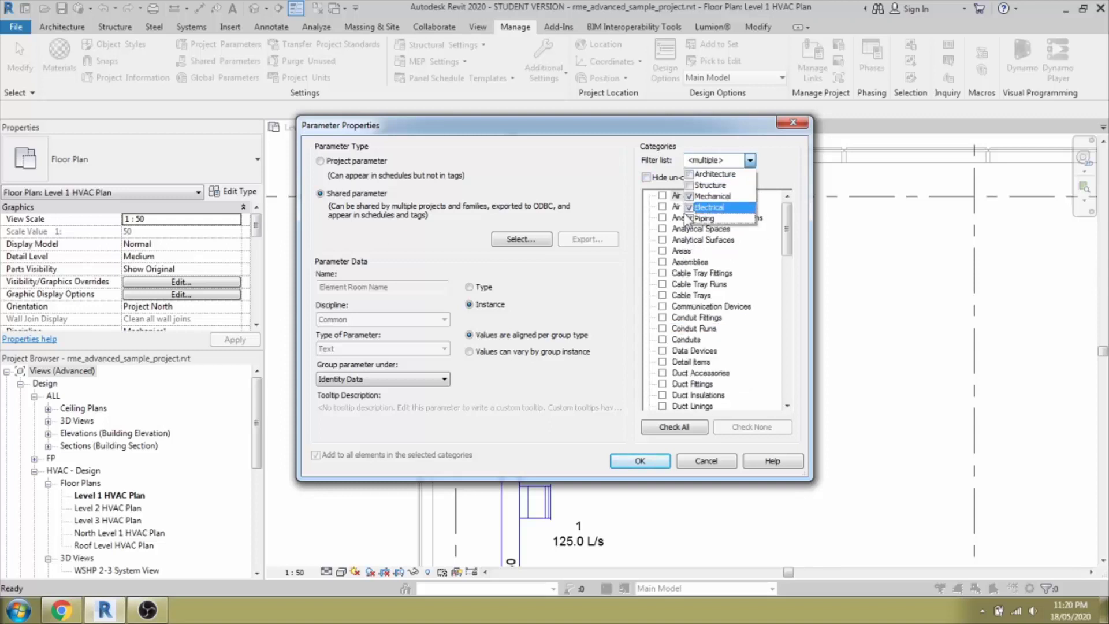
click(671, 427)
click(690, 318)
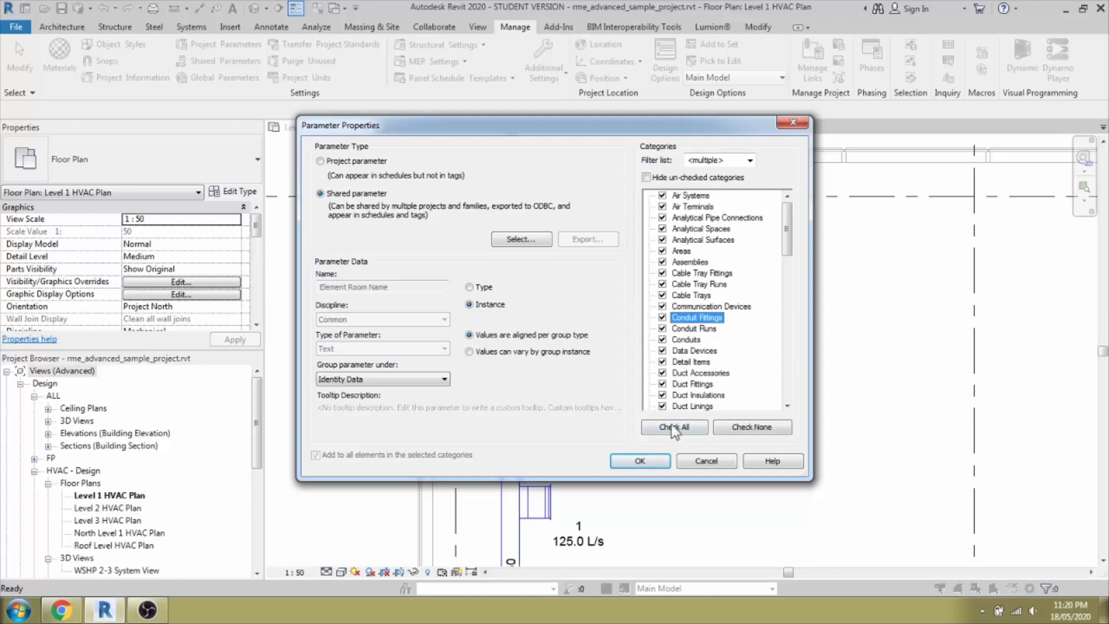
click(643, 460)
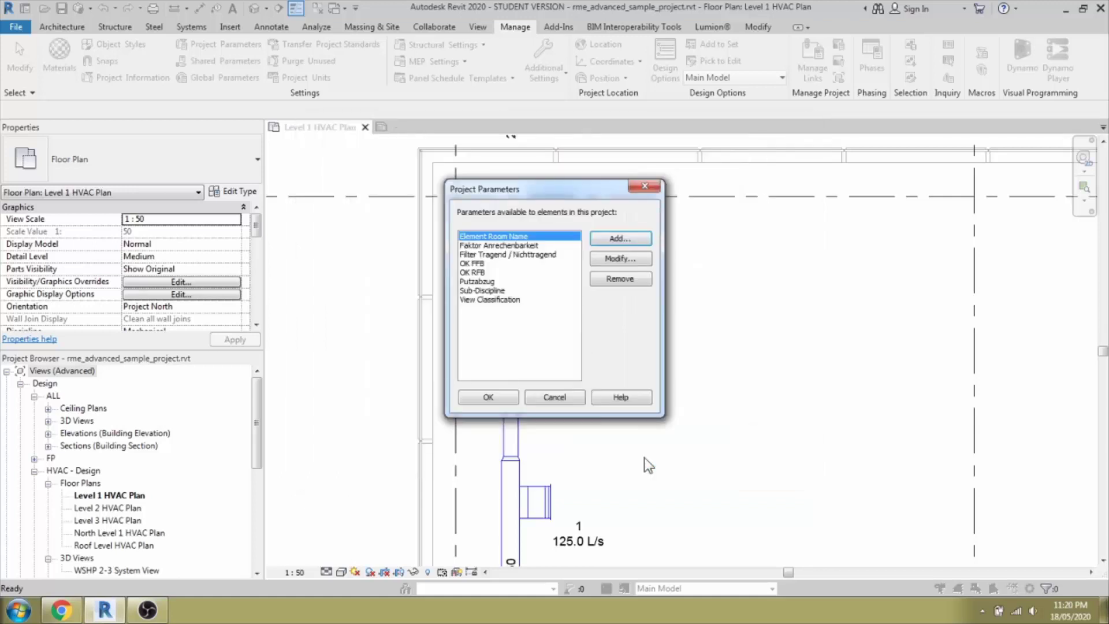
click(490, 396)
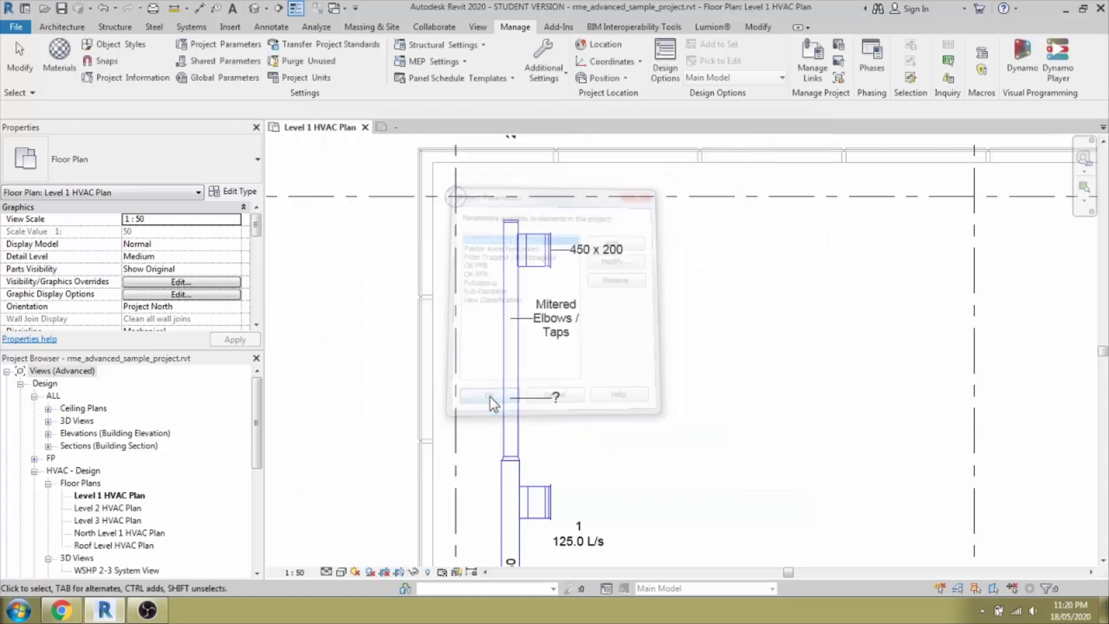
Examine the duct's room name tag and the tagged duct's Element Room Name property under Identity Data
click(555, 403)
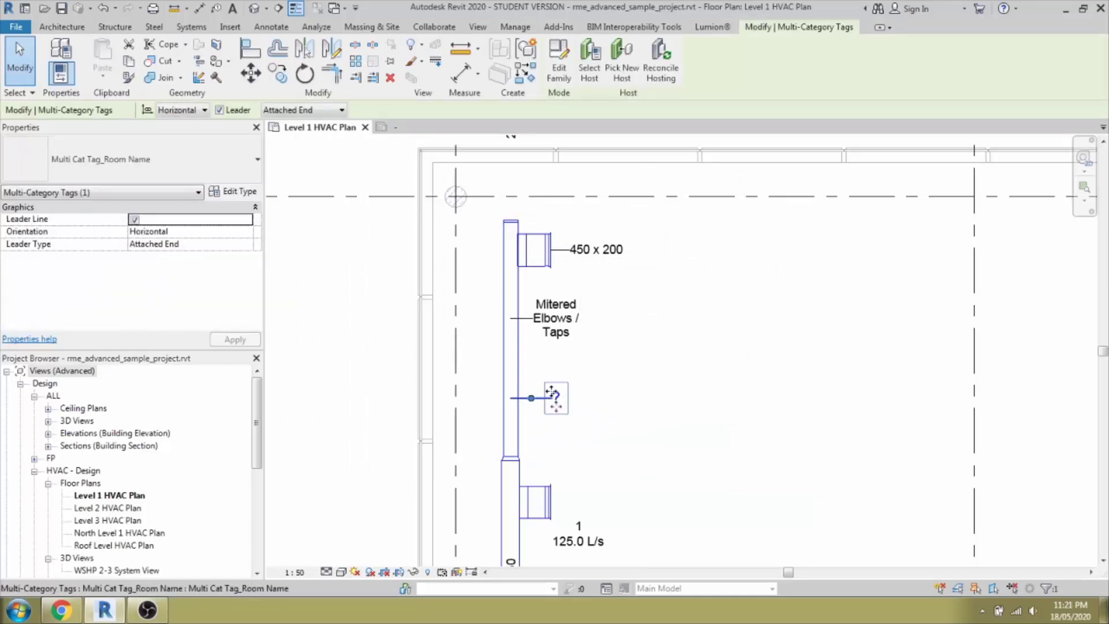
click(520, 415)
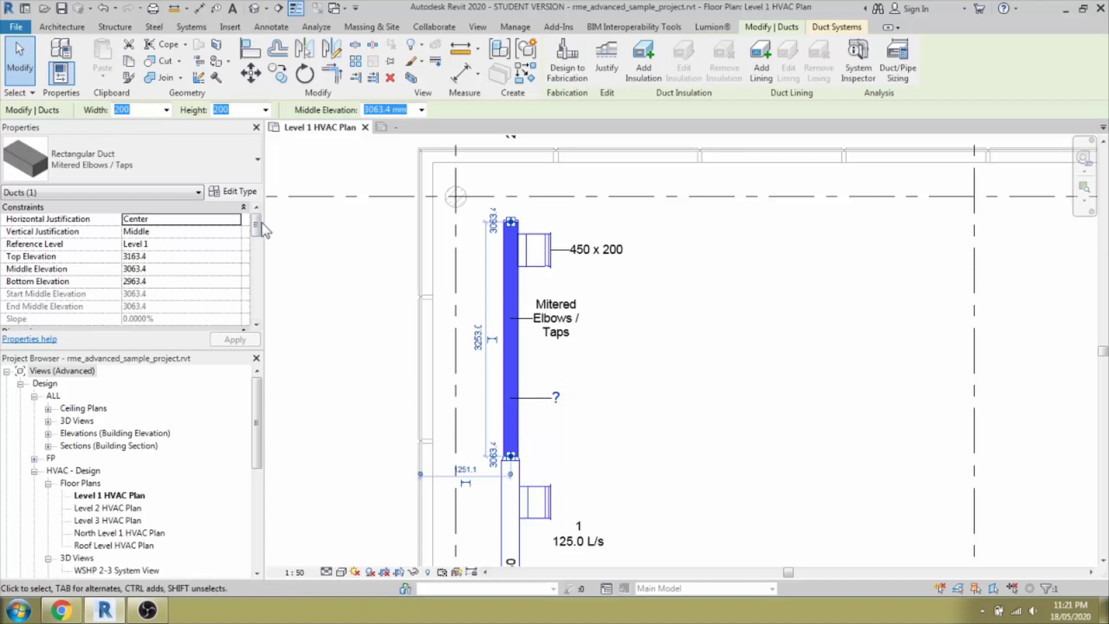
drag(255, 225, 255, 303)
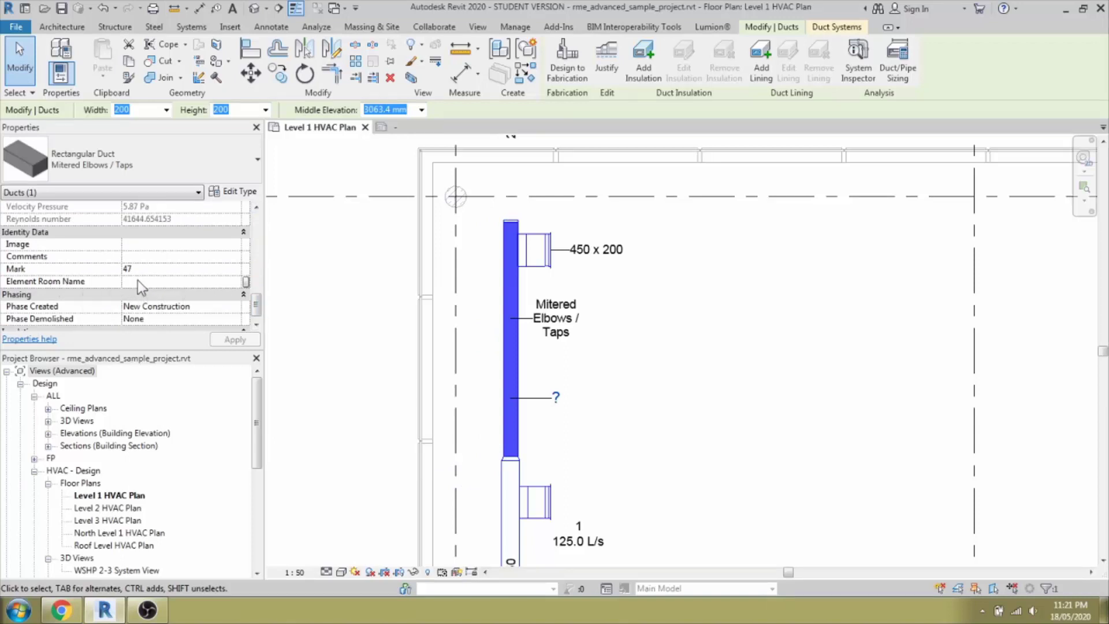
click(137, 279)
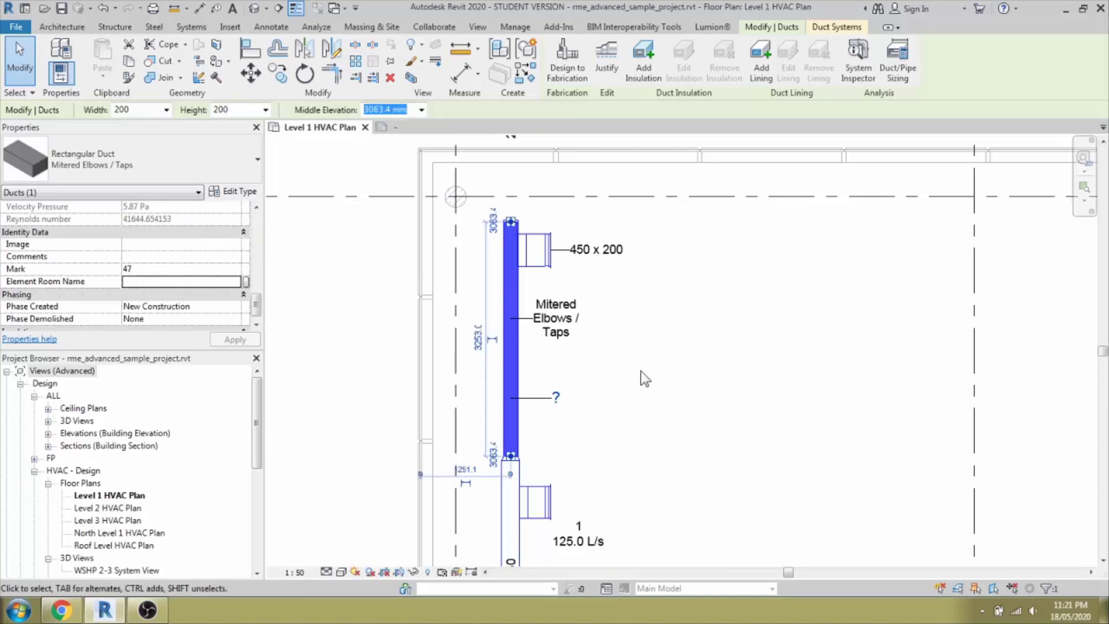
scroll(642, 309, down, 3)
scroll(536, 359, up, 3)
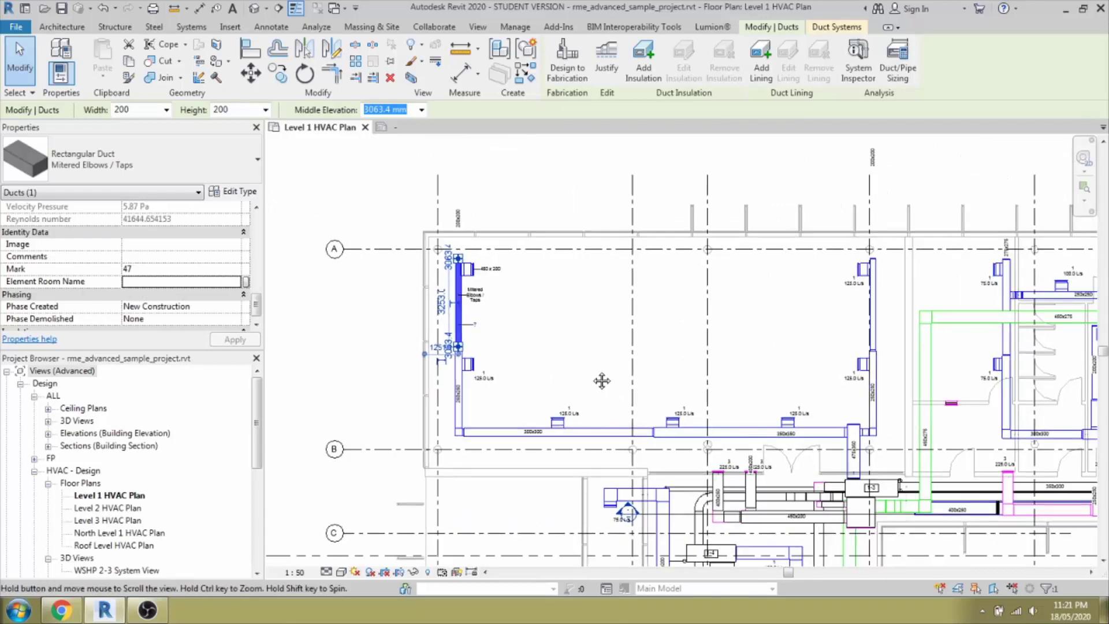
scroll(549, 362, up, 3)
scroll(518, 398, down, 4)
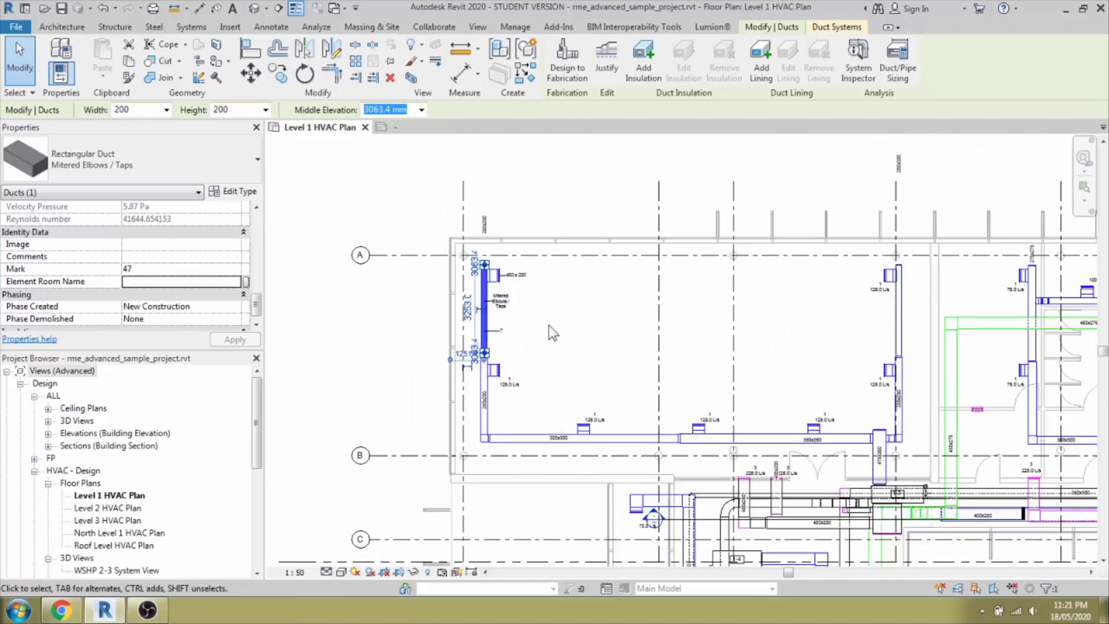
key(Escape)
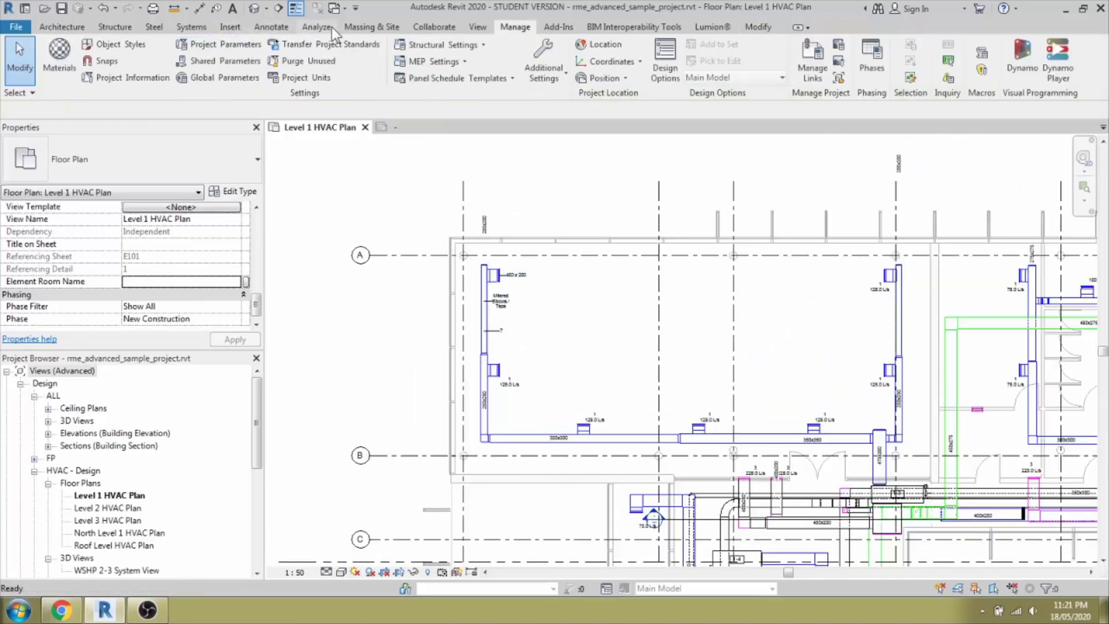
Tag all untagged spaces in the current view with M_Space Tag : Space Tag, without leaders
click(282, 27)
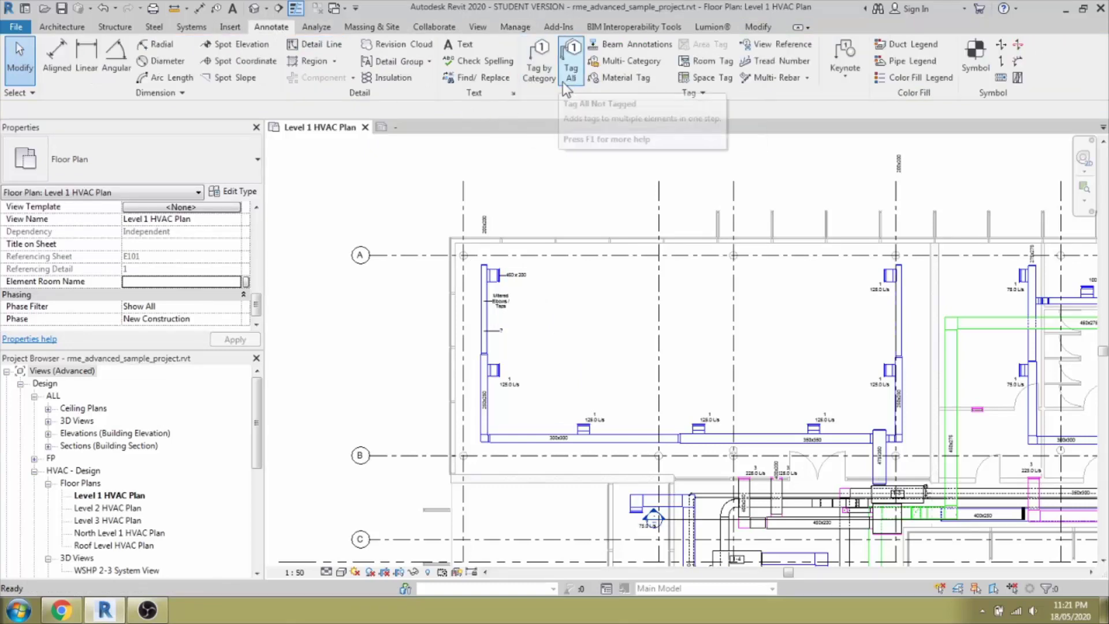
click(571, 66)
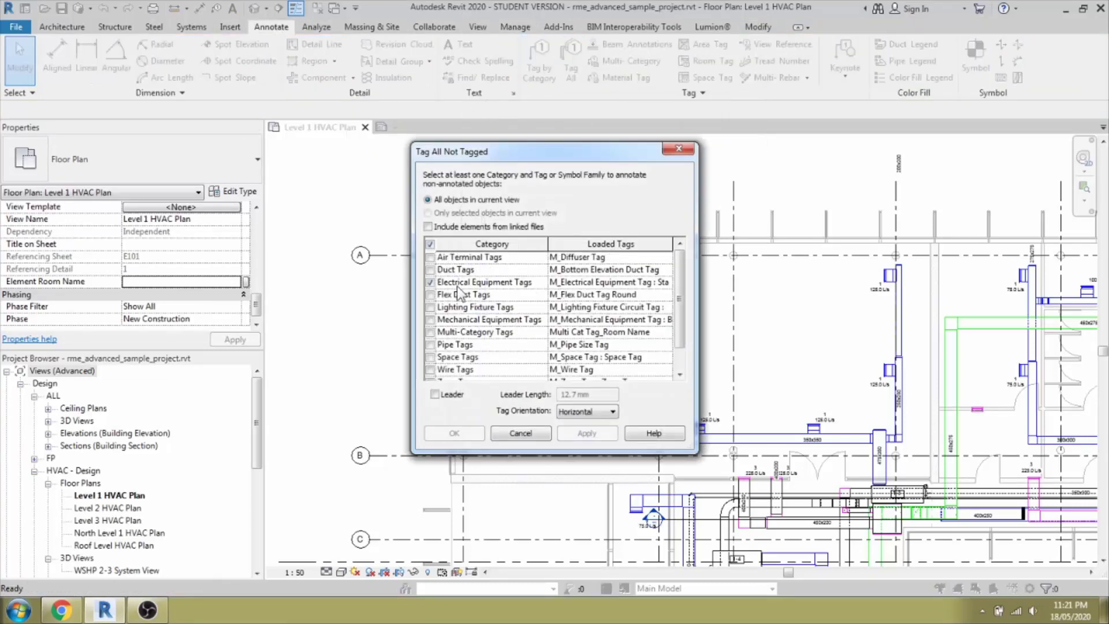
click(457, 286)
click(477, 343)
click(466, 357)
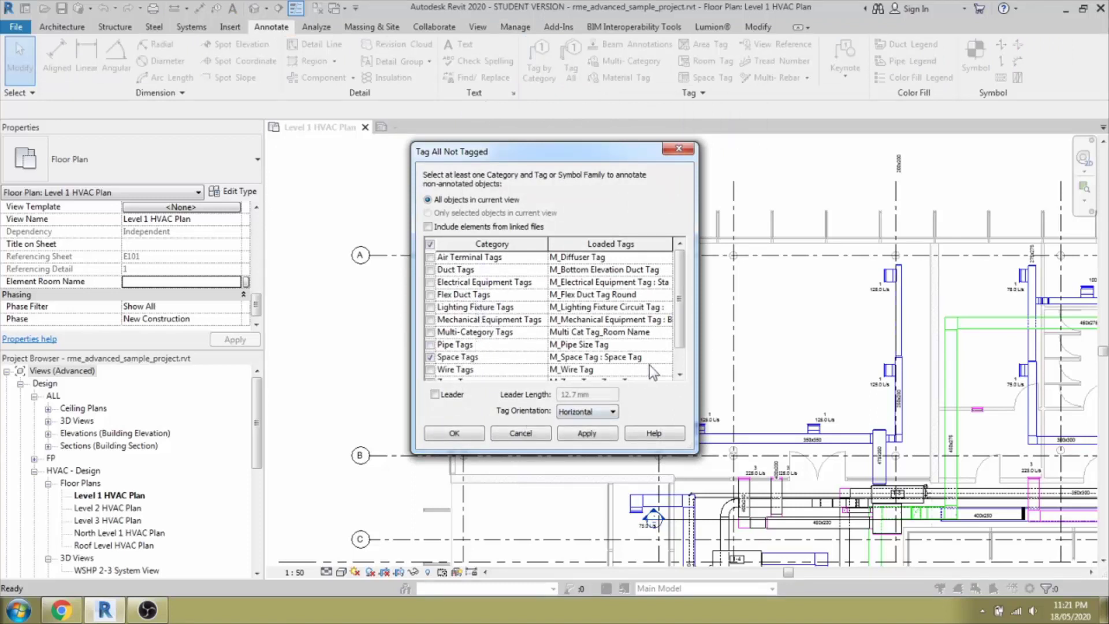
click(635, 357)
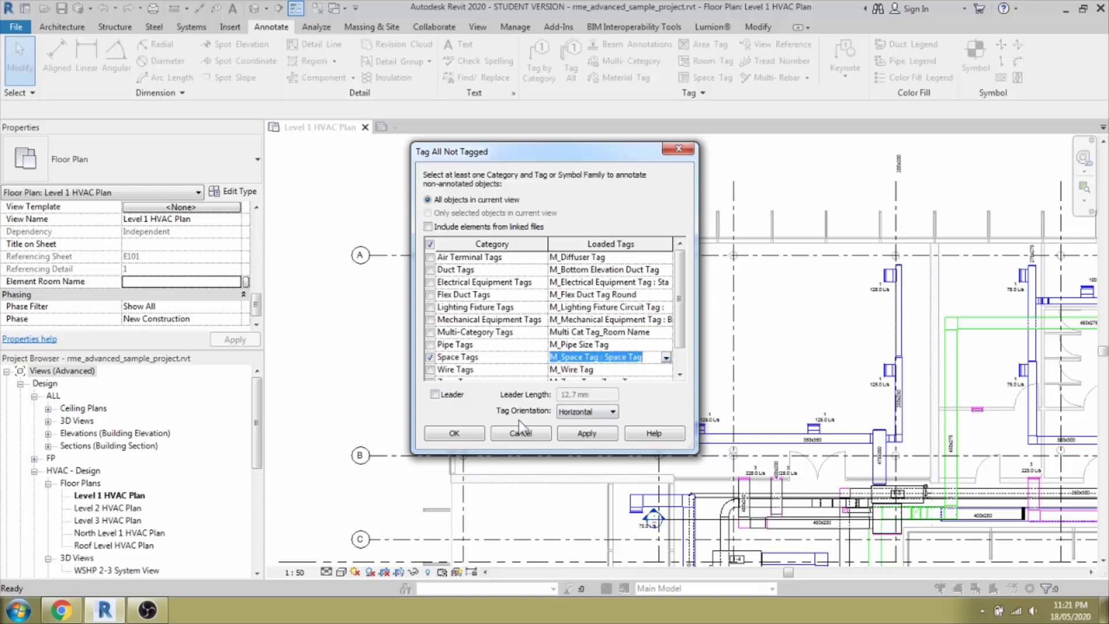
click(576, 433)
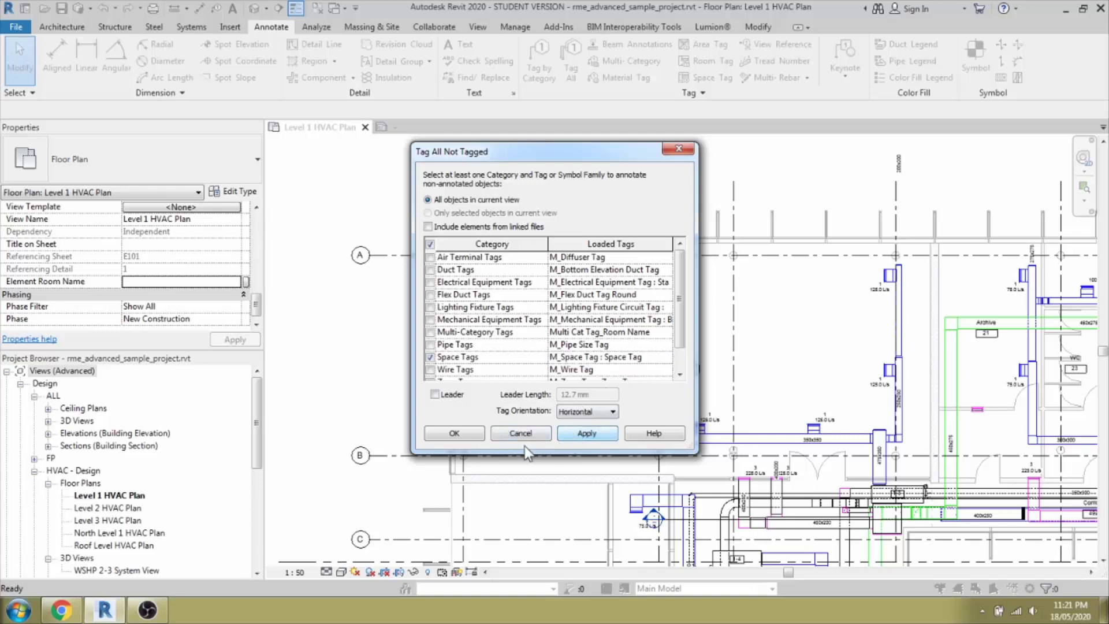
click(454, 433)
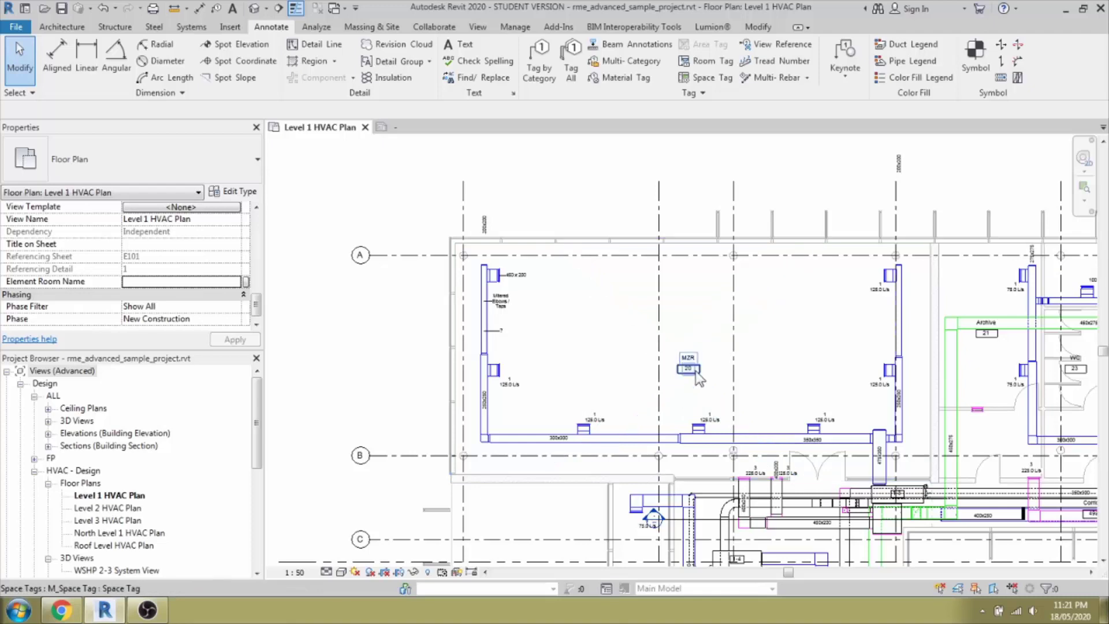
Set the Element Room Name of the tagged vertical duct in space 20 to MZR
scroll(687, 405, up, 5)
scroll(767, 381, down, 2)
scroll(543, 392, down, 3)
scroll(542, 403, up, 4)
click(466, 270)
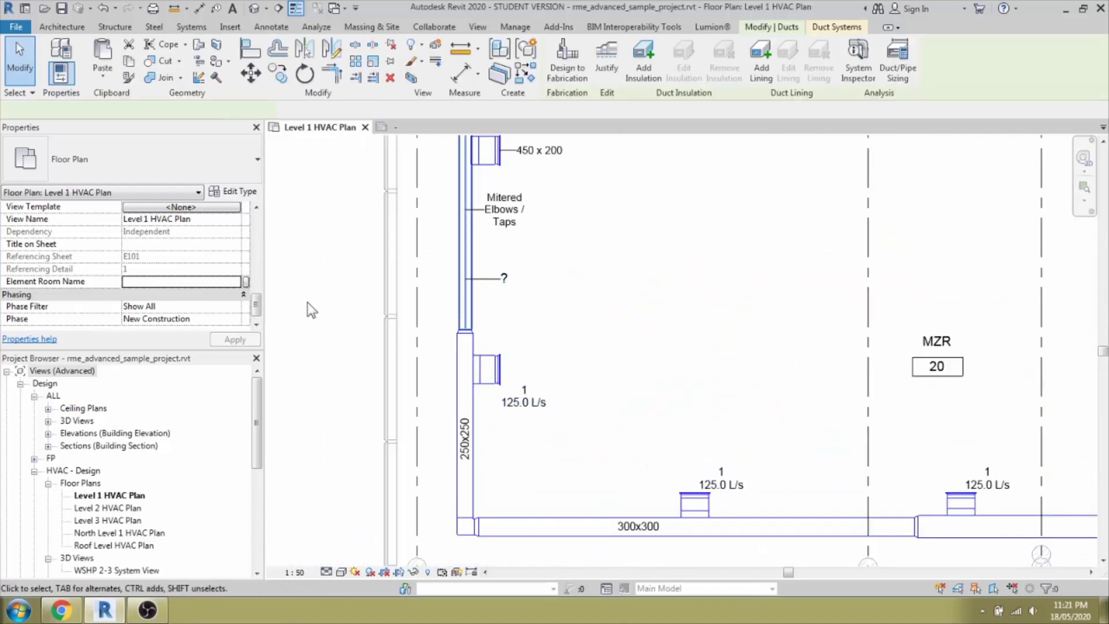
click(146, 282)
text(MZR)
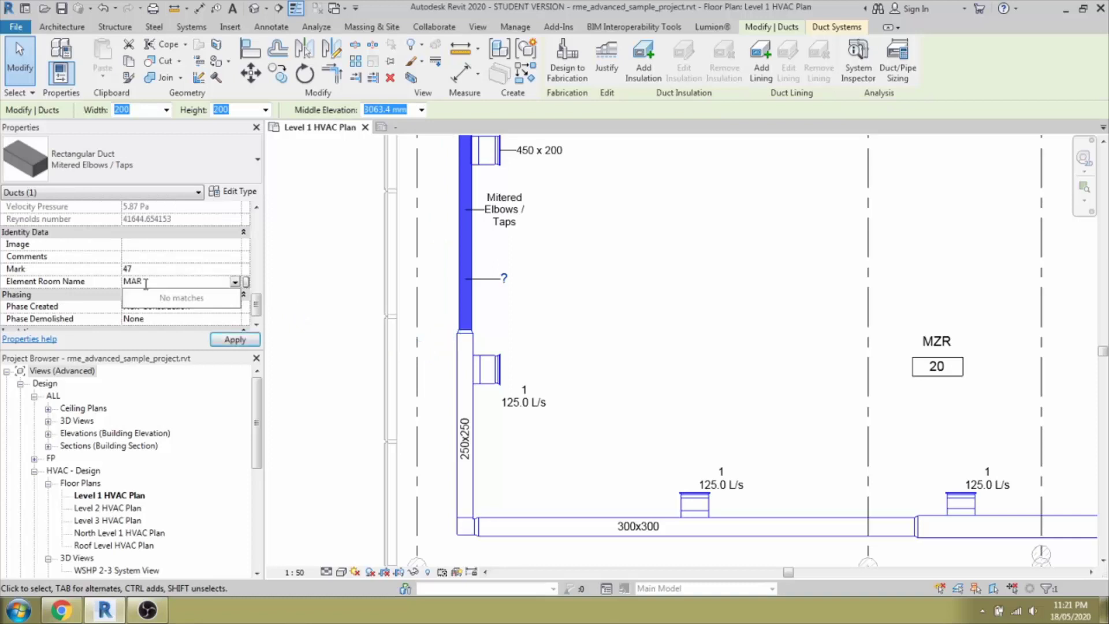
key(BackSpace)
key(BackSpace)
text(ZA)
key(Return)
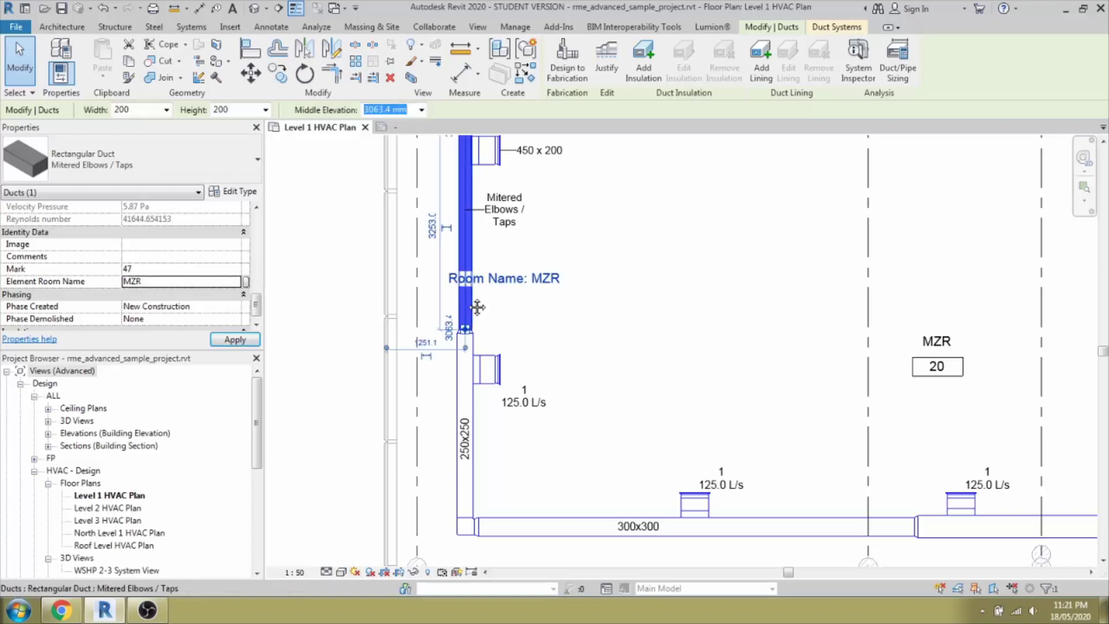
Move the duct's room name tag clear of the duct, to its right-hand side
scroll(518, 342, up, 2)
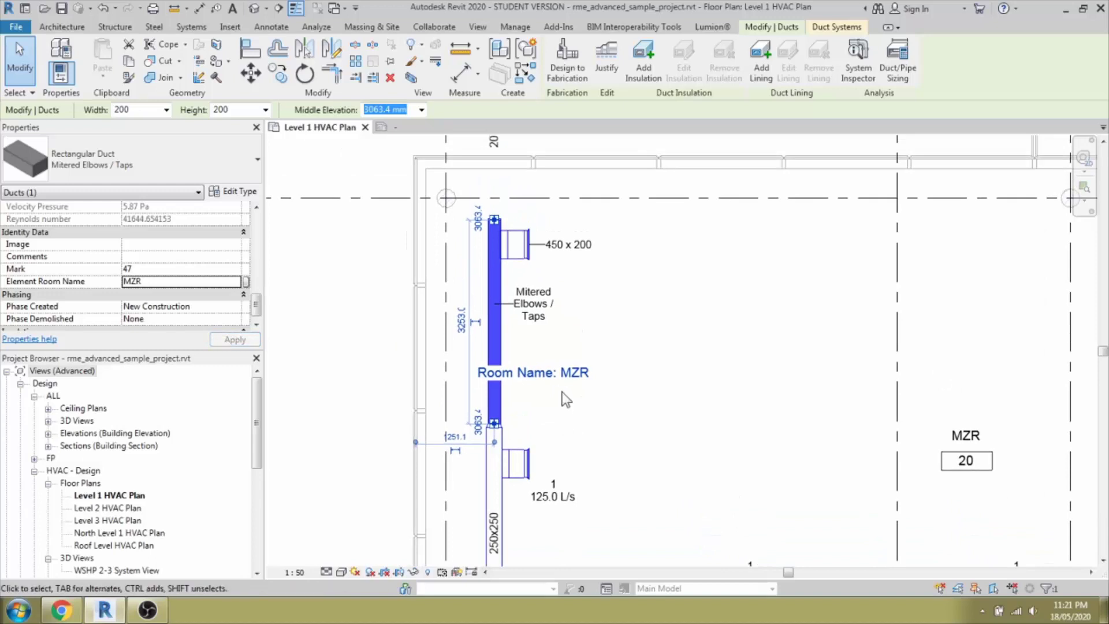
click(562, 391)
click(540, 384)
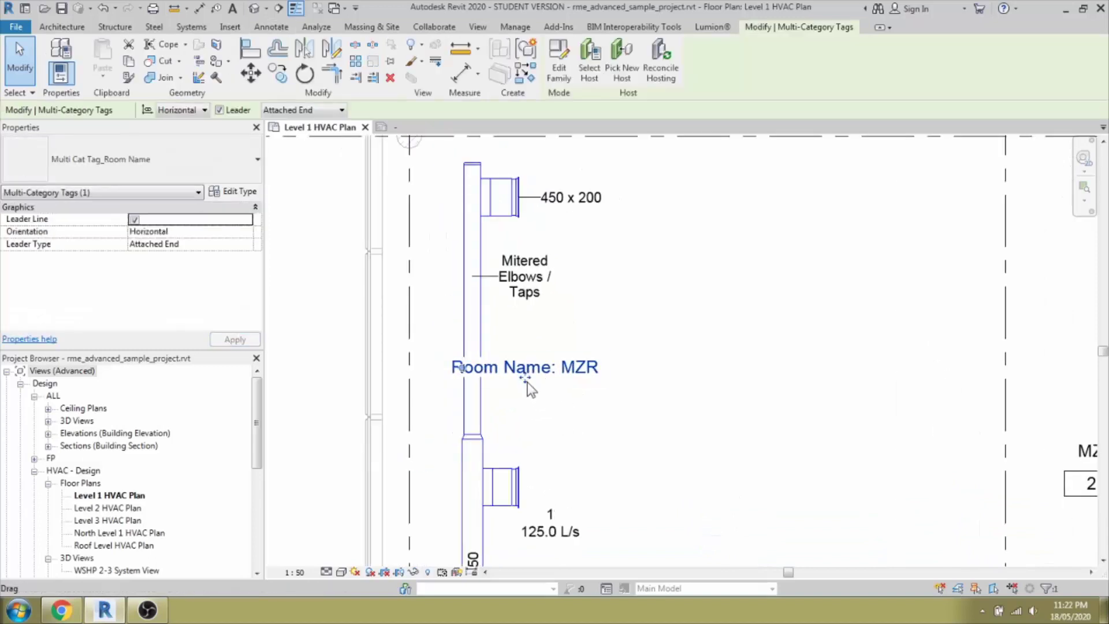
drag(540, 384, 626, 386)
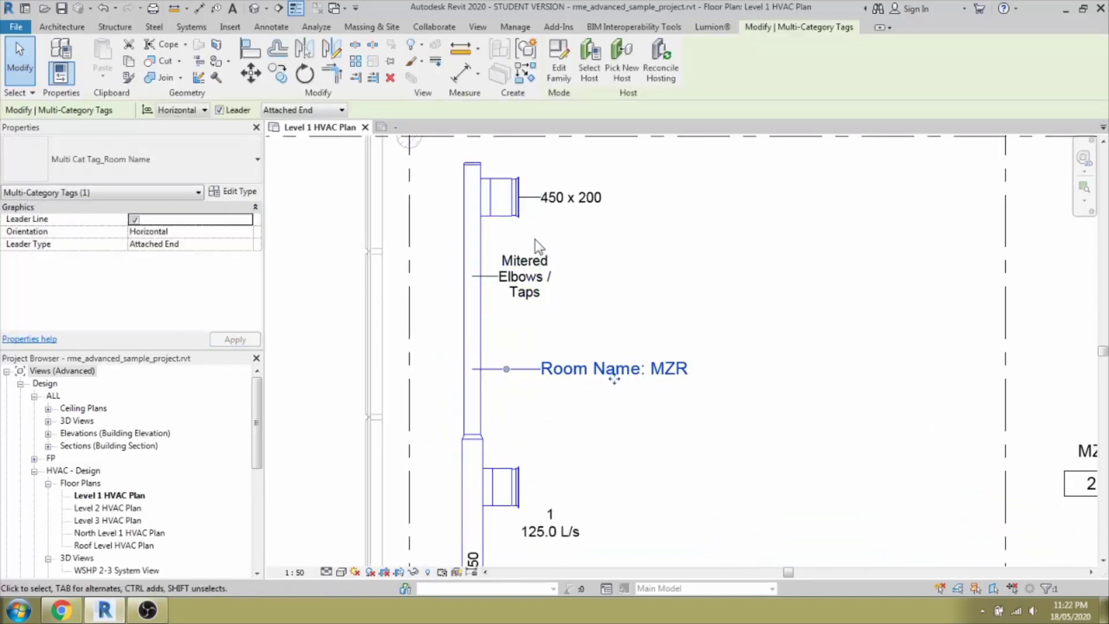
Set the Element Room Name of the two 450 x 200 sidewall supply diffusers beside the duct to MZR
click(521, 214)
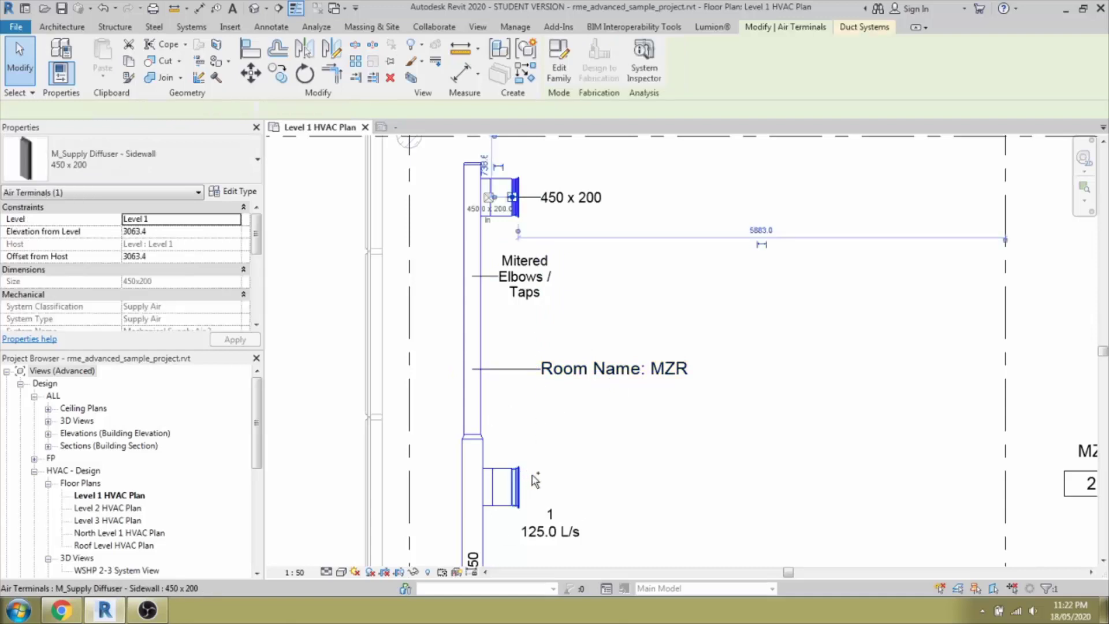
scroll(531, 421, down, 2)
ctrl+click(514, 460)
scroll(525, 459, up, 1)
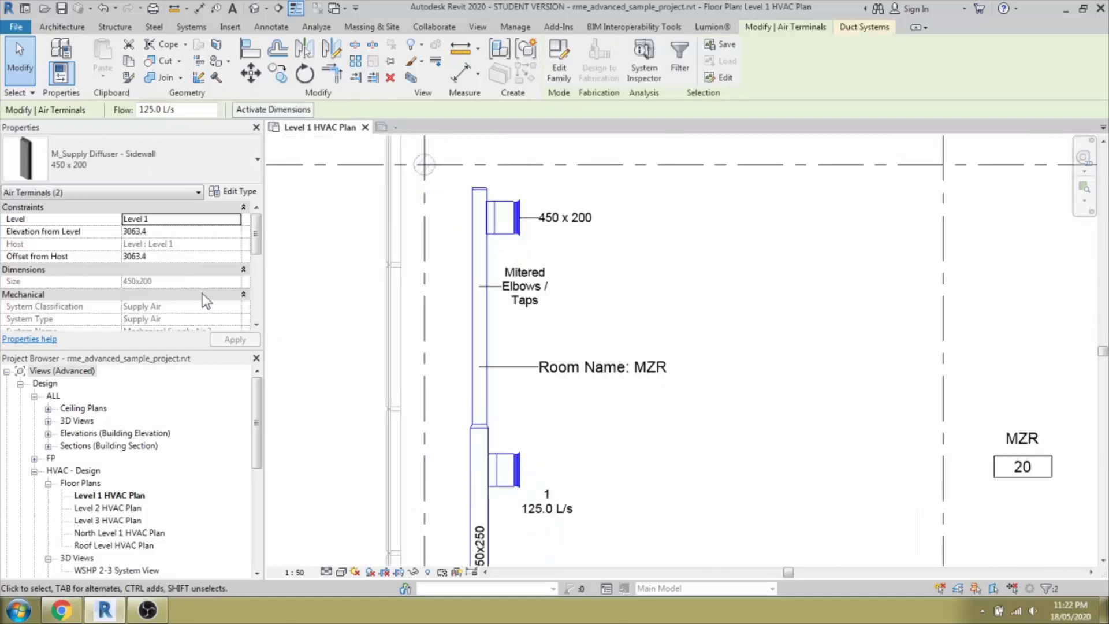
click(254, 286)
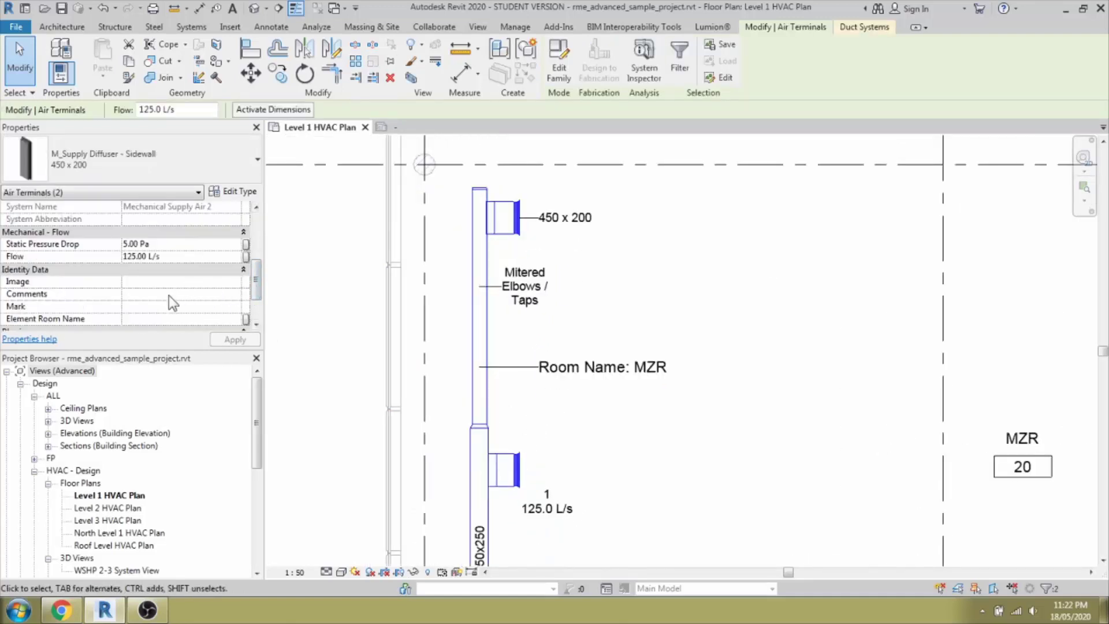
click(166, 316)
text(M)
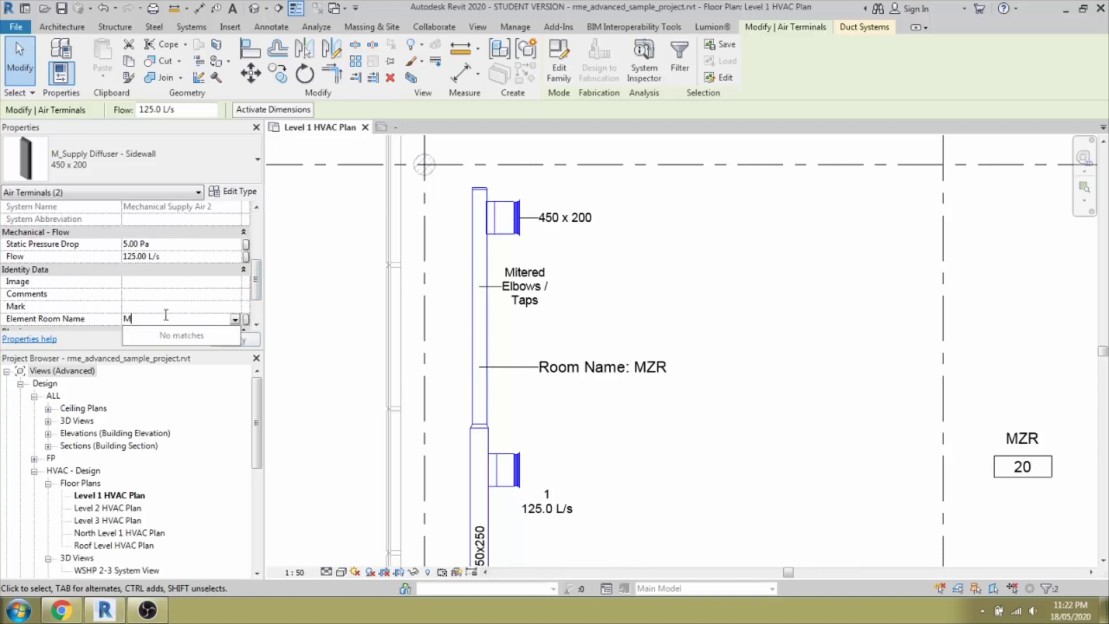
text(ZR)
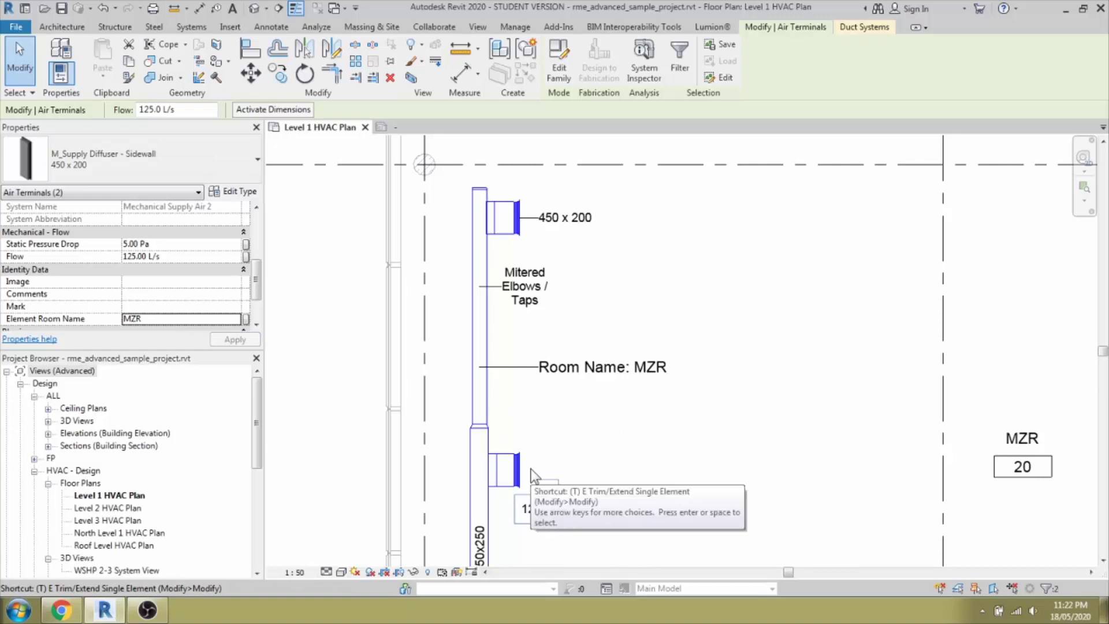
click(583, 376)
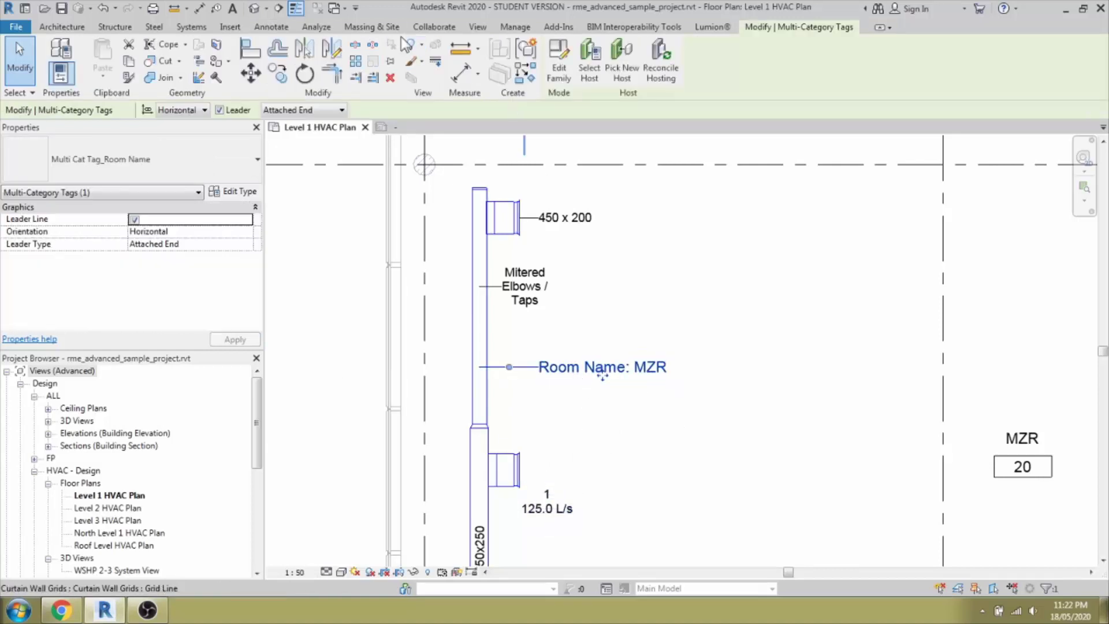
click(271, 26)
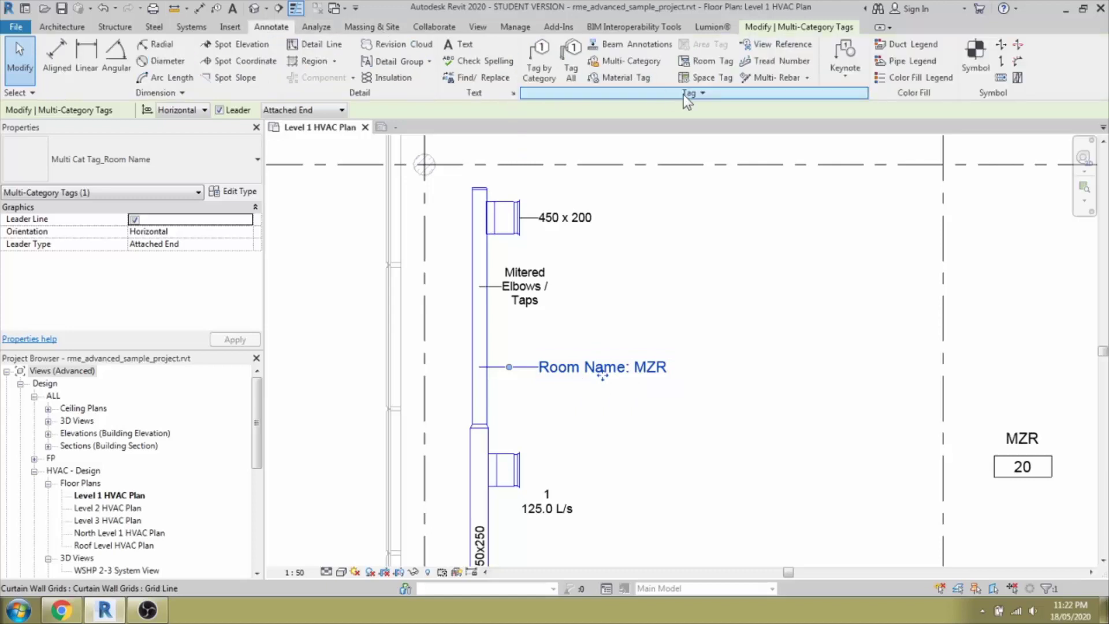
click(631, 63)
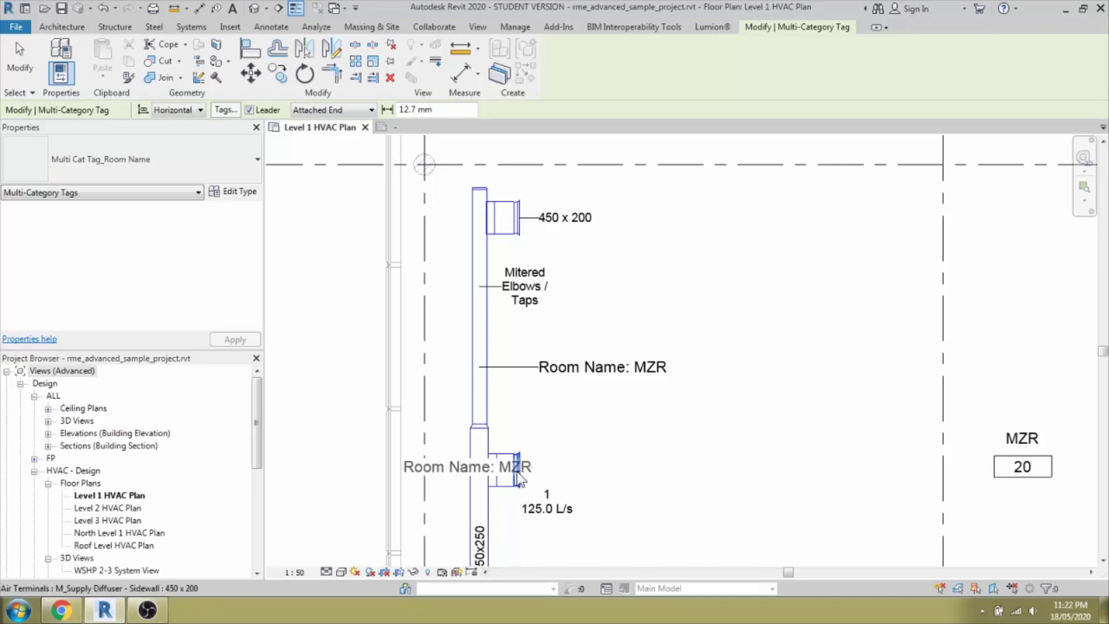
key(Escape)
key(Escape)
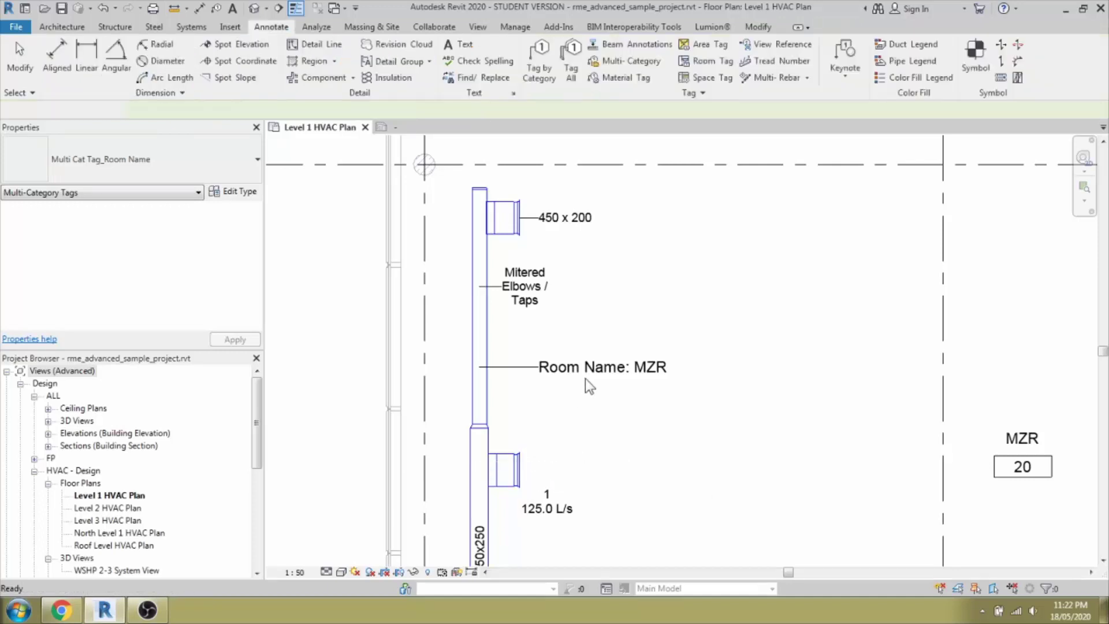
Open the Multi Cat Tag_Room Name family for editing and set its label's horizontal alignment to Left
click(597, 369)
click(559, 57)
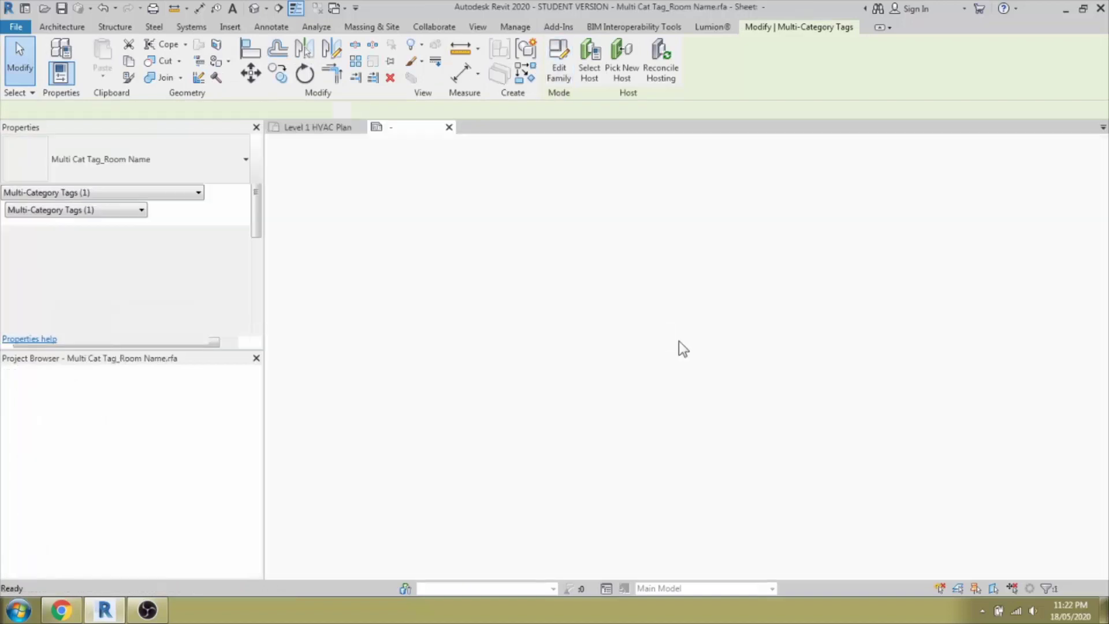
click(692, 352)
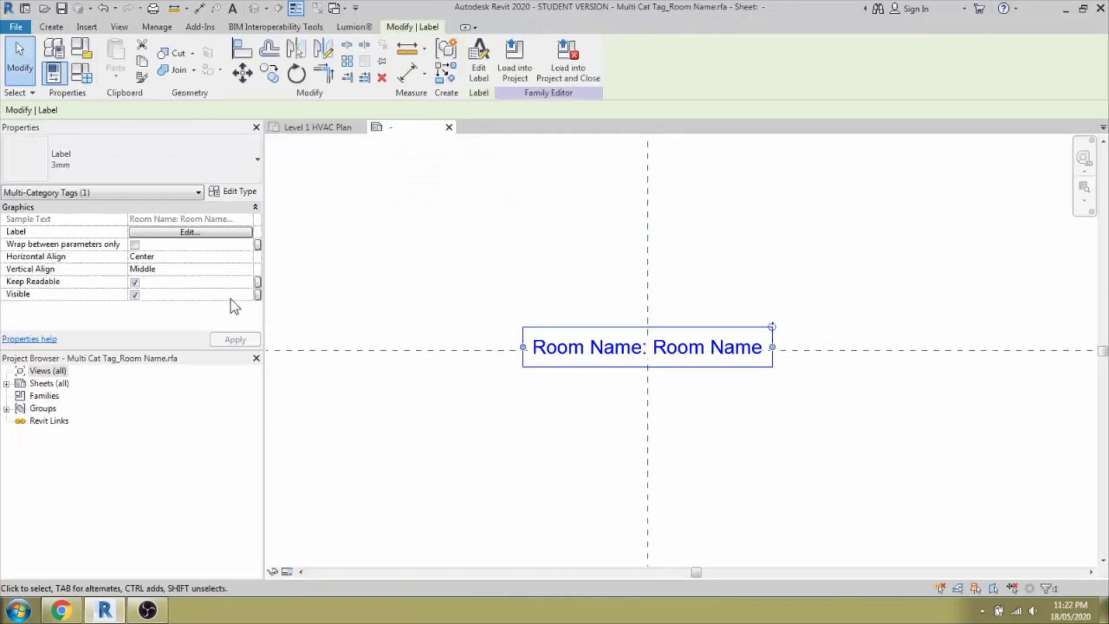
click(247, 257)
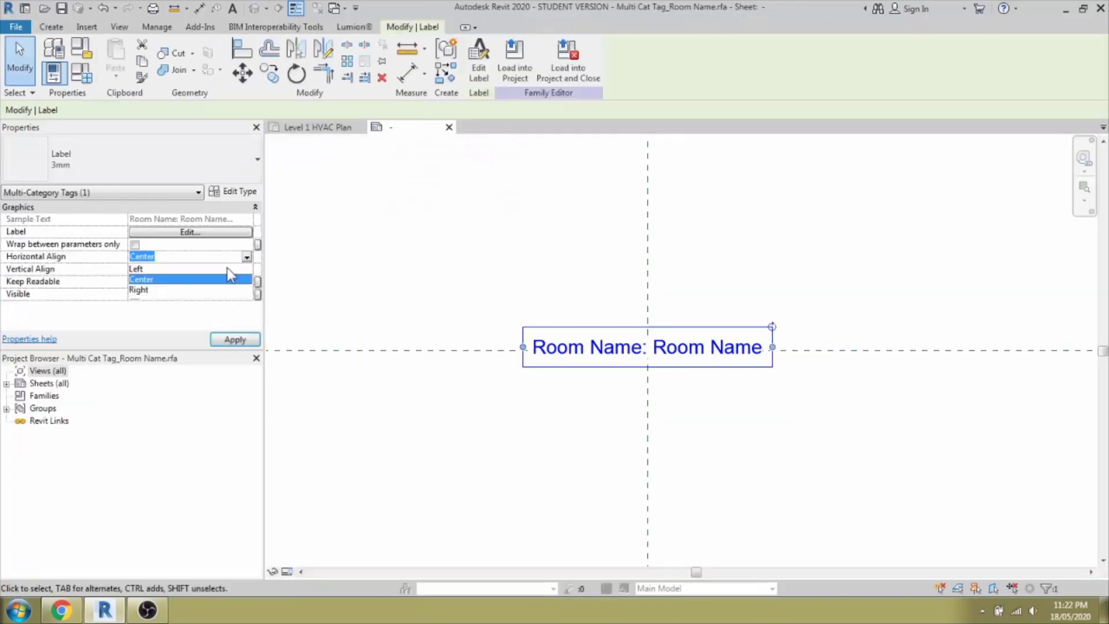
click(225, 269)
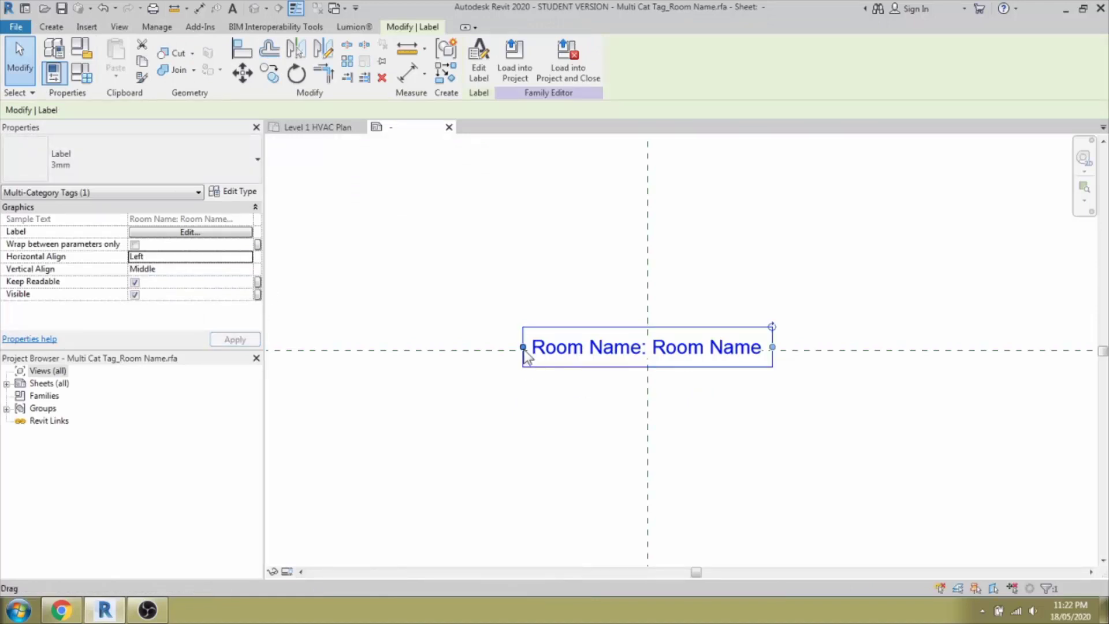
Resize the label so its left edge sits on the vertical reference line and its right edge extends farther out
drag(523, 348, 649, 359)
drag(778, 354, 926, 360)
click(829, 423)
Load the edited tag family into the project over the existing version and select the duct's room name tag
click(726, 63)
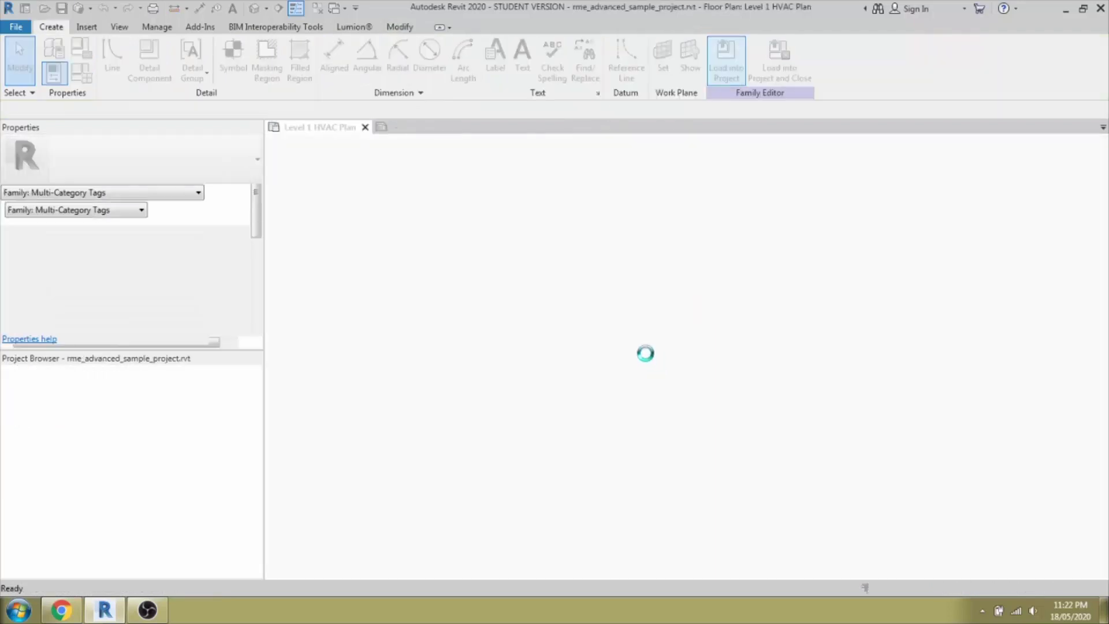
click(564, 293)
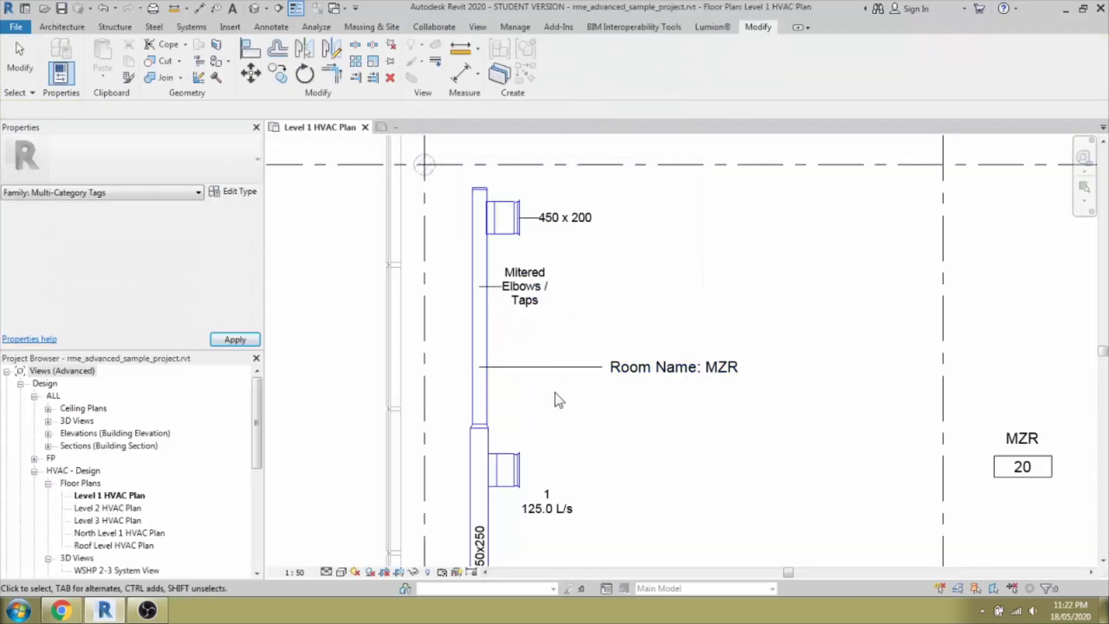
click(664, 370)
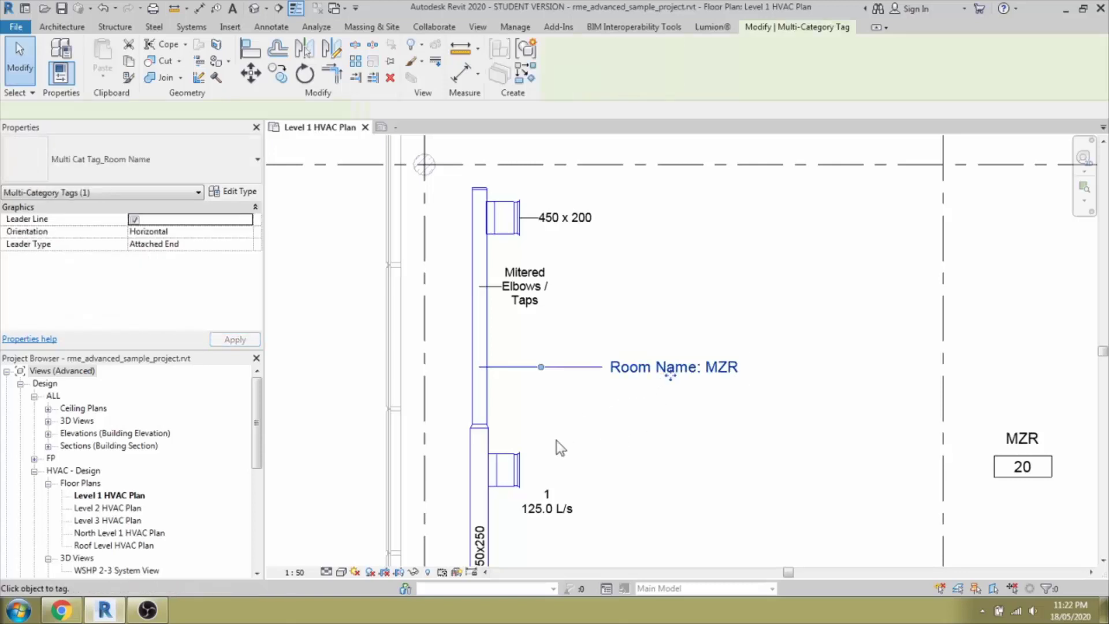
Tag the two sidewall diffusers with the multi-category room name tag, placing the upper tag above its diffuser with an elbowed leader
key(Return)
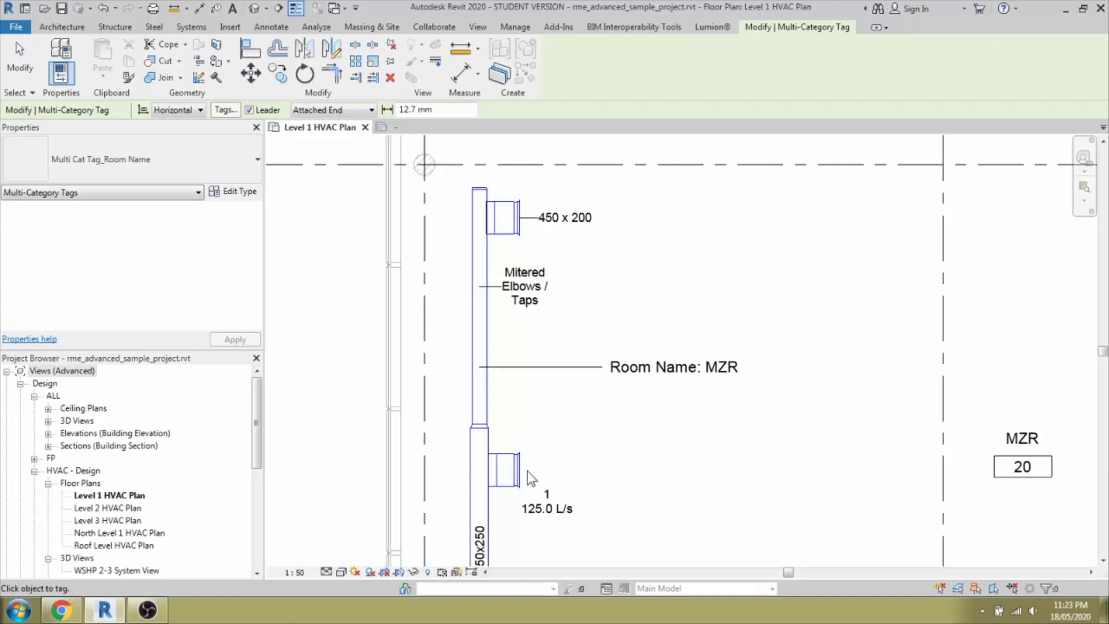
click(531, 473)
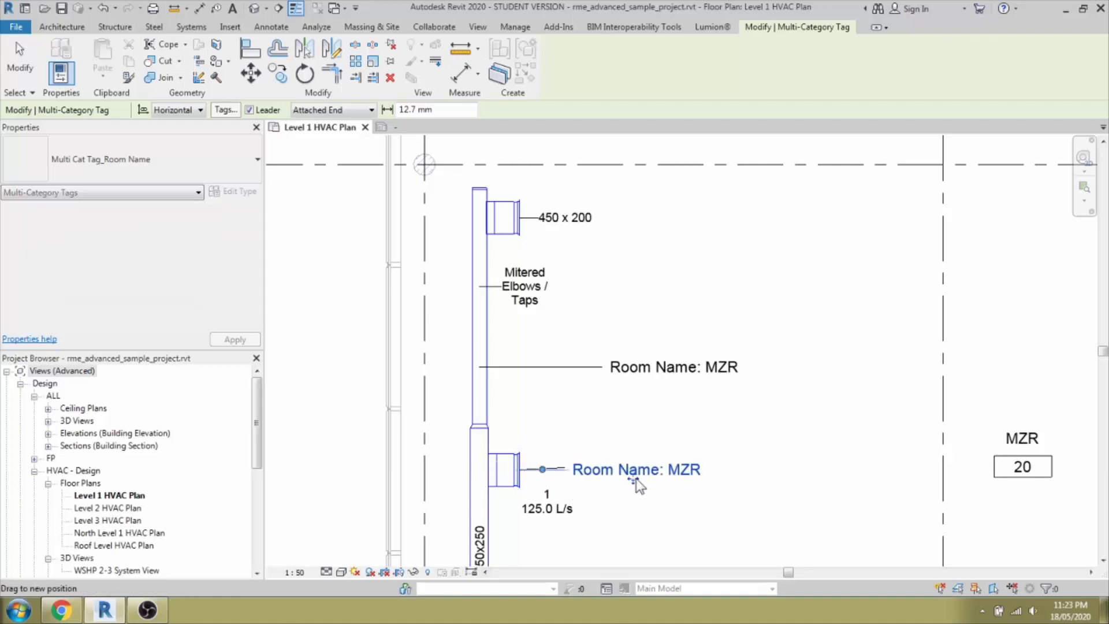
click(522, 227)
drag(634, 228, 632, 165)
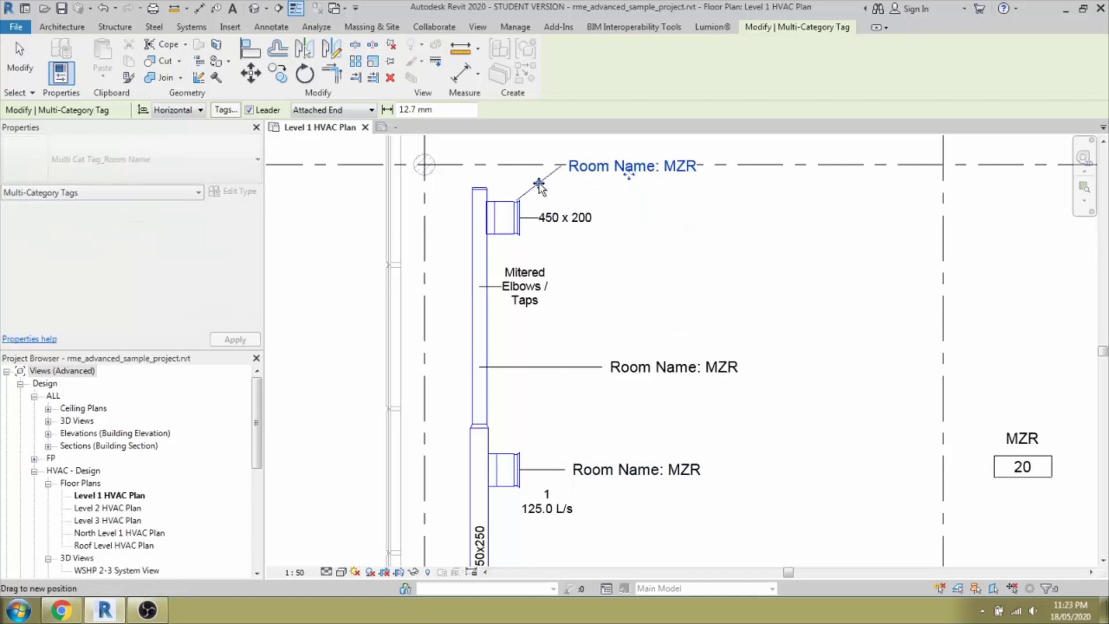
drag(538, 185, 541, 166)
key(Escape)
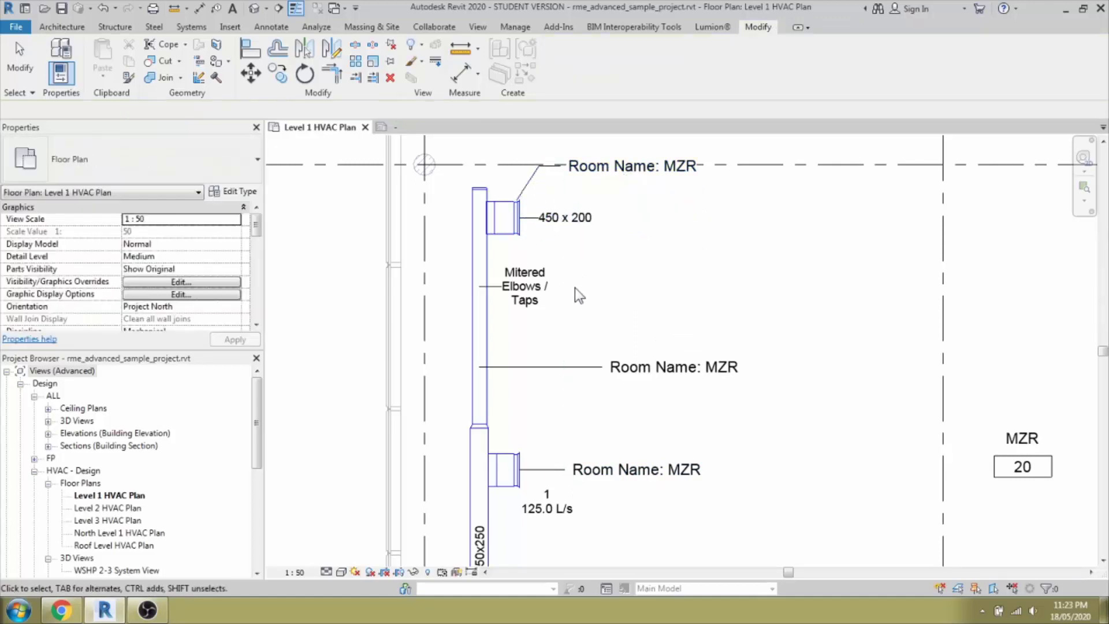
Move the upper diffuser's room name tag slightly down so its text clears the horizontal grid line
scroll(574, 288, down, 2)
scroll(605, 210, up, 3)
click(611, 222)
drag(611, 223, 614, 234)
scroll(536, 255, down, 2)
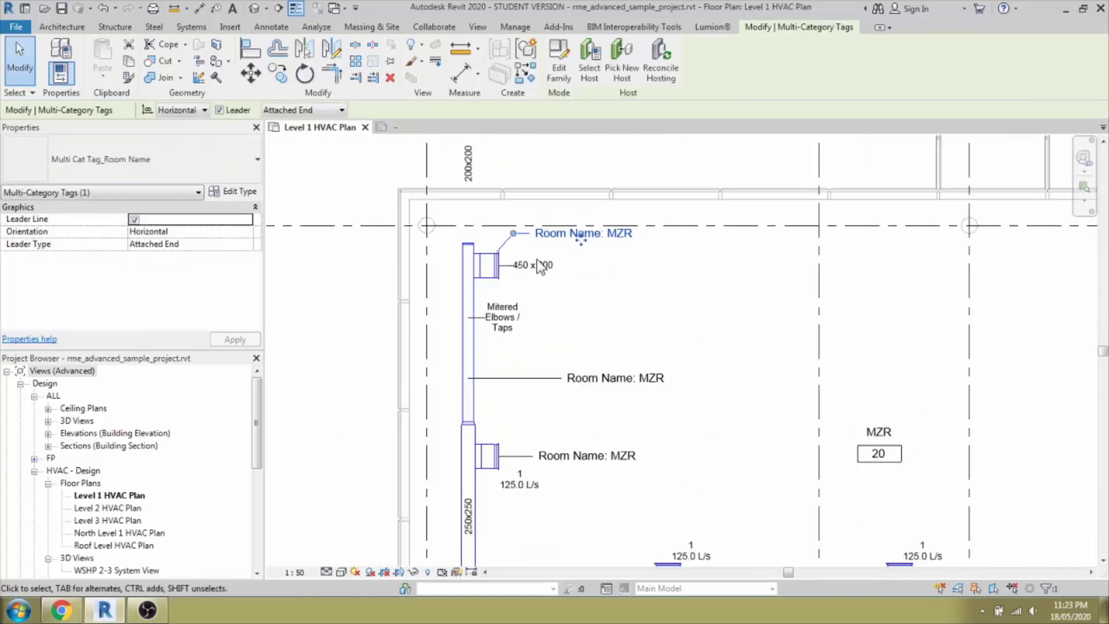
click(633, 296)
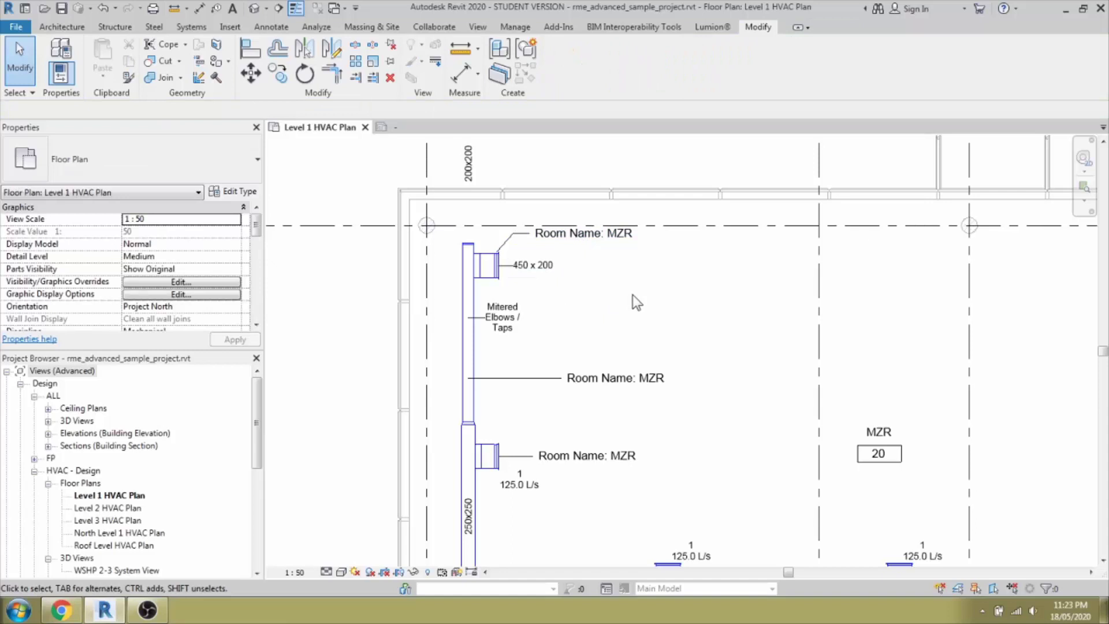
scroll(587, 254, up, 1)
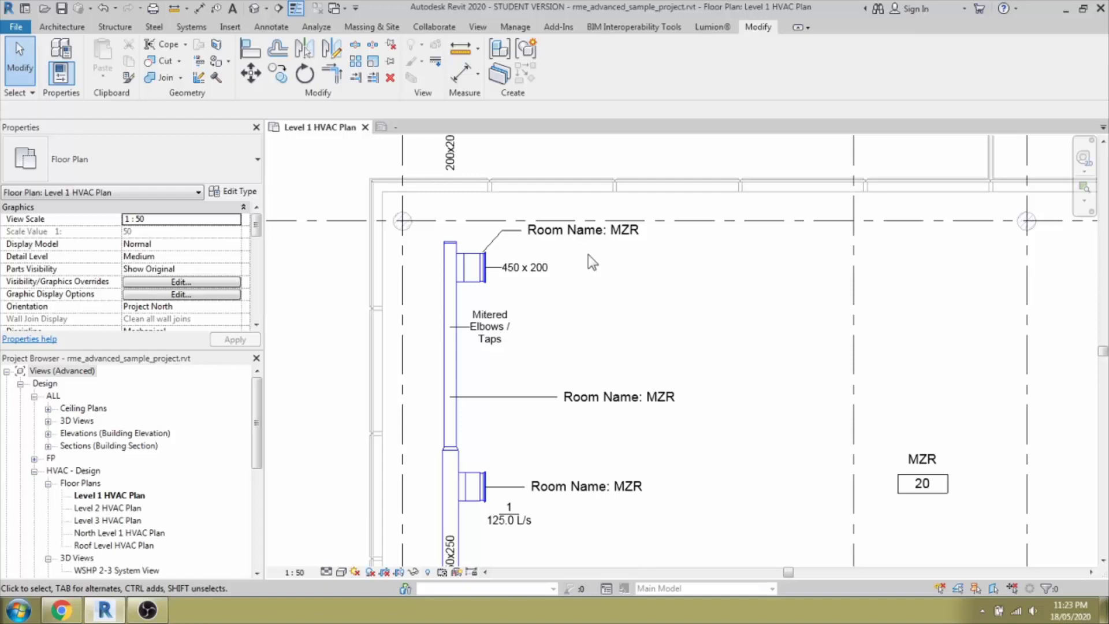
scroll(553, 262, down, 1)
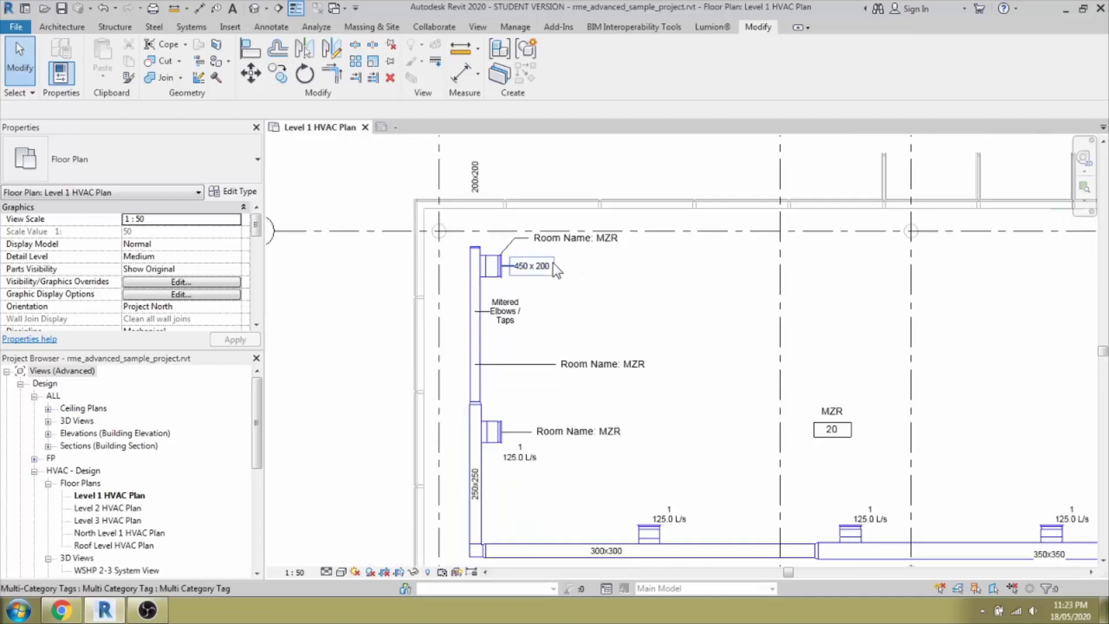
click(595, 372)
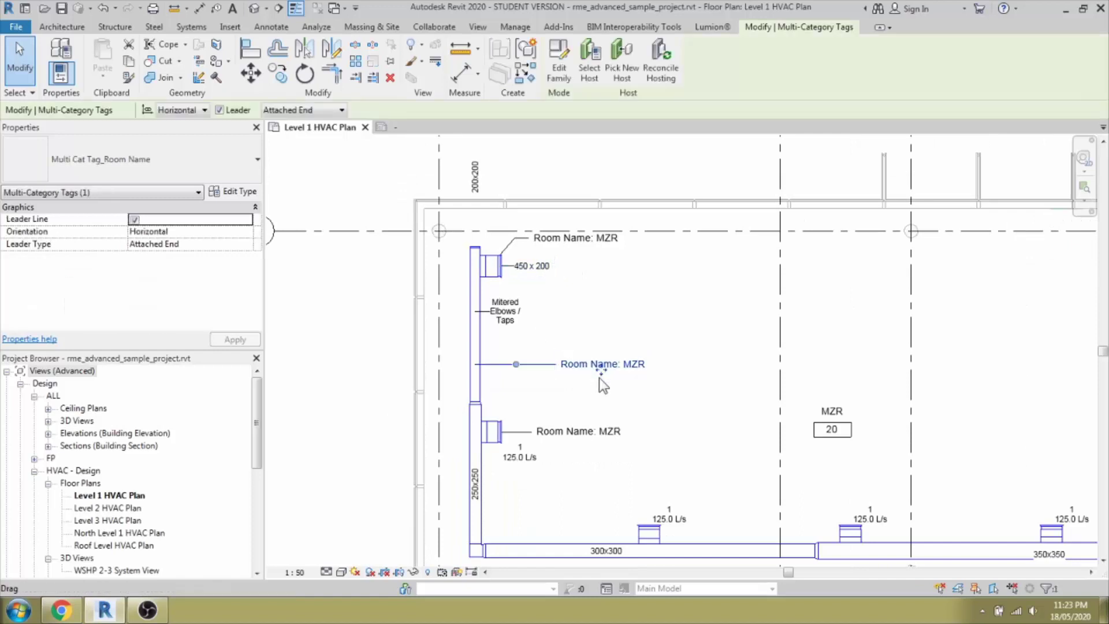
scroll(598, 378, up, 2)
scroll(567, 371, down, 2)
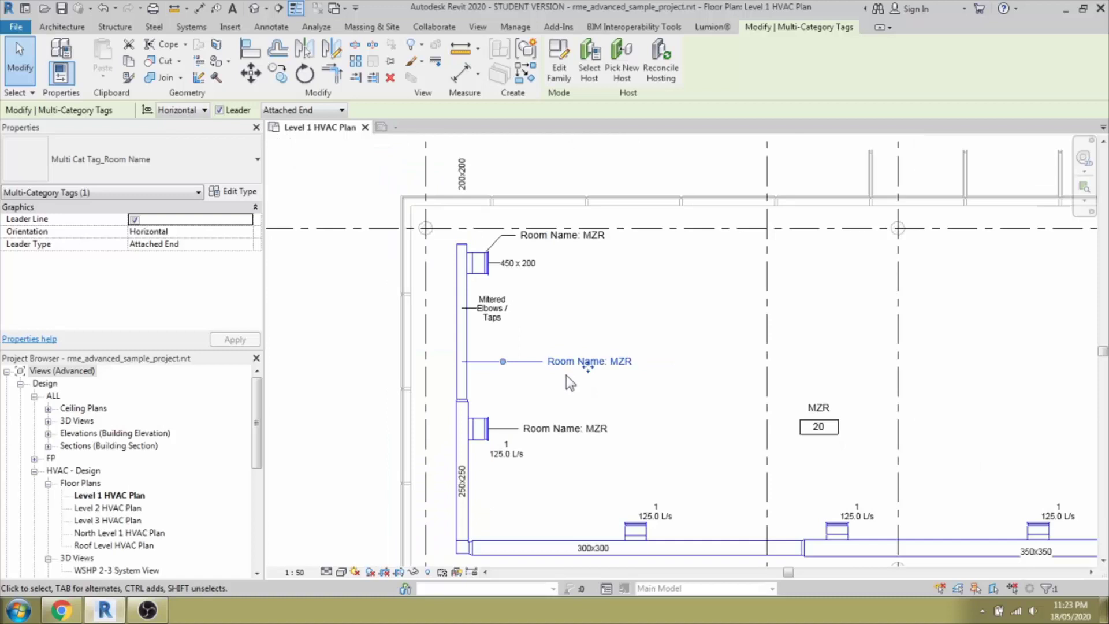
scroll(588, 371, up, 2)
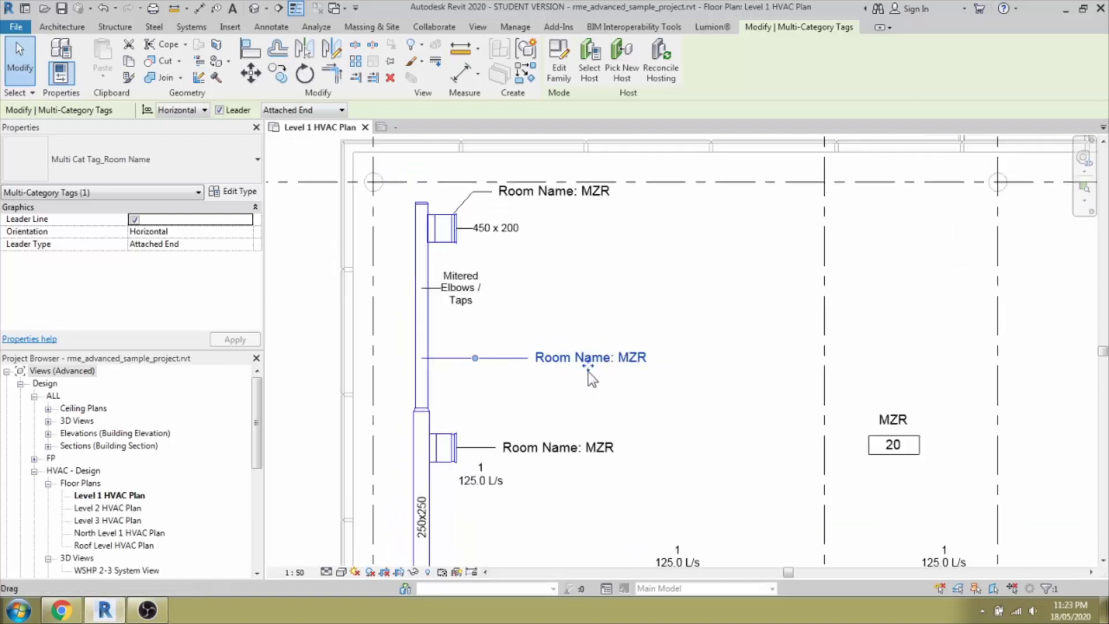